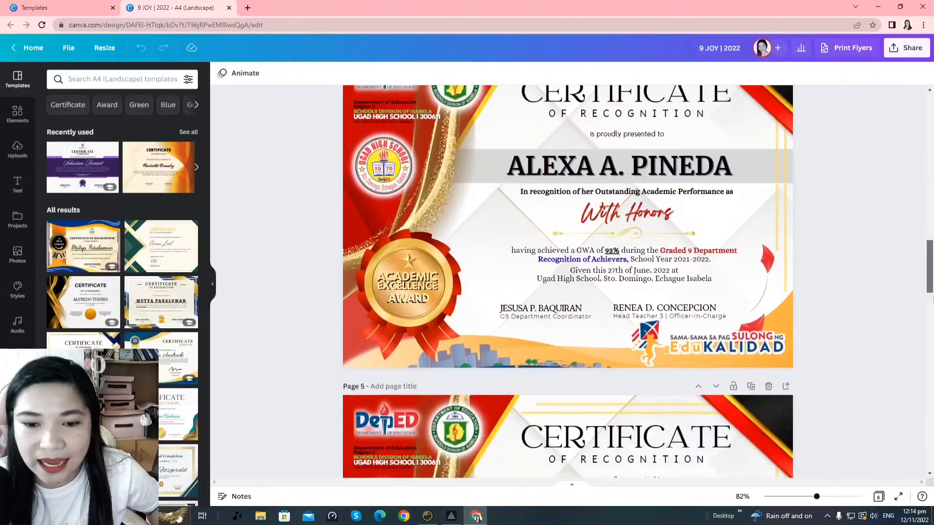
{"action": "scroll", "coordinate": [568, 281], "scroll_direction": "down", "scroll_amount": 4}
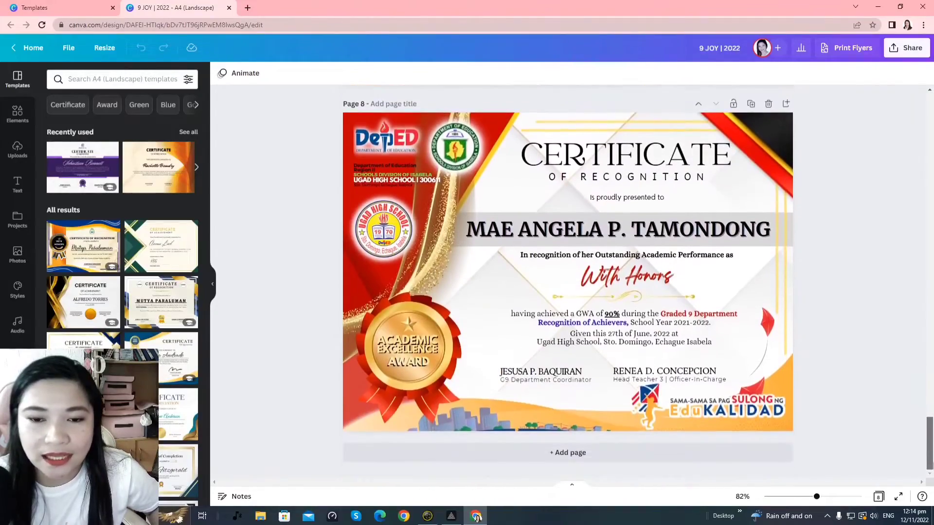
Glance at the certificate template search results tab, then return to the design editor tab
{"action": "left_click_drag", "start_coordinate": [930, 443], "coordinate": [930, 115]}
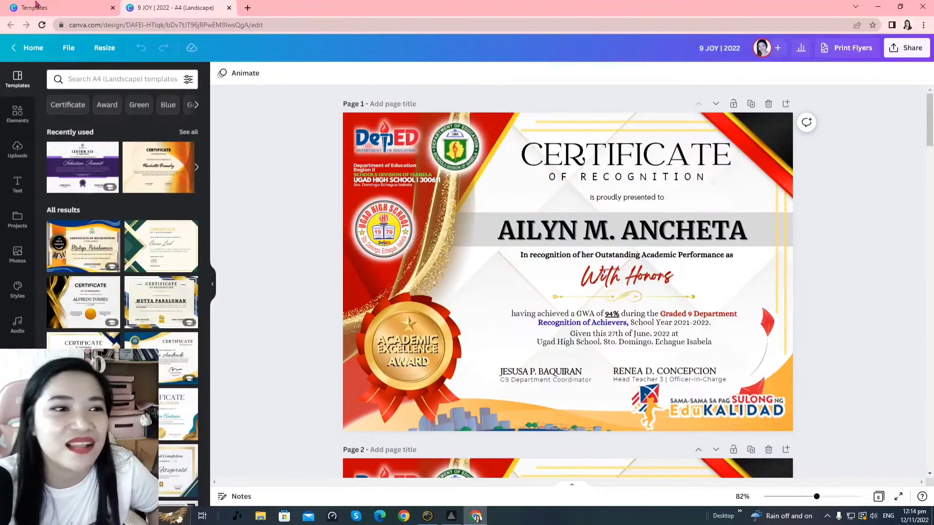
{"action": "left_click", "coordinate": [54, 8]}
{"action": "scroll", "coordinate": [145, 162], "scroll_direction": "up", "scroll_amount": 15}
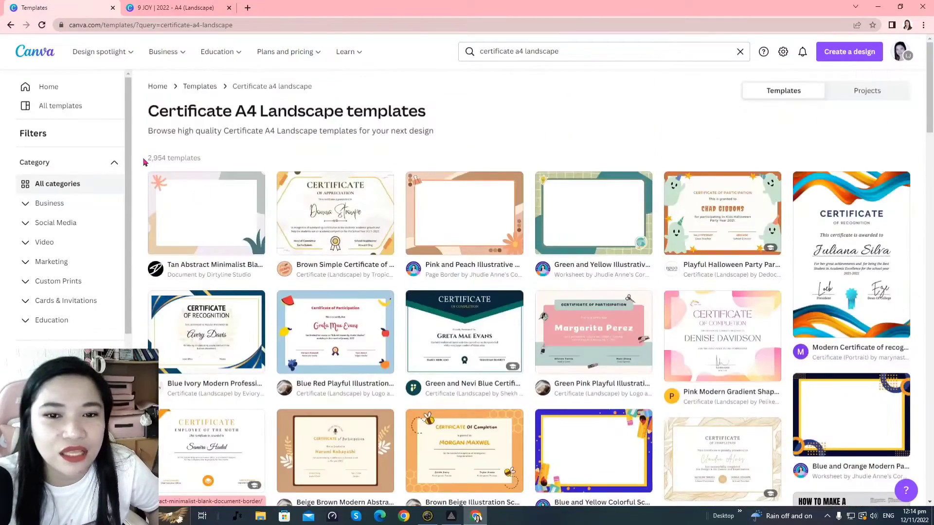
{"action": "left_click", "coordinate": [175, 8]}
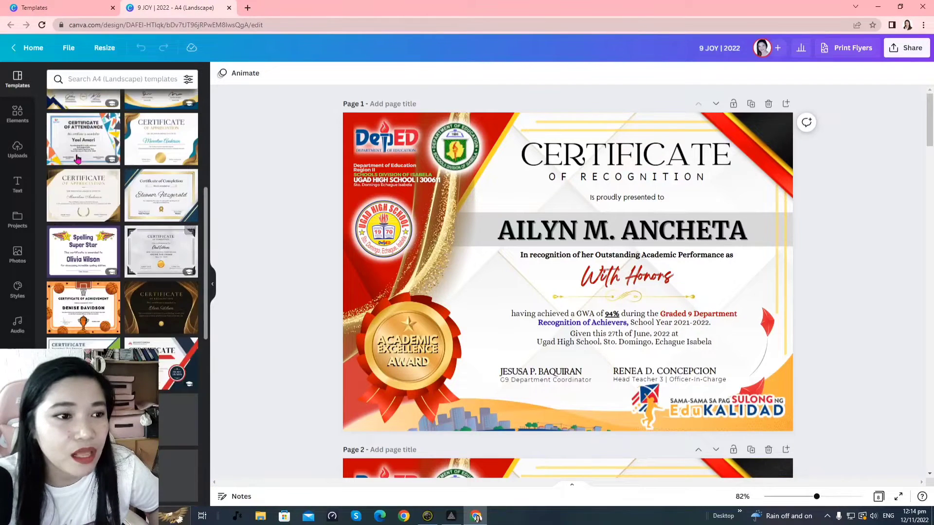
Load Canva's Home page in a new tab and browse Recent designs, led by 9 JOY | 2022
{"action": "left_click", "coordinate": [247, 8]}
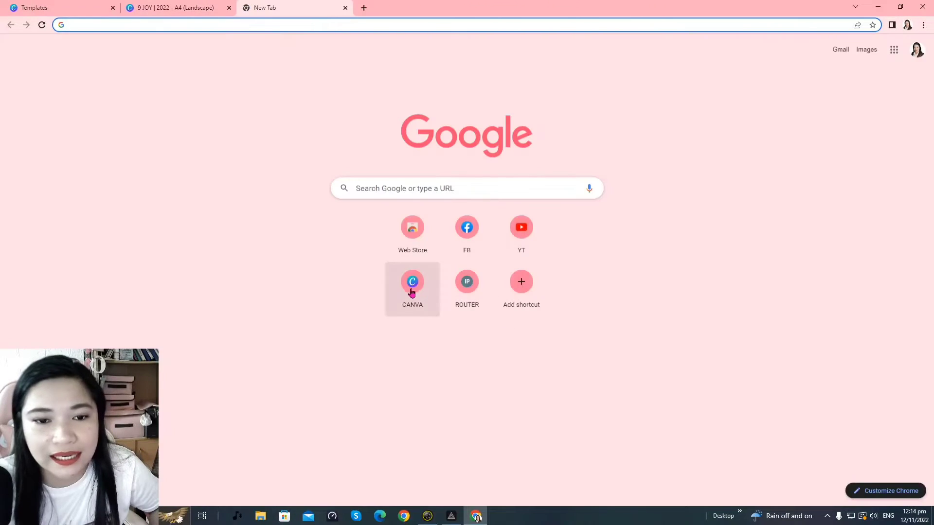
{"action": "left_click", "coordinate": [409, 290]}
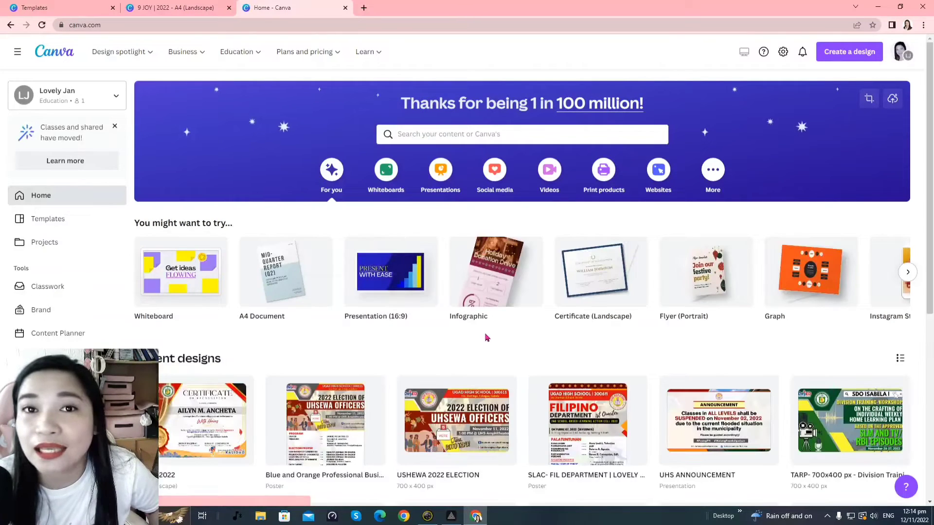
{"action": "scroll", "coordinate": [484, 338], "scroll_direction": "down", "scroll_amount": 3}
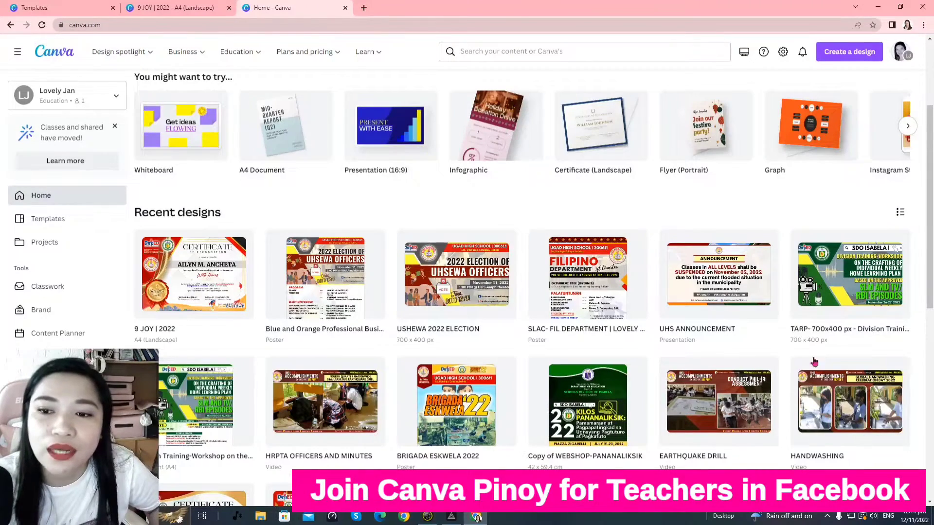
{"action": "scroll", "coordinate": [590, 339], "scroll_direction": "down", "scroll_amount": 9}
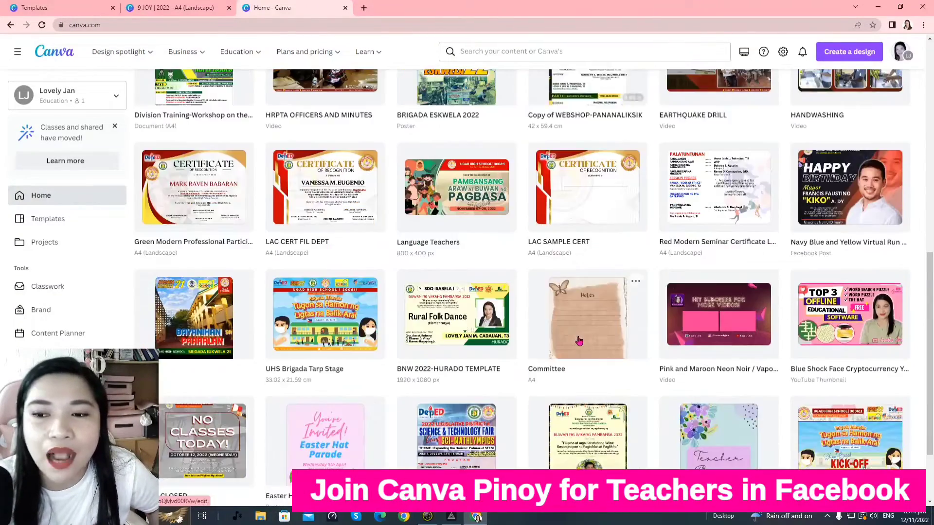
{"action": "scroll", "coordinate": [579, 342], "scroll_direction": "down", "scroll_amount": 8}
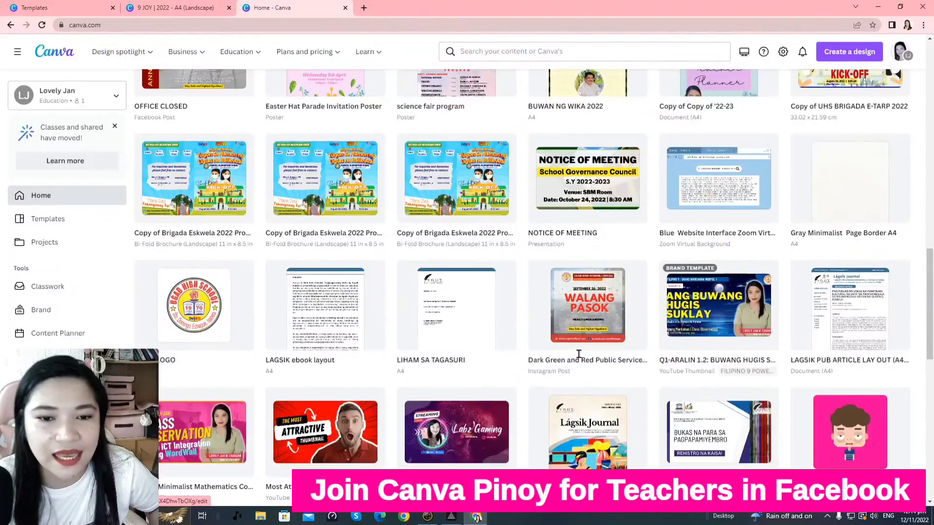
{"action": "scroll", "coordinate": [821, 374], "scroll_direction": "down", "scroll_amount": 3}
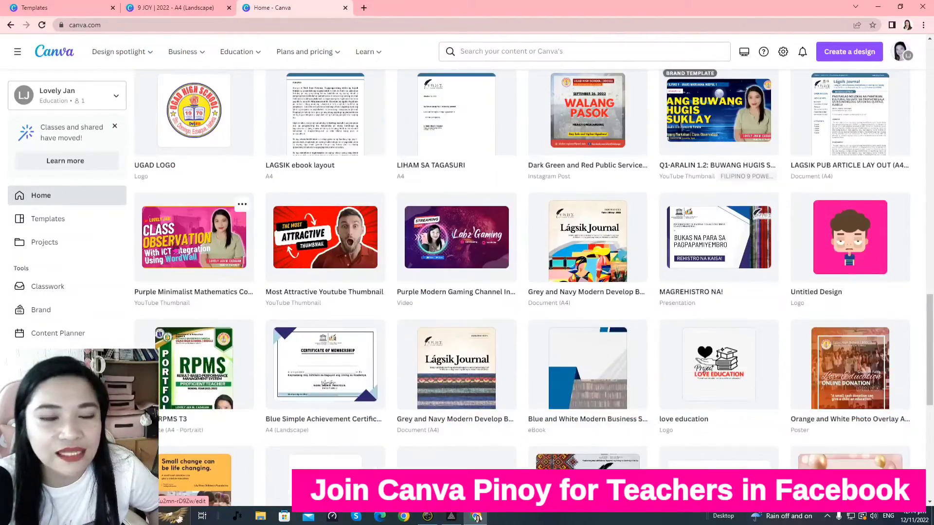
{"action": "scroll", "coordinate": [397, 266], "scroll_direction": "down", "scroll_amount": 3}
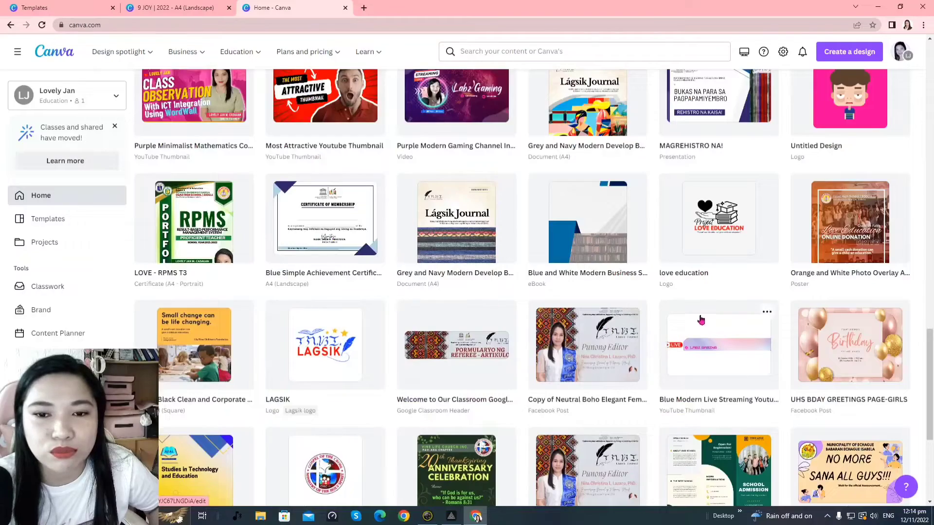
{"action": "scroll", "coordinate": [700, 319], "scroll_direction": "down", "scroll_amount": 4}
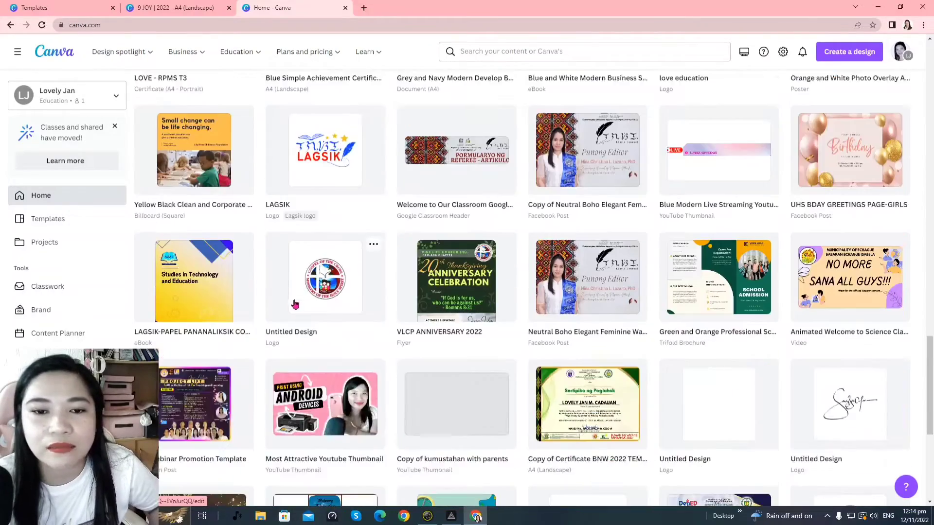
{"action": "scroll", "coordinate": [296, 305], "scroll_direction": "down", "scroll_amount": 13}
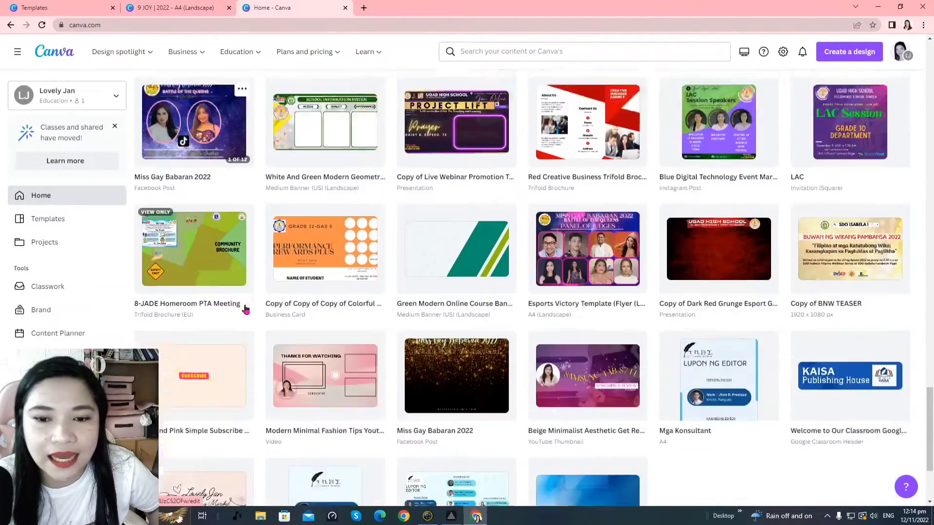
{"action": "scroll", "coordinate": [246, 310], "scroll_direction": "down", "scroll_amount": 6}
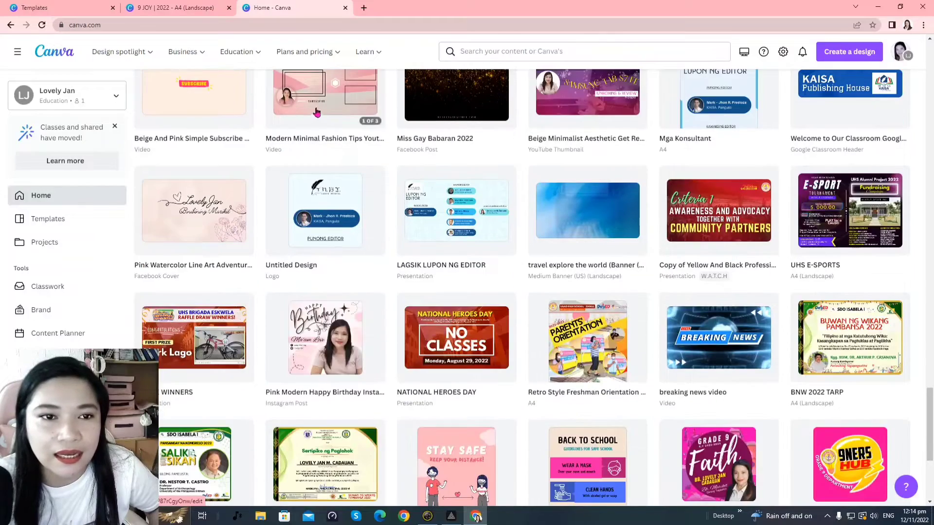
{"action": "scroll", "coordinate": [675, 288], "scroll_direction": "down", "scroll_amount": 1}
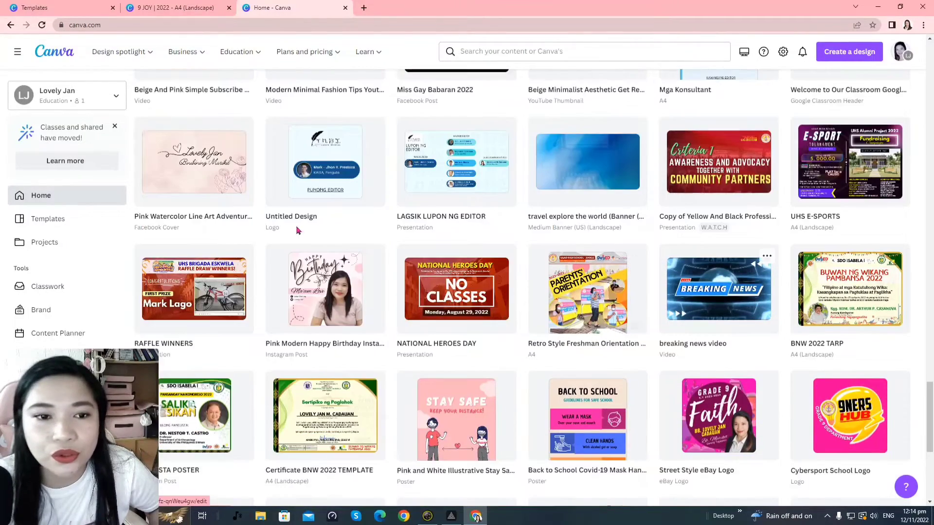
{"action": "scroll", "coordinate": [237, 247], "scroll_direction": "up", "scroll_amount": 2}
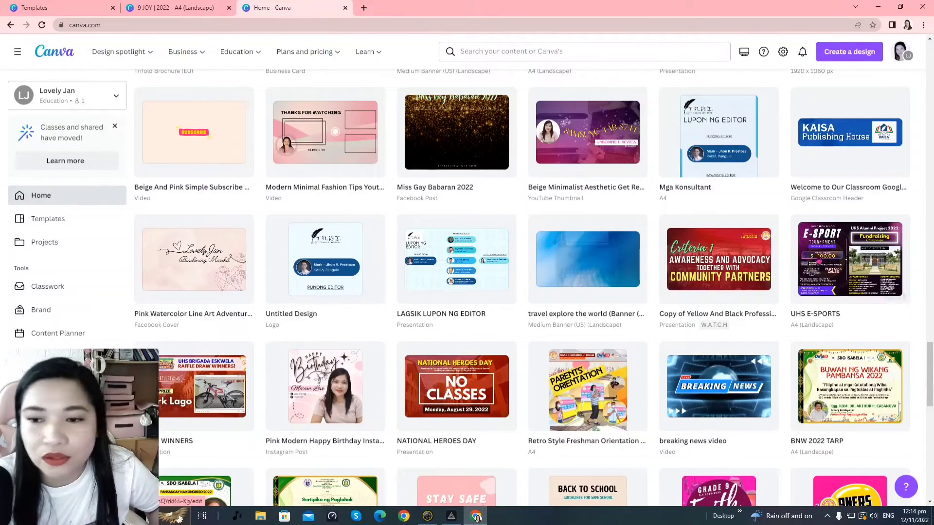
{"action": "scroll", "coordinate": [559, 289], "scroll_direction": "down", "scroll_amount": 11}
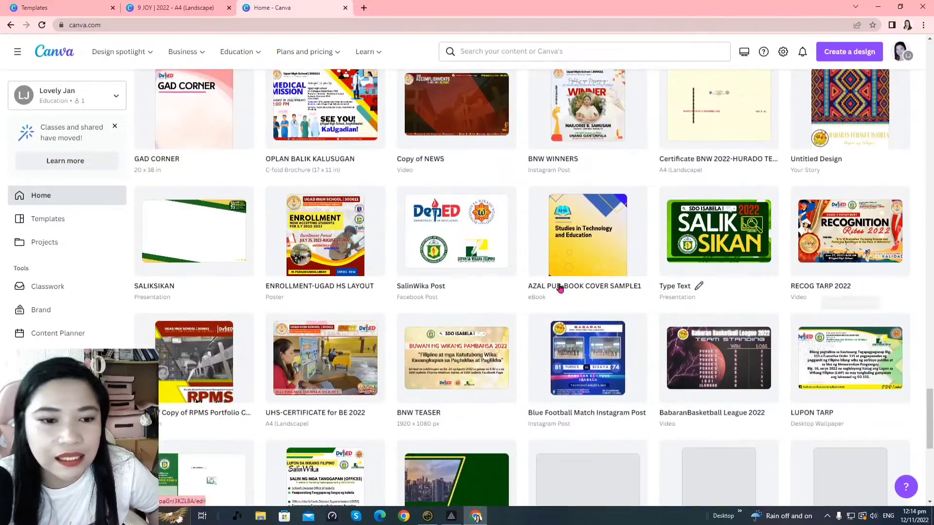
{"action": "scroll", "coordinate": [486, 273], "scroll_direction": "down", "scroll_amount": 3}
{"action": "scroll", "coordinate": [535, 270], "scroll_direction": "up", "scroll_amount": 3}
{"action": "scroll", "coordinate": [608, 297], "scroll_direction": "down", "scroll_amount": 4}
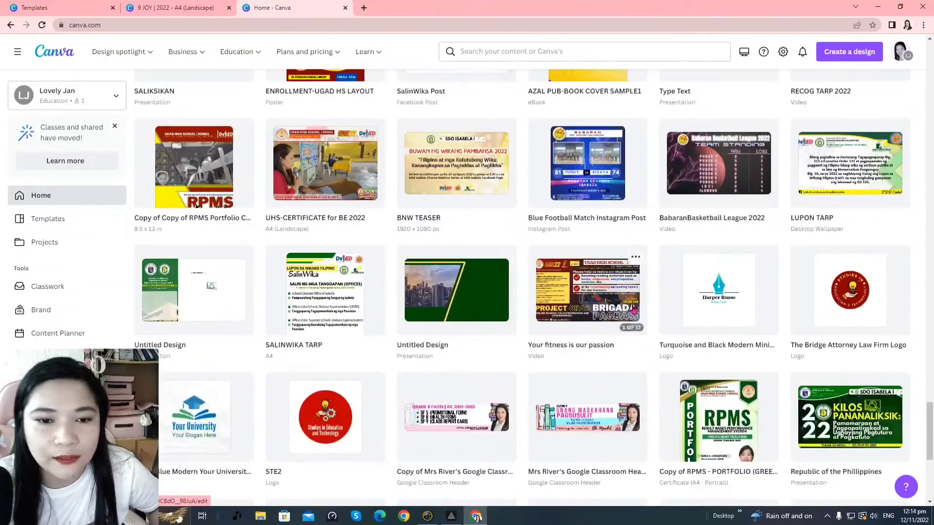
{"action": "scroll", "coordinate": [634, 310], "scroll_direction": "down", "scroll_amount": 9}
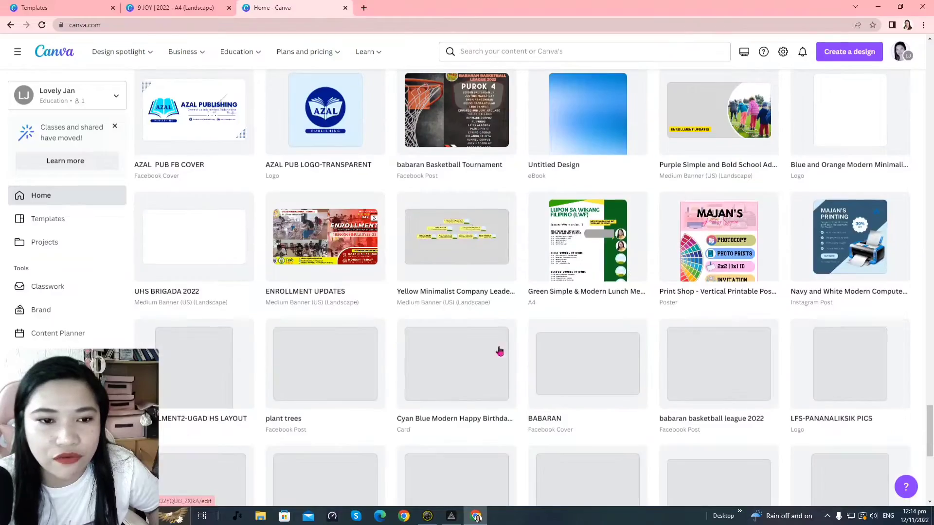
{"action": "scroll", "coordinate": [500, 351], "scroll_direction": "down", "scroll_amount": 10}
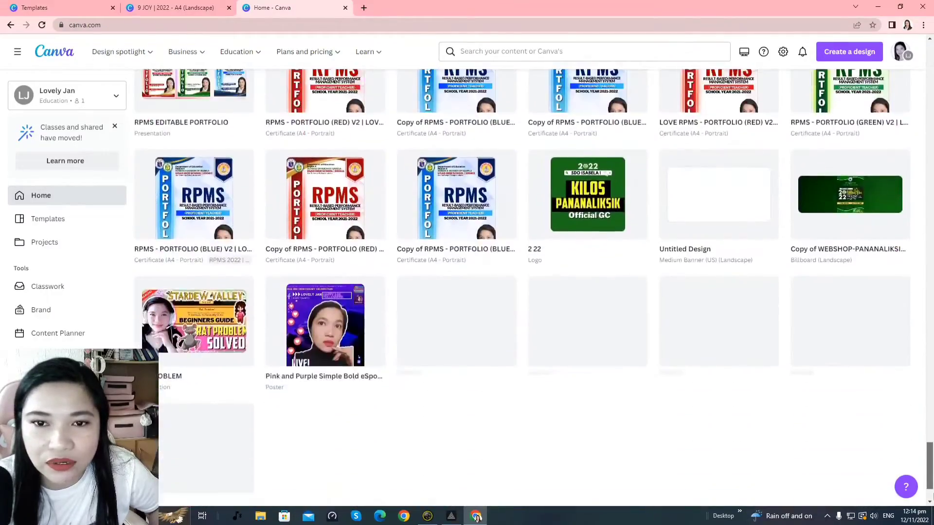
{"action": "scroll", "coordinate": [535, 287], "scroll_direction": "up", "scroll_amount": 3}
{"action": "scroll", "coordinate": [535, 287], "scroll_direction": "down", "scroll_amount": 12}
{"action": "scroll", "coordinate": [535, 287], "scroll_direction": "up", "scroll_amount": 1}
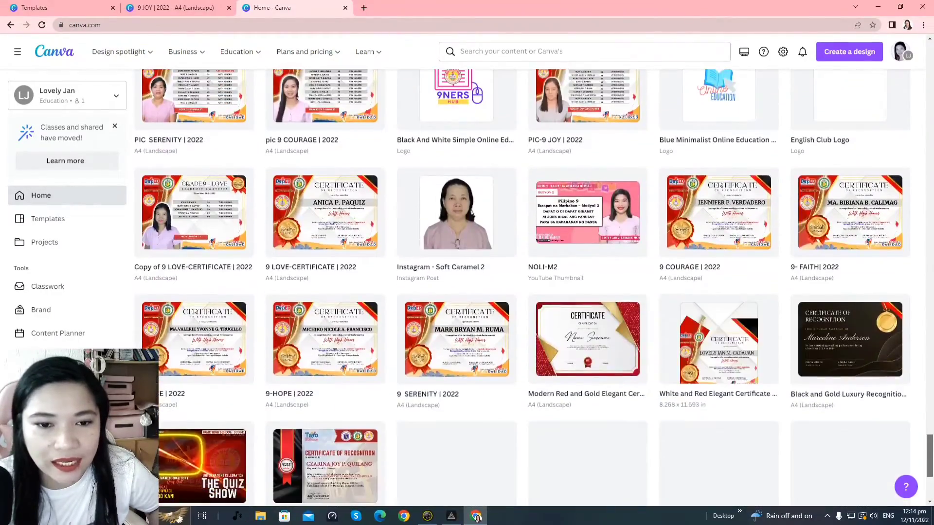
{"action": "scroll", "coordinate": [522, 287], "scroll_direction": "up", "scroll_amount": 15}
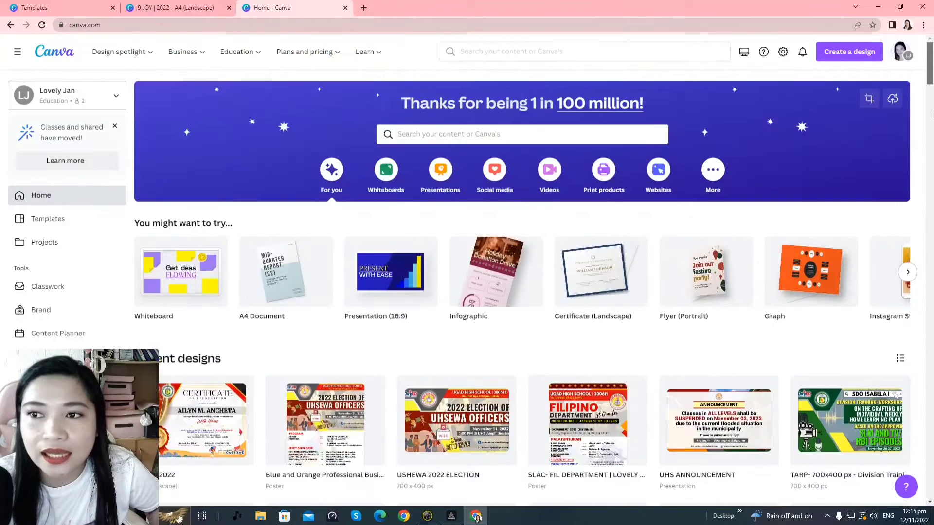
{"action": "scroll", "coordinate": [522, 287], "scroll_direction": "down", "scroll_amount": 5}
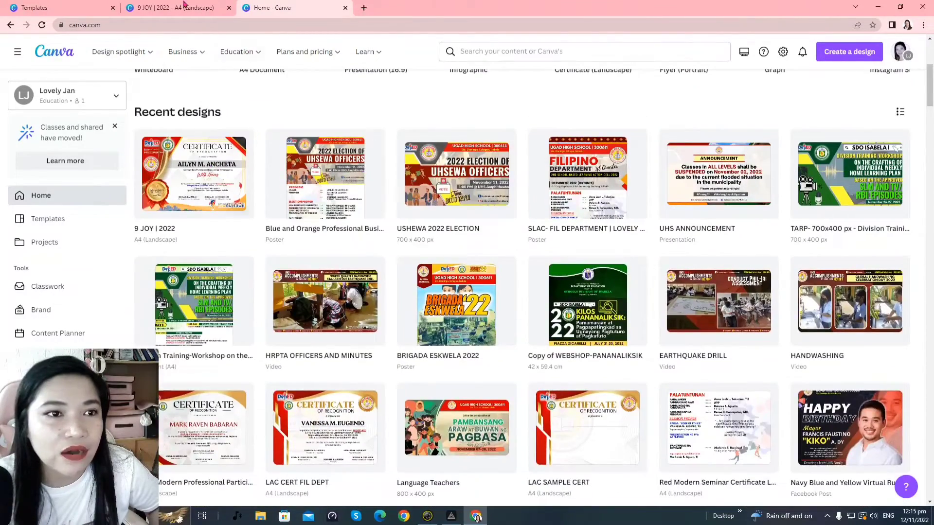
Switch back to the '9 JOY | 2022 - A4 (Landscape)' editor tab showing the certificate
{"action": "left_click", "coordinate": [146, 7]}
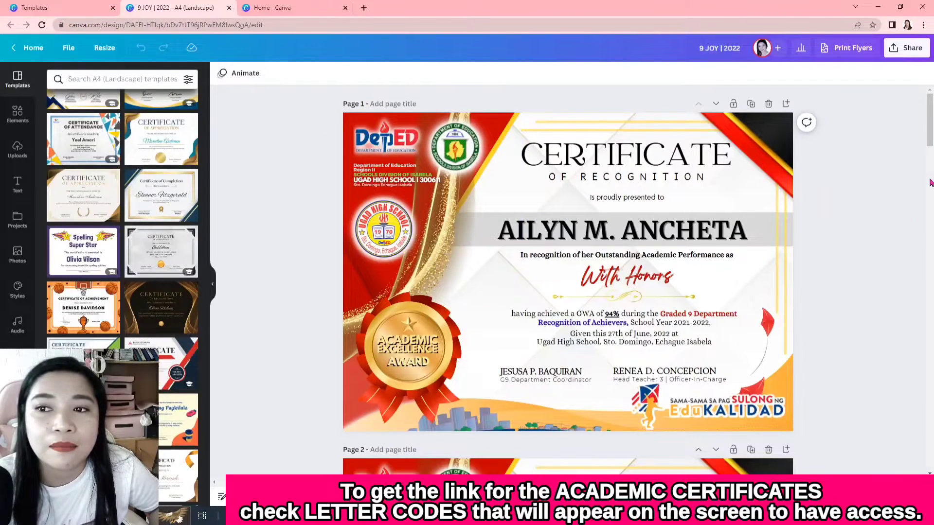
{"action": "scroll", "coordinate": [931, 182], "scroll_direction": "down", "scroll_amount": 3}
{"action": "scroll", "coordinate": [930, 119], "scroll_direction": "up", "scroll_amount": 3}
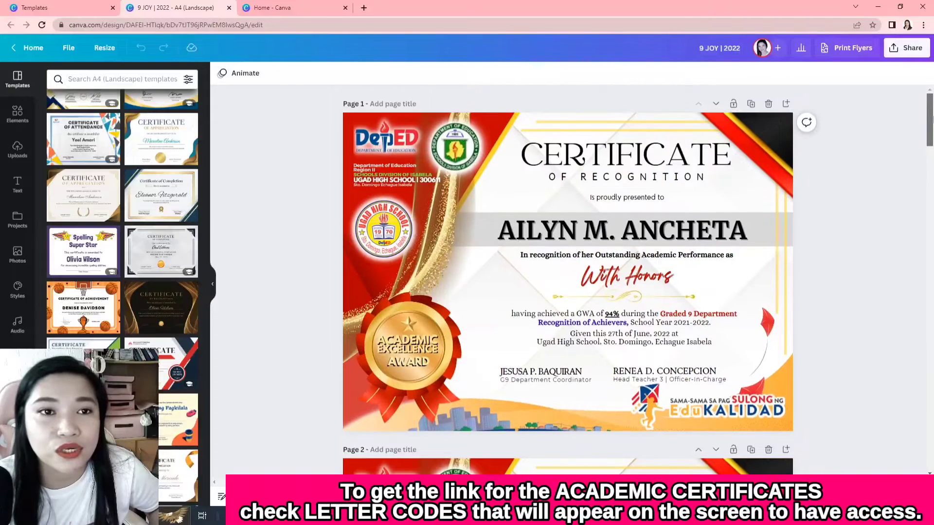
{"action": "scroll", "coordinate": [931, 119], "scroll_direction": "down", "scroll_amount": 1}
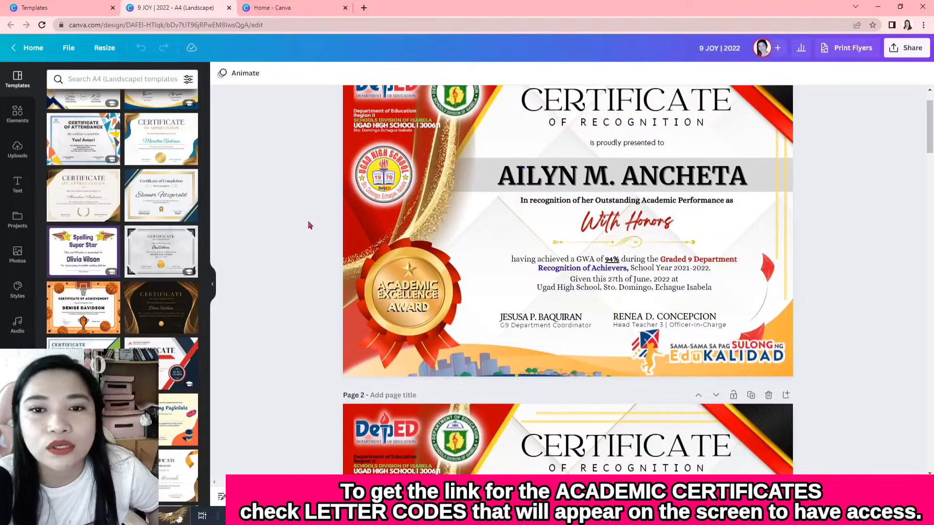
{"action": "scroll", "coordinate": [856, 263], "scroll_direction": "up", "scroll_amount": 1}
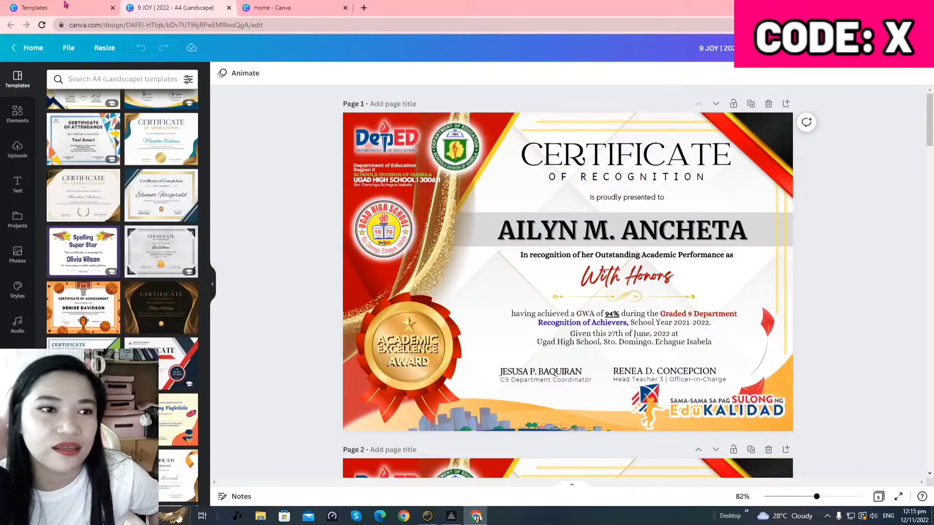
{"action": "left_click", "coordinate": [48, 5]}
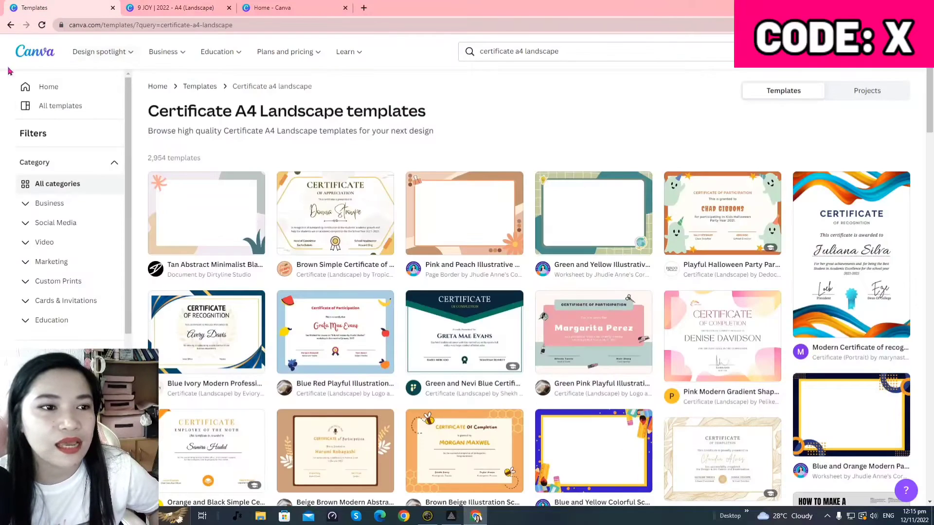
{"action": "left_click", "coordinate": [48, 88]}
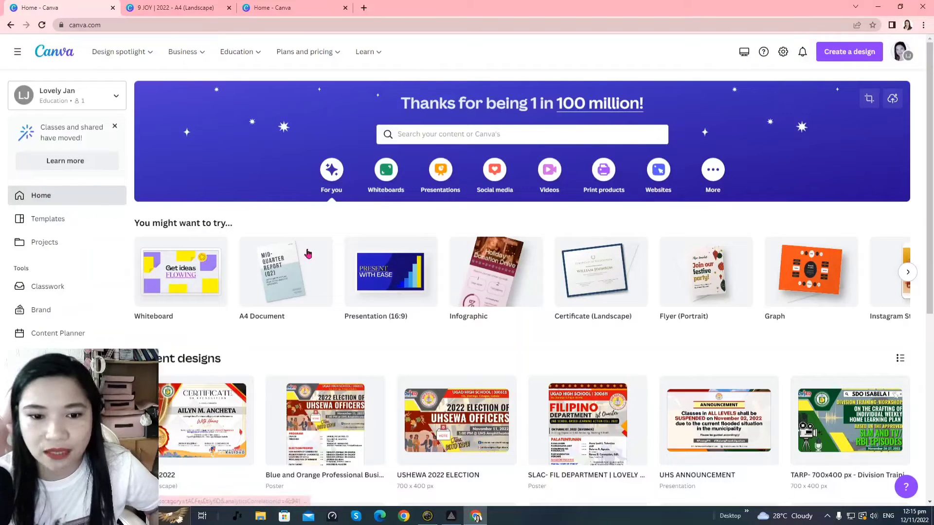
{"action": "left_click", "coordinate": [68, 226]}
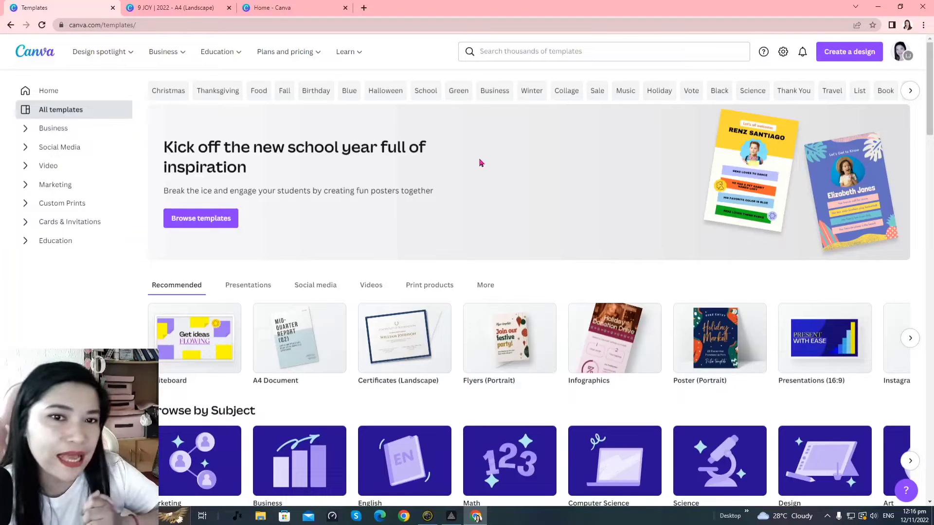
{"action": "scroll", "coordinate": [520, 116], "scroll_direction": "down", "scroll_amount": 13}
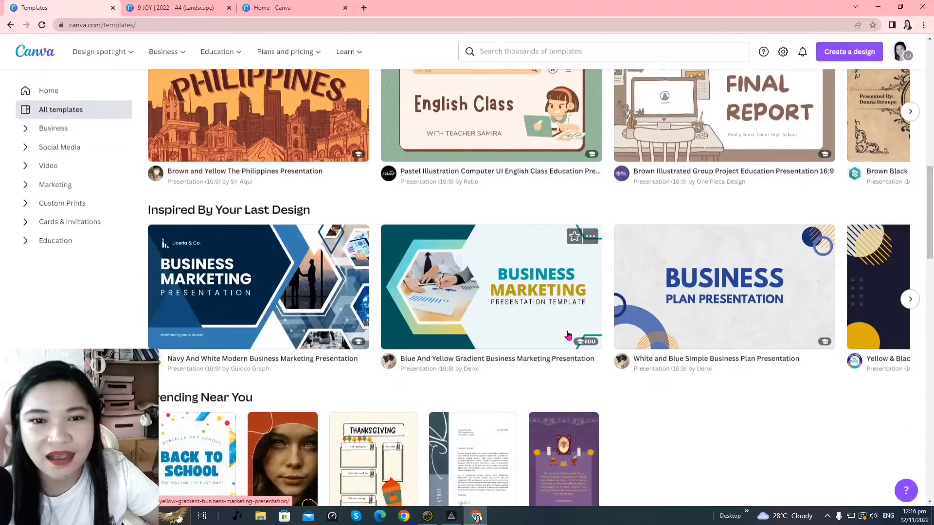
{"action": "scroll", "coordinate": [567, 333], "scroll_direction": "up", "scroll_amount": 2}
{"action": "scroll", "coordinate": [451, 310], "scroll_direction": "down", "scroll_amount": 2}
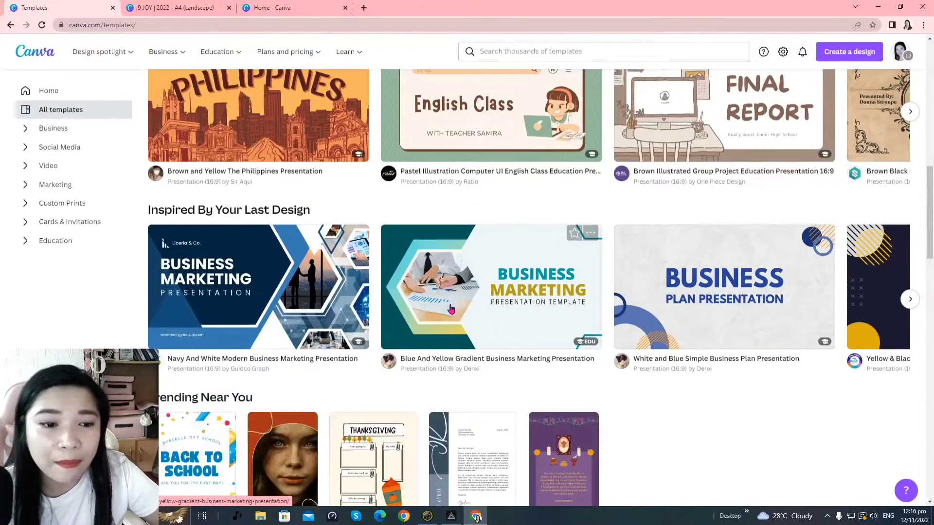
{"action": "scroll", "coordinate": [434, 351], "scroll_direction": "down", "scroll_amount": 7}
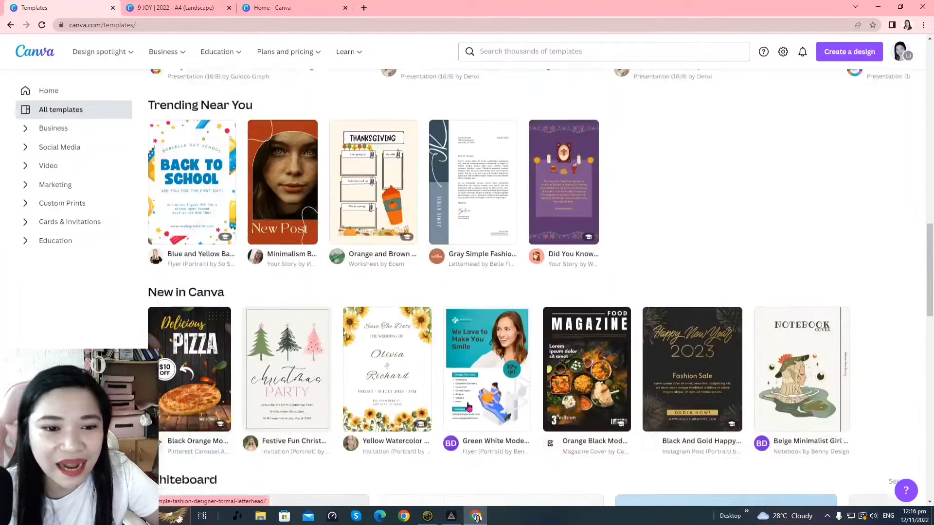
{"action": "scroll", "coordinate": [480, 416], "scroll_direction": "down", "scroll_amount": 4}
{"action": "scroll", "coordinate": [555, 407], "scroll_direction": "down", "scroll_amount": 11}
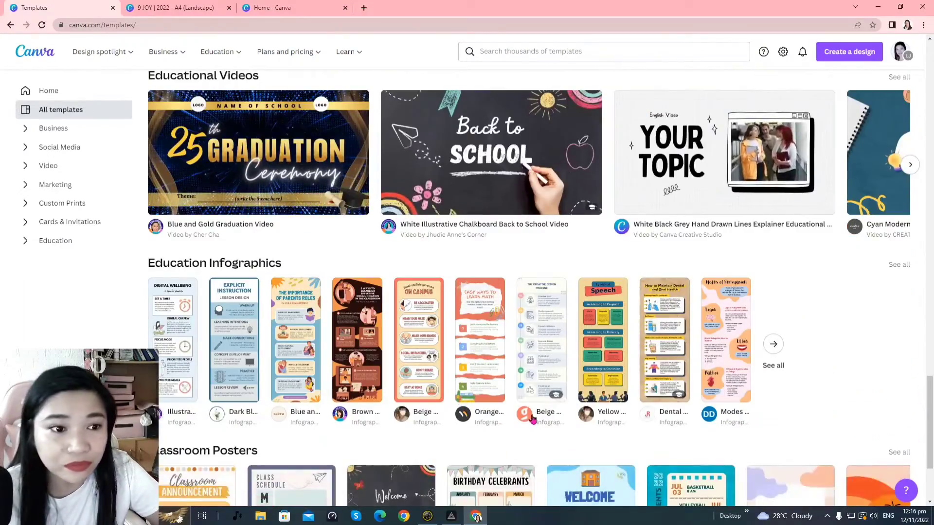
{"action": "scroll", "coordinate": [501, 413], "scroll_direction": "down", "scroll_amount": 3}
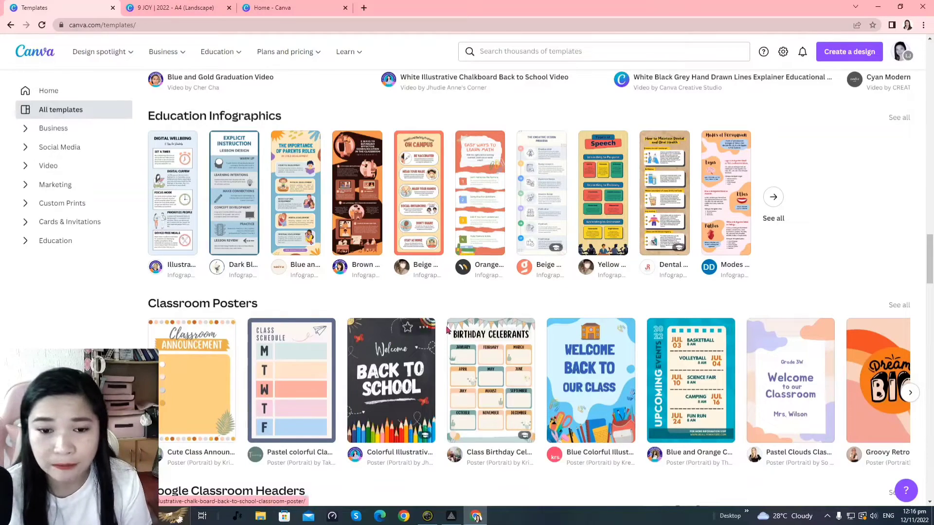
{"action": "scroll", "coordinate": [448, 330], "scroll_direction": "down", "scroll_amount": 12}
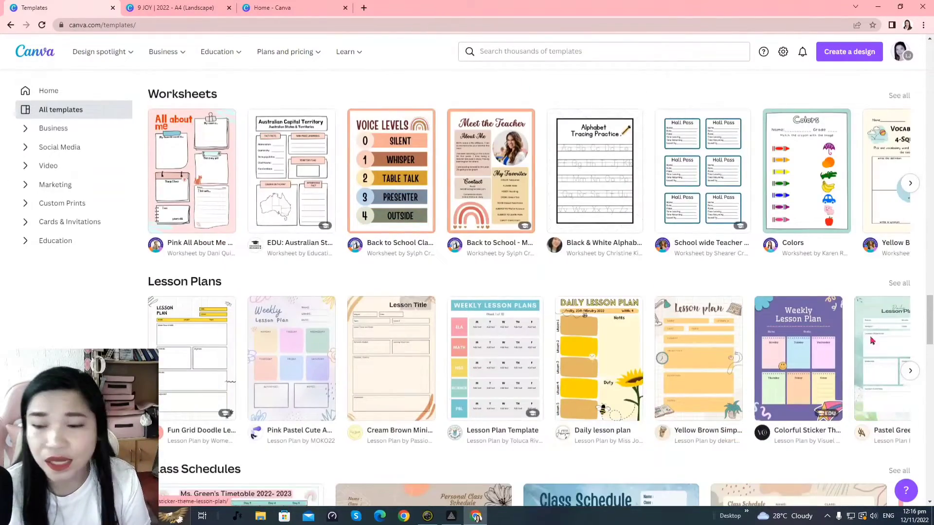
{"action": "scroll", "coordinate": [872, 340], "scroll_direction": "down", "scroll_amount": 17}
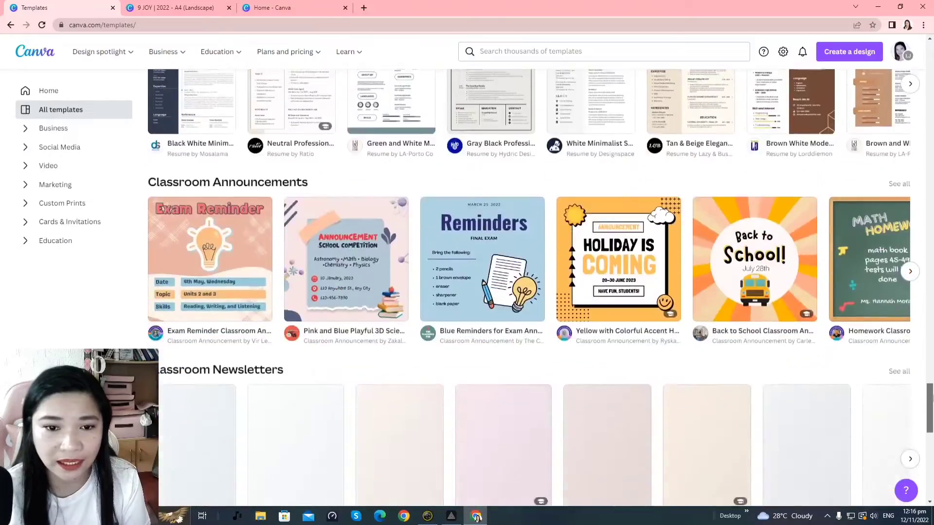
{"action": "scroll", "coordinate": [929, 392], "scroll_direction": "down", "scroll_amount": 12}
{"action": "scroll", "coordinate": [929, 392], "scroll_direction": "up", "scroll_amount": 9}
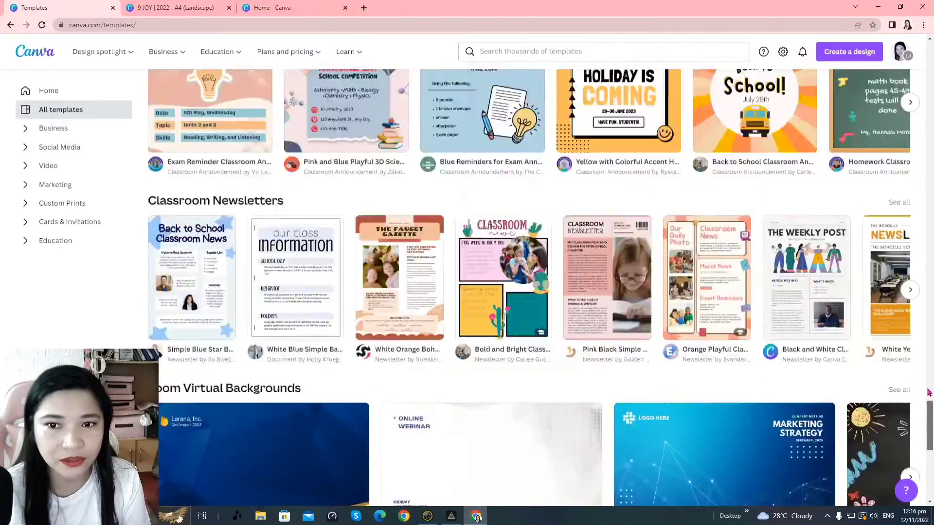
{"action": "left_click_drag", "start_coordinate": [929, 392], "coordinate": [929, 68]}
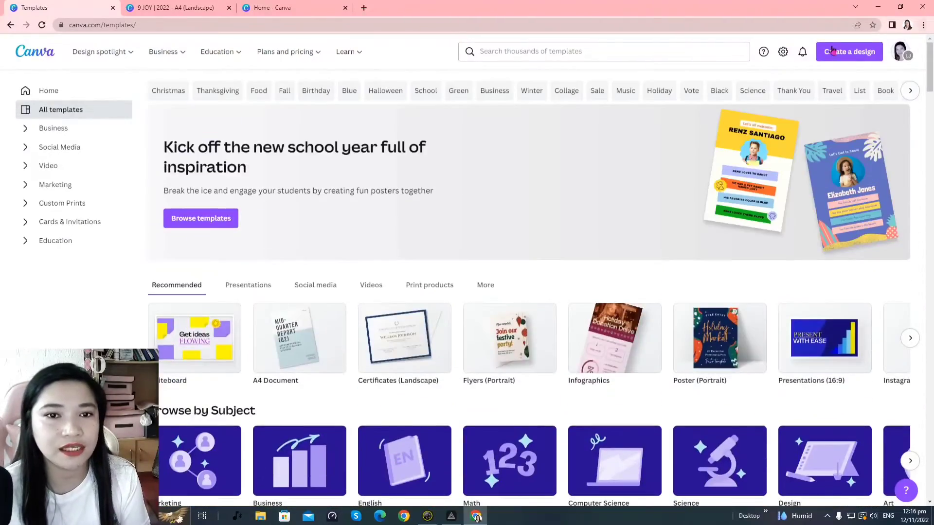
Rerun the recent 'certificate a4 landscape' search and scroll through the 2,954 template results
{"action": "left_click", "coordinate": [555, 52]}
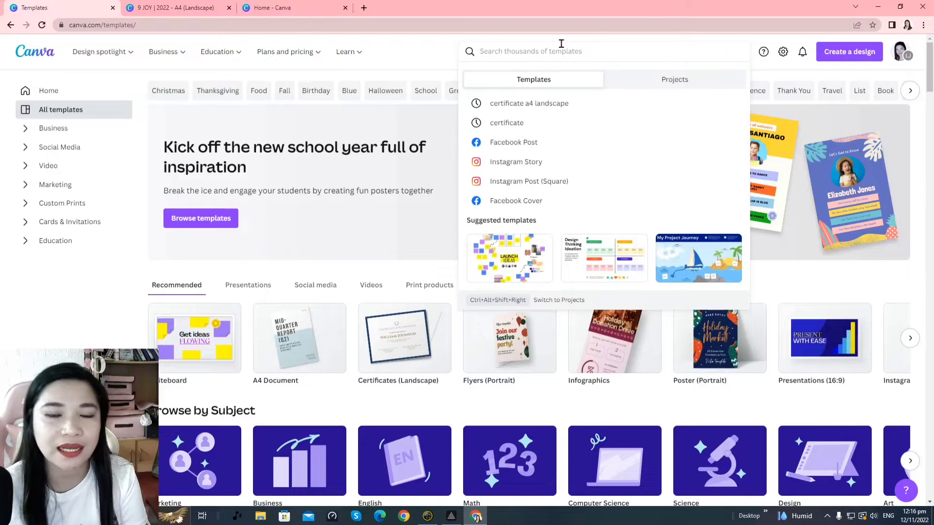
{"action": "left_click", "coordinate": [529, 104]}
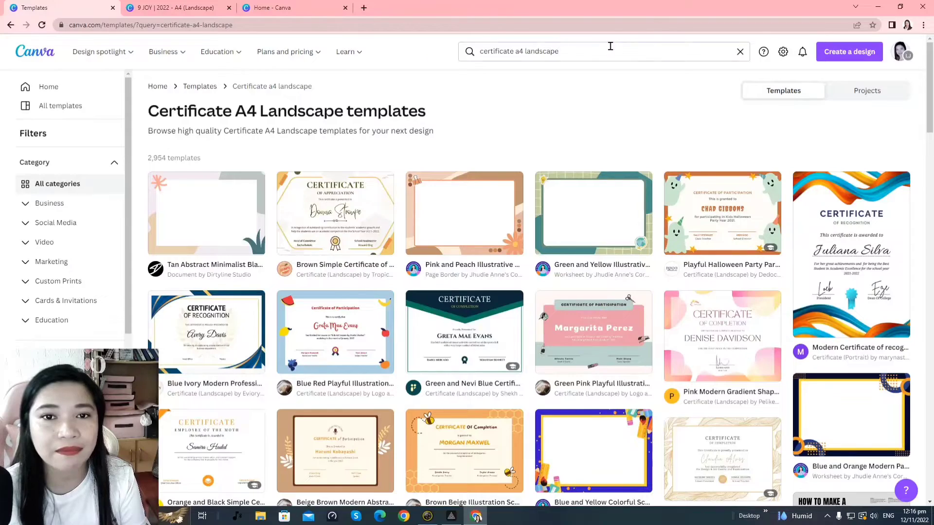
{"action": "left_click", "coordinate": [610, 46]}
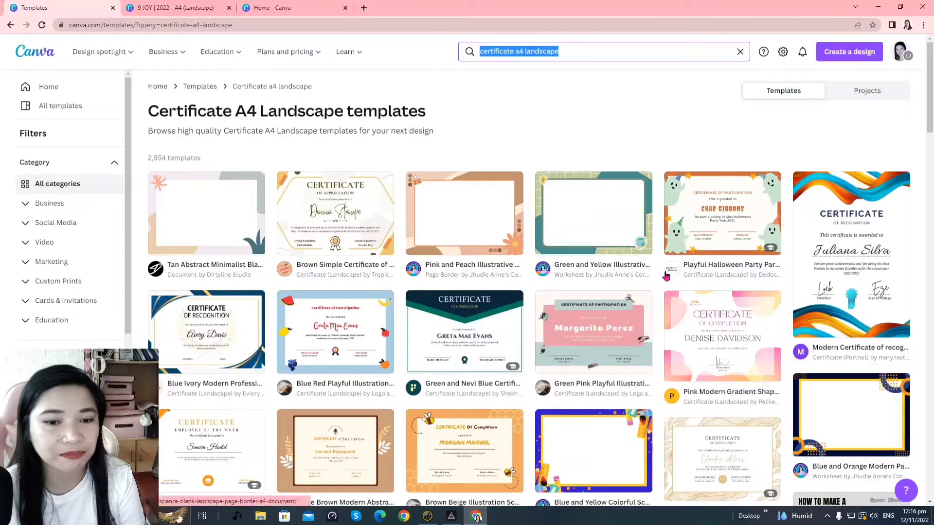
{"action": "scroll", "coordinate": [806, 296], "scroll_direction": "down", "scroll_amount": 4}
{"action": "scroll", "coordinate": [802, 299], "scroll_direction": "down", "scroll_amount": 8}
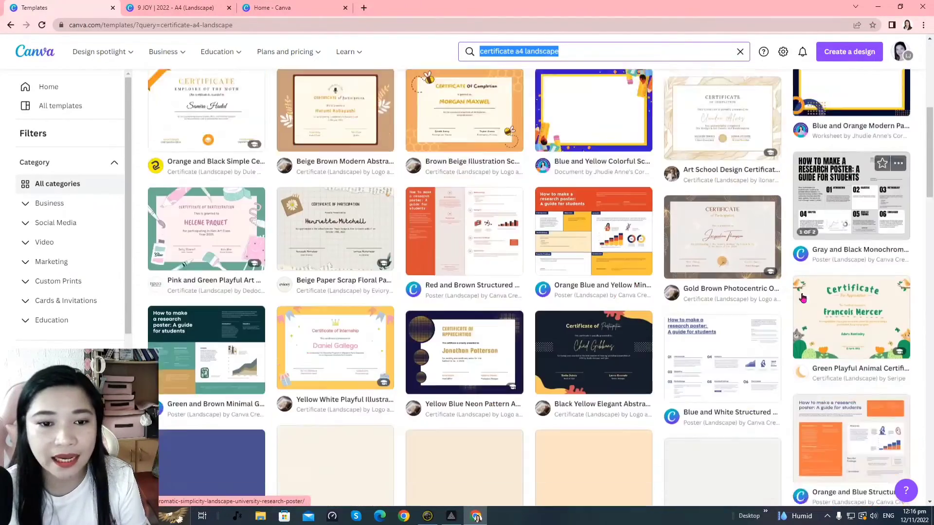
{"action": "scroll", "coordinate": [803, 299], "scroll_direction": "down", "scroll_amount": 13}
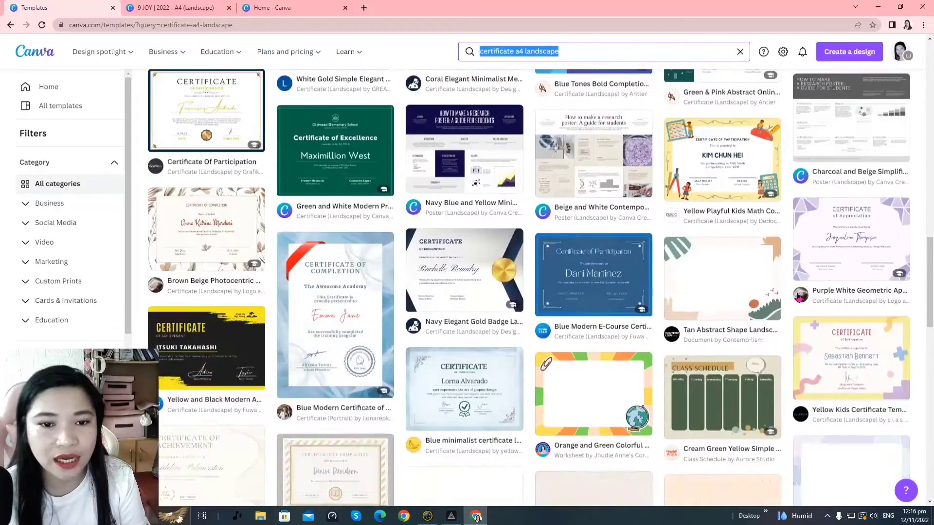
{"action": "scroll", "coordinate": [677, 251], "scroll_direction": "down", "scroll_amount": 8}
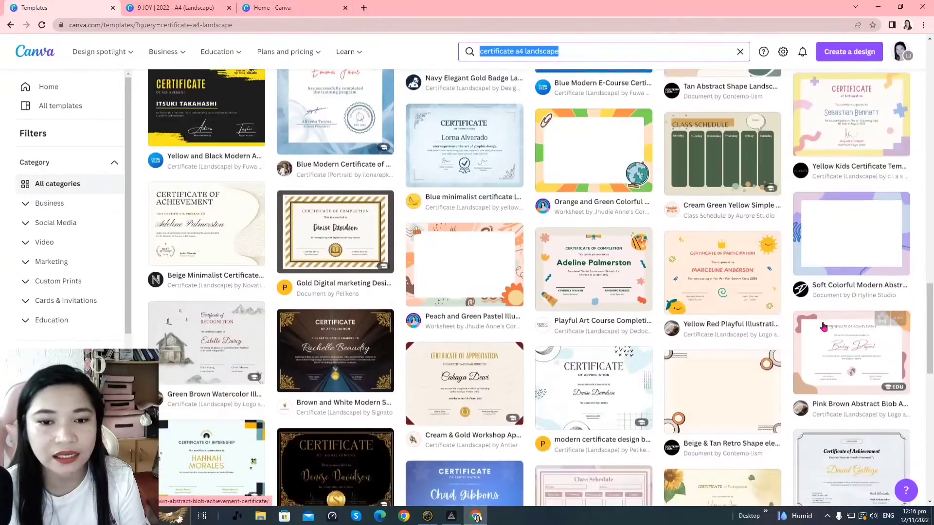
{"action": "scroll", "coordinate": [823, 327], "scroll_direction": "down", "scroll_amount": 6}
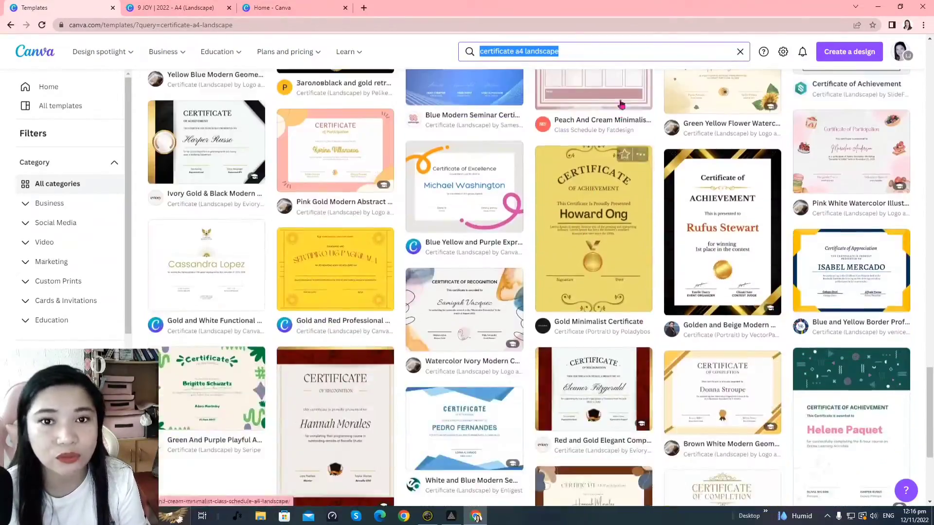
{"action": "left_click", "coordinate": [563, 44]}
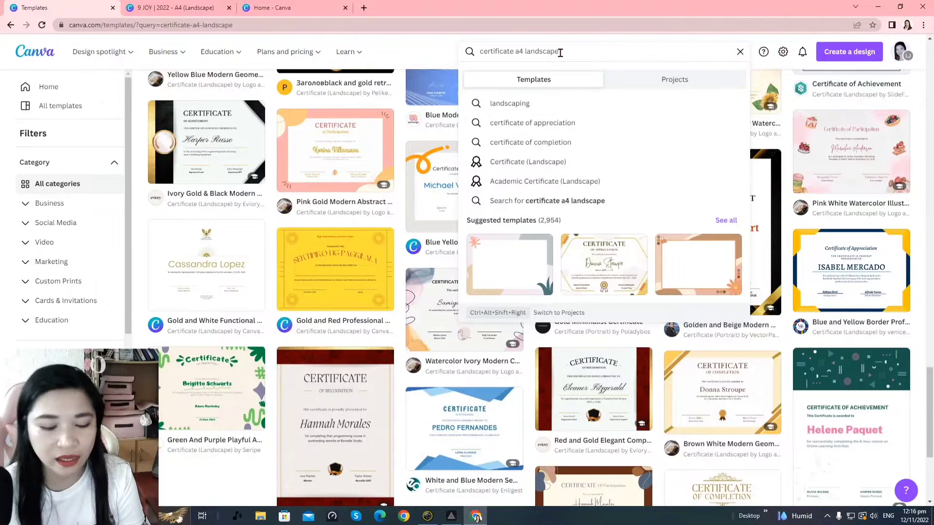
Search 'certificate a4 red landscape' and preview the PTA Certificate Red Gold template
{"action": "key", "text": "ctrl+Left"}
{"action": "type", "text": "red"}
{"action": "key", "text": "Return"}
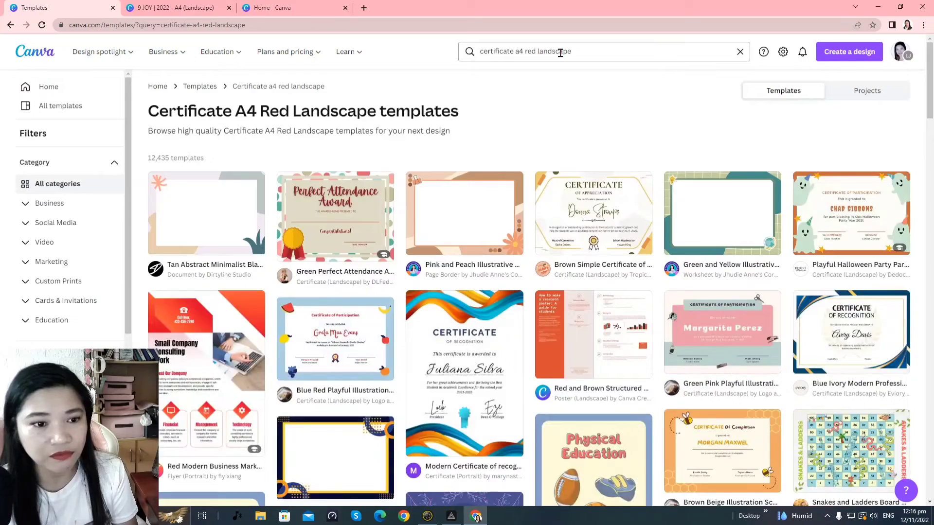
{"action": "scroll", "coordinate": [559, 331], "scroll_direction": "down", "scroll_amount": 7}
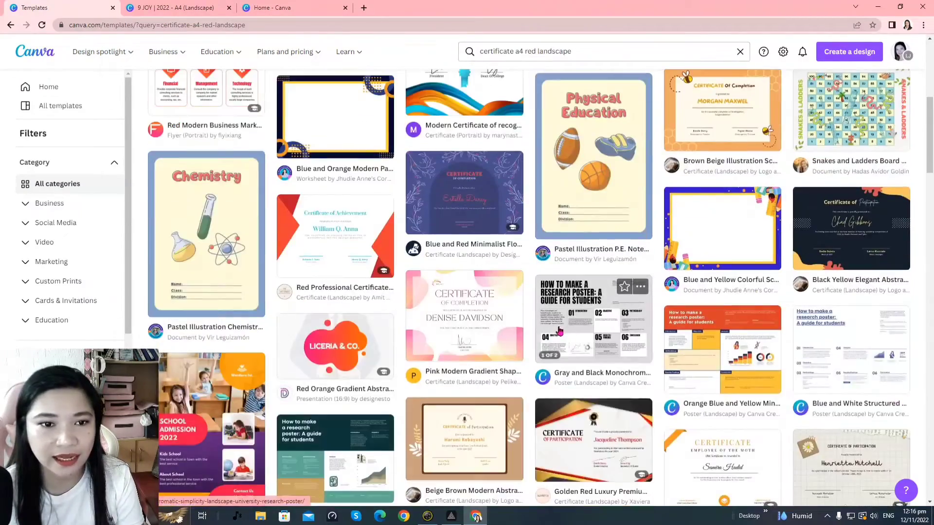
{"action": "scroll", "coordinate": [526, 337], "scroll_direction": "down", "scroll_amount": 10}
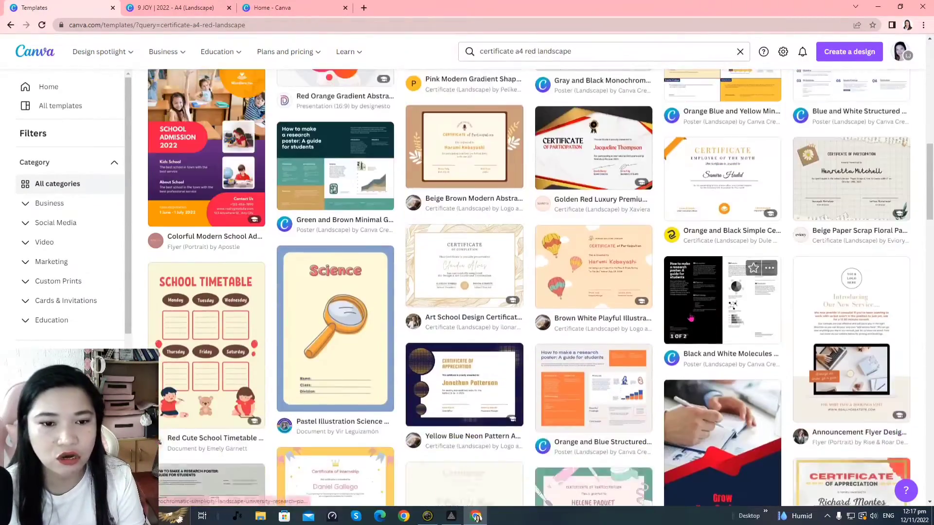
{"action": "scroll", "coordinate": [680, 327], "scroll_direction": "down", "scroll_amount": 3}
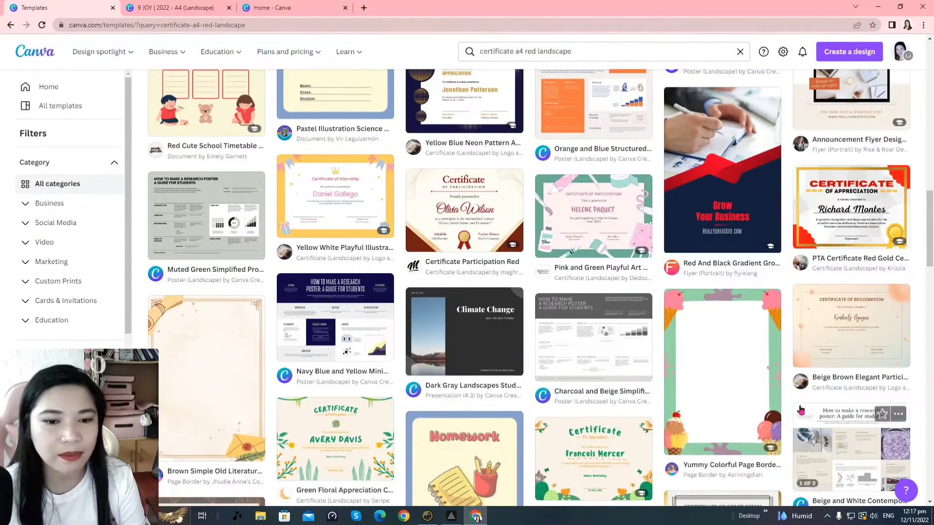
{"action": "scroll", "coordinate": [846, 413], "scroll_direction": "down", "scroll_amount": 1}
{"action": "scroll", "coordinate": [847, 389], "scroll_direction": "up", "scroll_amount": 2}
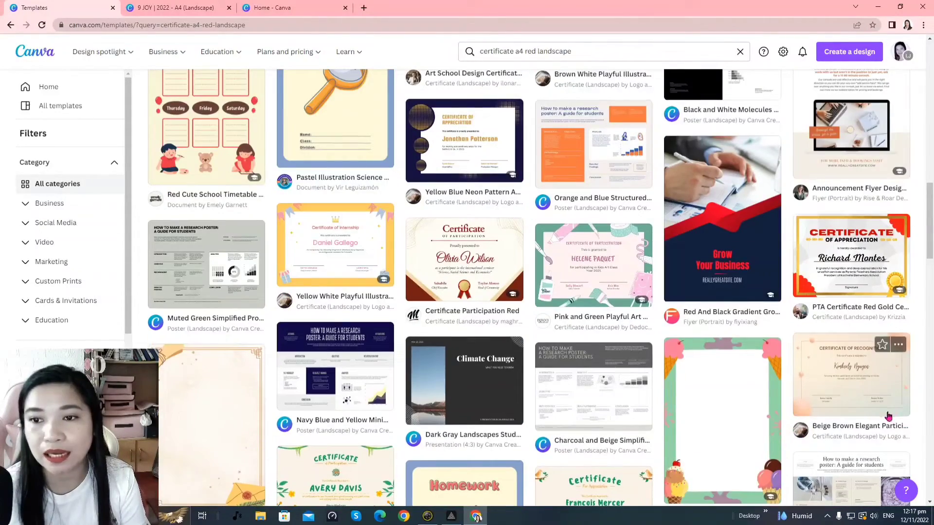
{"action": "left_click", "coordinate": [831, 256]}
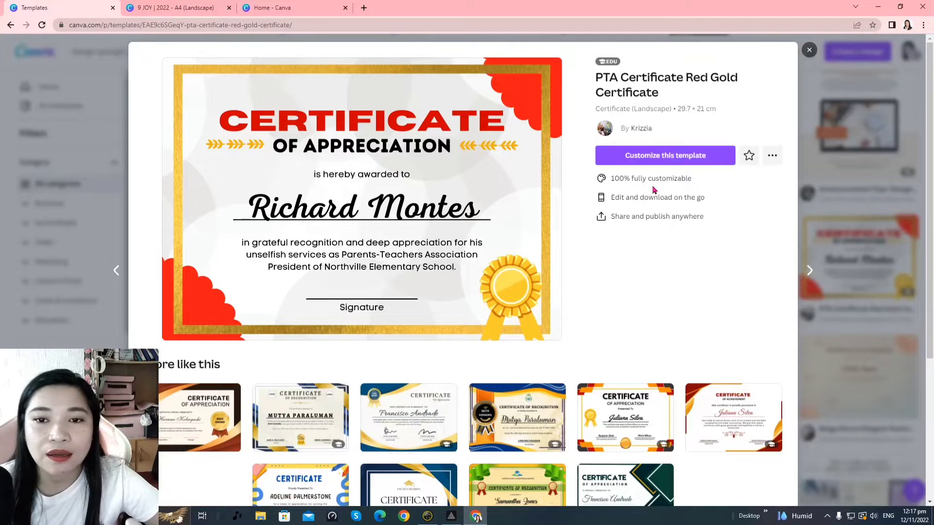
Browse 'More like this' and preview the Red White Professional Certificate Of Appreciation template
{"action": "scroll", "coordinate": [501, 423], "scroll_direction": "down", "scroll_amount": 3}
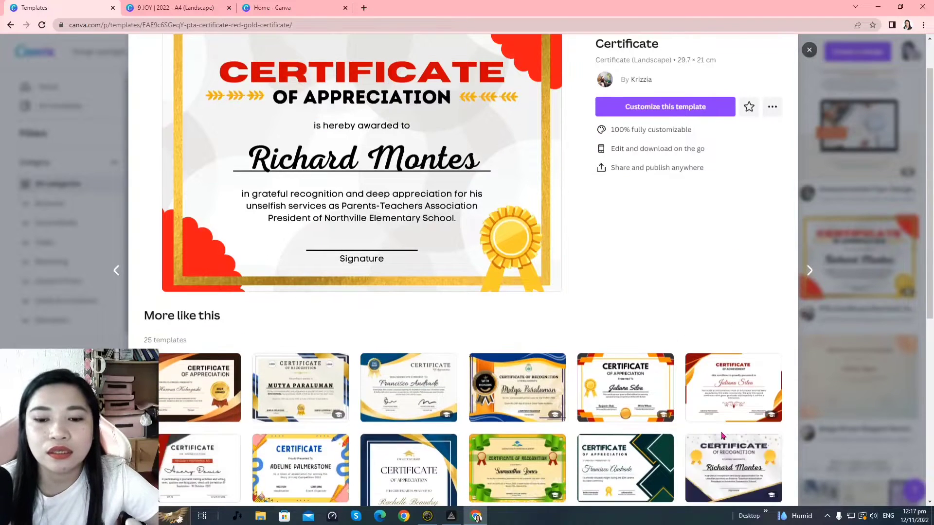
{"action": "scroll", "coordinate": [430, 380], "scroll_direction": "down", "scroll_amount": 2}
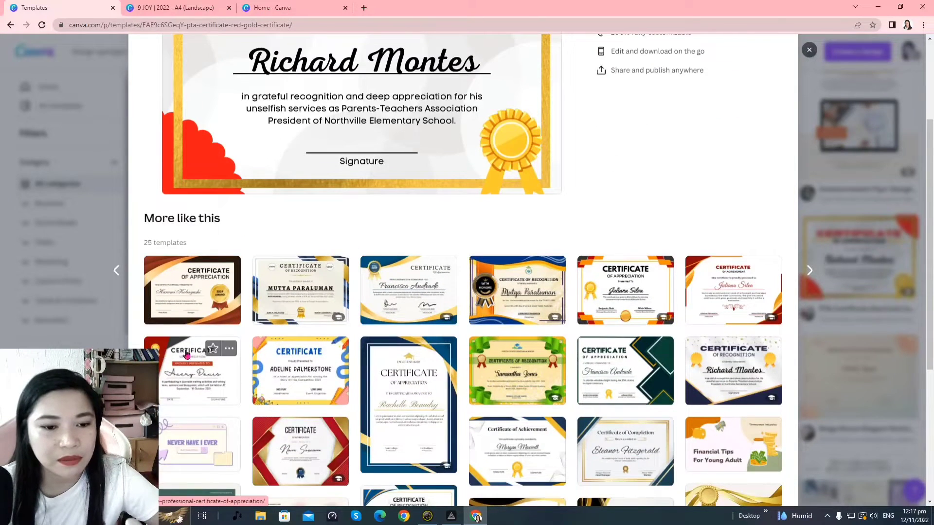
{"action": "scroll", "coordinate": [229, 375], "scroll_direction": "down", "scroll_amount": 2}
{"action": "scroll", "coordinate": [535, 292], "scroll_direction": "down", "scroll_amount": 2}
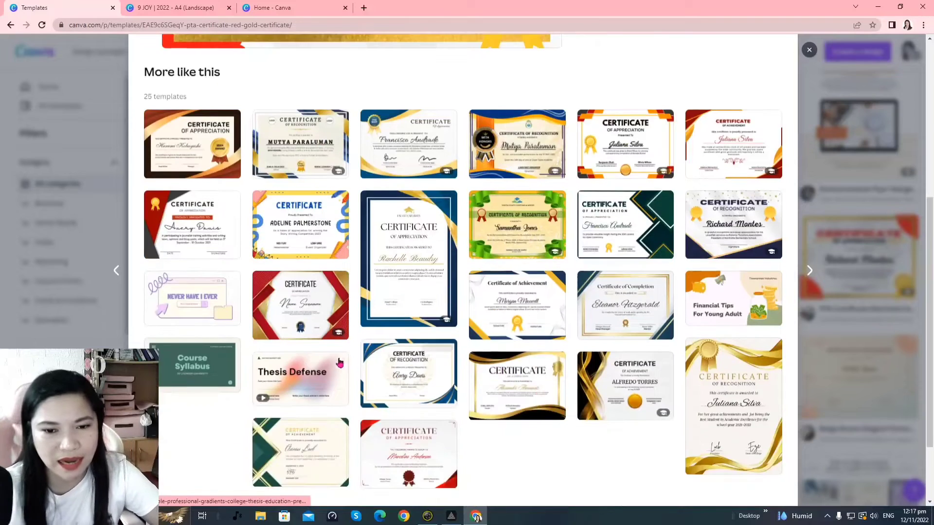
{"action": "scroll", "coordinate": [535, 379], "scroll_direction": "down", "scroll_amount": 2}
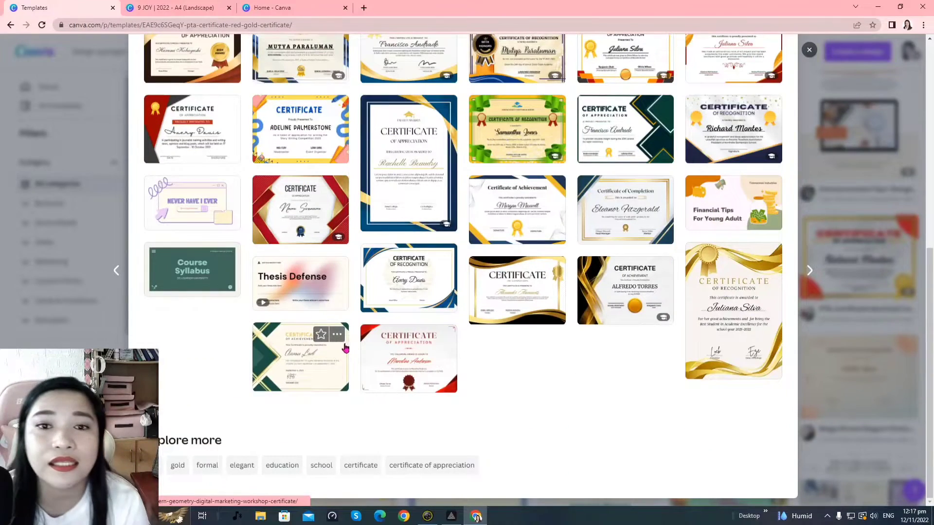
{"action": "scroll", "coordinate": [474, 357], "scroll_direction": "up", "scroll_amount": 3}
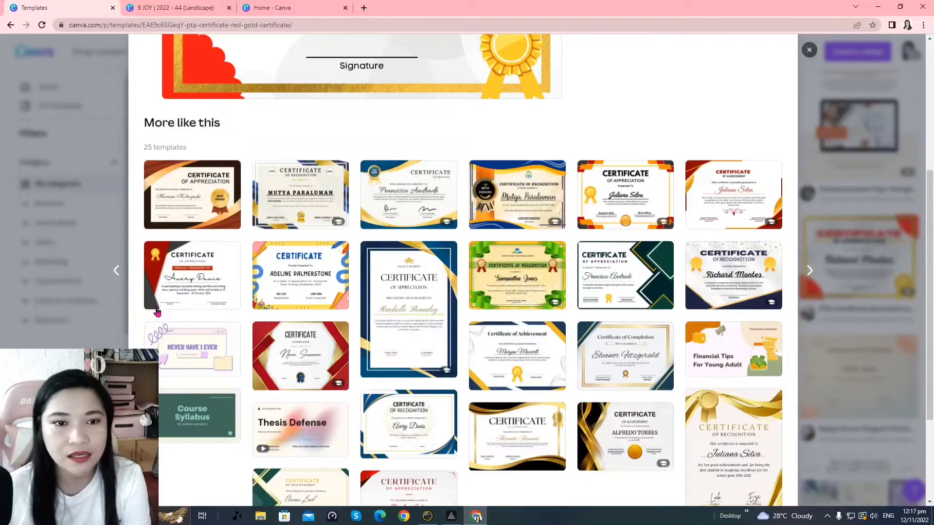
{"action": "scroll", "coordinate": [377, 292], "scroll_direction": "up", "scroll_amount": 5}
{"action": "scroll", "coordinate": [380, 354], "scroll_direction": "down", "scroll_amount": 5}
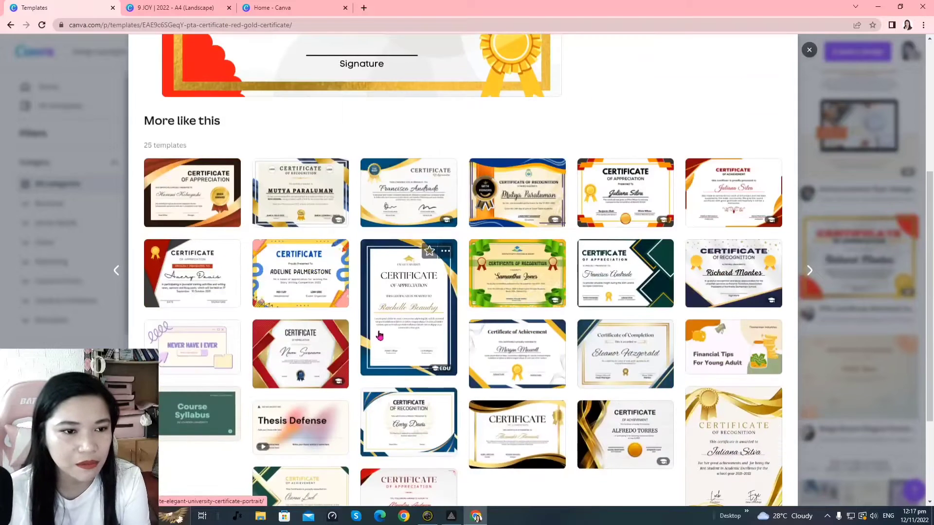
{"action": "left_click", "coordinate": [172, 275]}
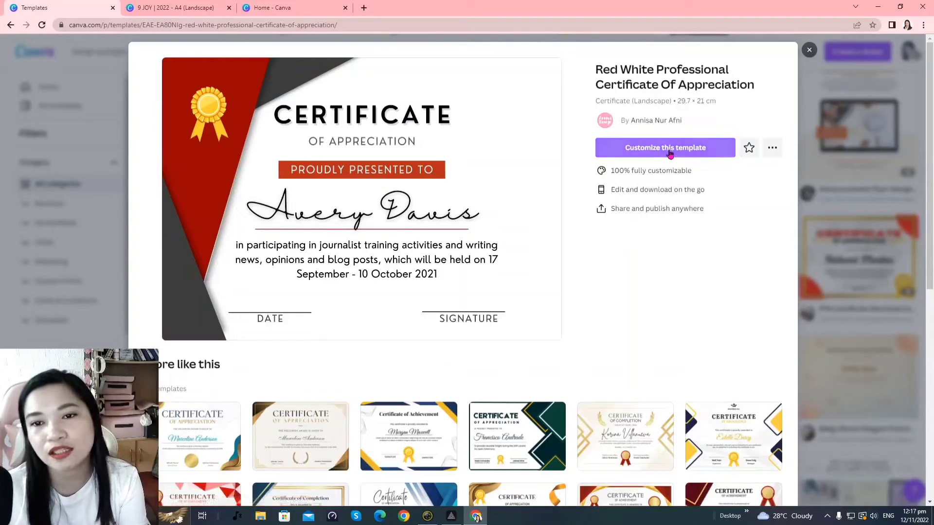
Customize the Red White Professional certificate template and show the Uploads panel
{"action": "left_click", "coordinate": [670, 149]}
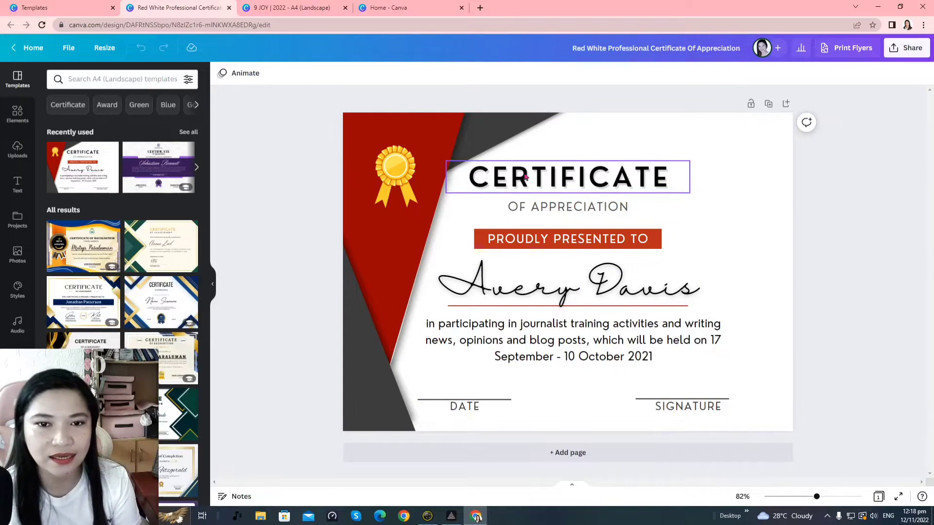
{"action": "left_click", "coordinate": [16, 150]}
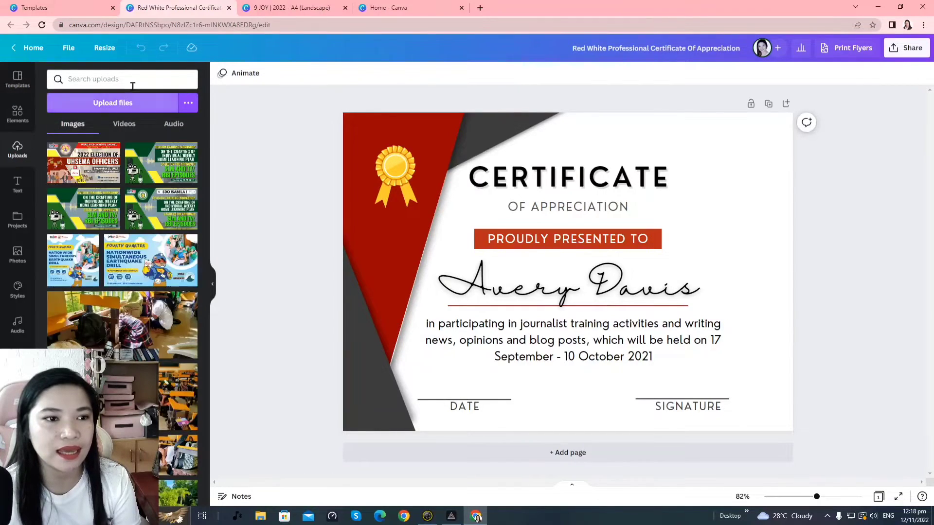
Upload UGAD LOGO.png from Downloads, located by searching 'logo' in the Open dialog
{"action": "left_click", "coordinate": [119, 103]}
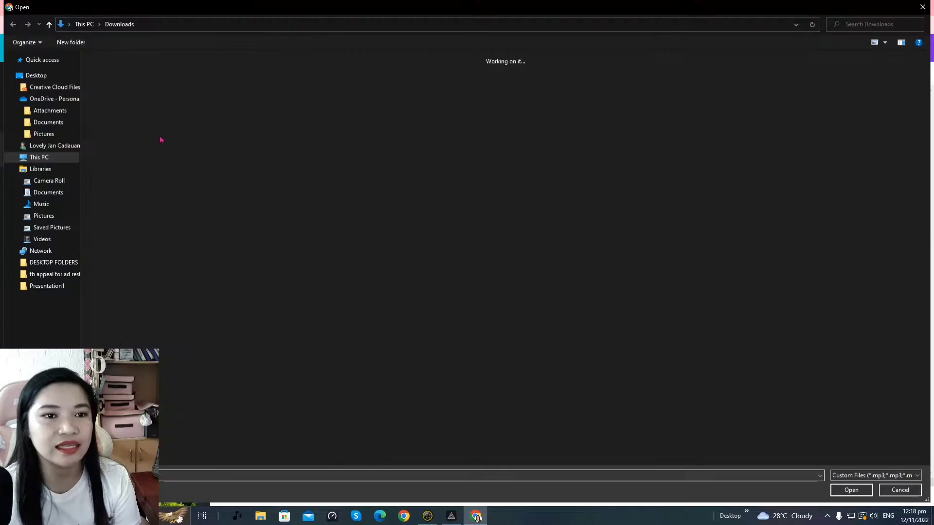
{"action": "scroll", "coordinate": [557, 291], "scroll_direction": "down", "scroll_amount": 20}
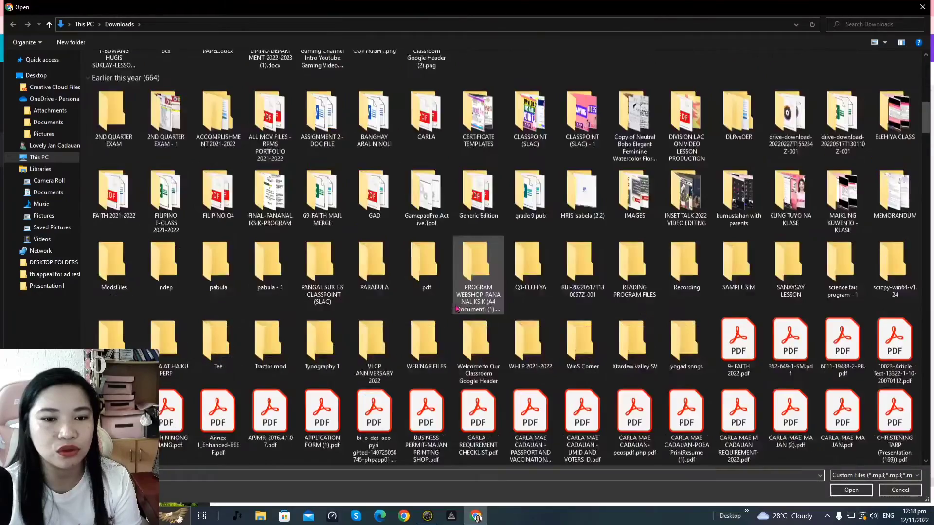
{"action": "scroll", "coordinate": [583, 333], "scroll_direction": "down", "scroll_amount": 20}
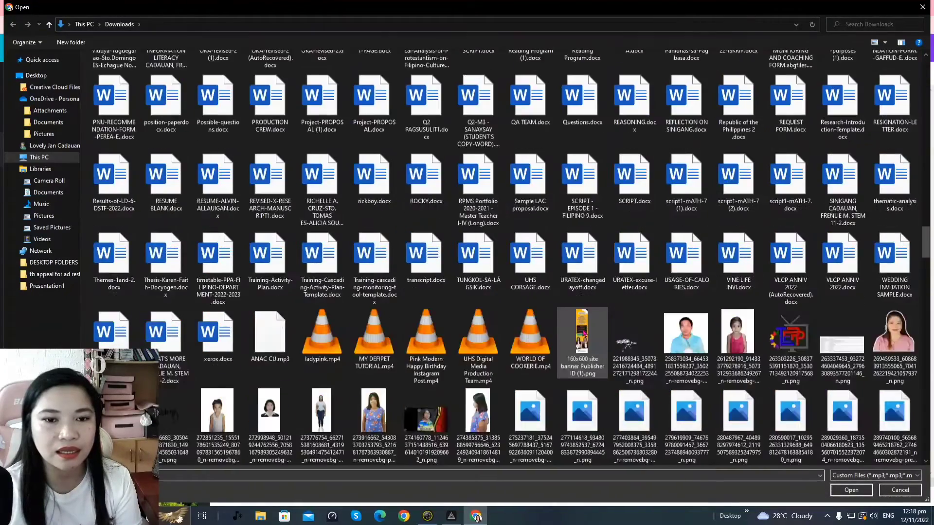
{"action": "scroll", "coordinate": [584, 333], "scroll_direction": "up", "scroll_amount": 20}
{"action": "scroll", "coordinate": [586, 331], "scroll_direction": "down", "scroll_amount": 15}
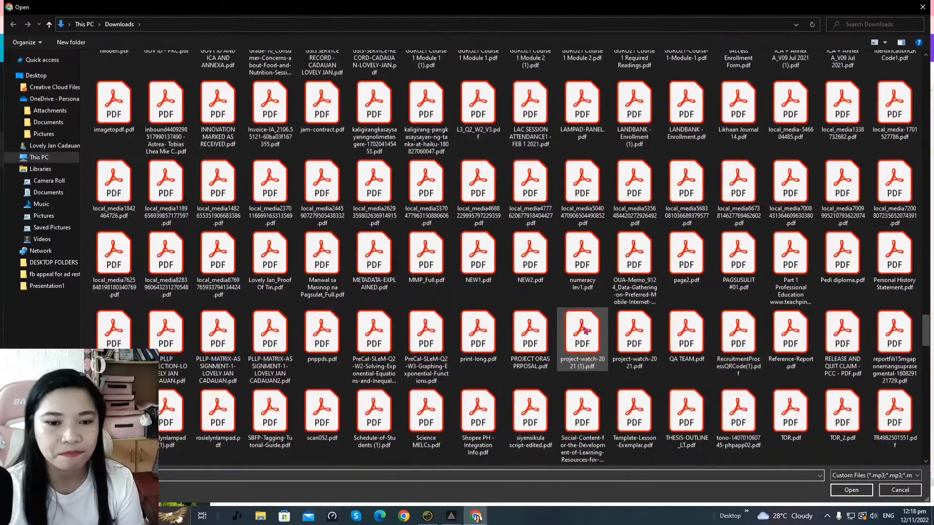
{"action": "scroll", "coordinate": [586, 331], "scroll_direction": "down", "scroll_amount": 5}
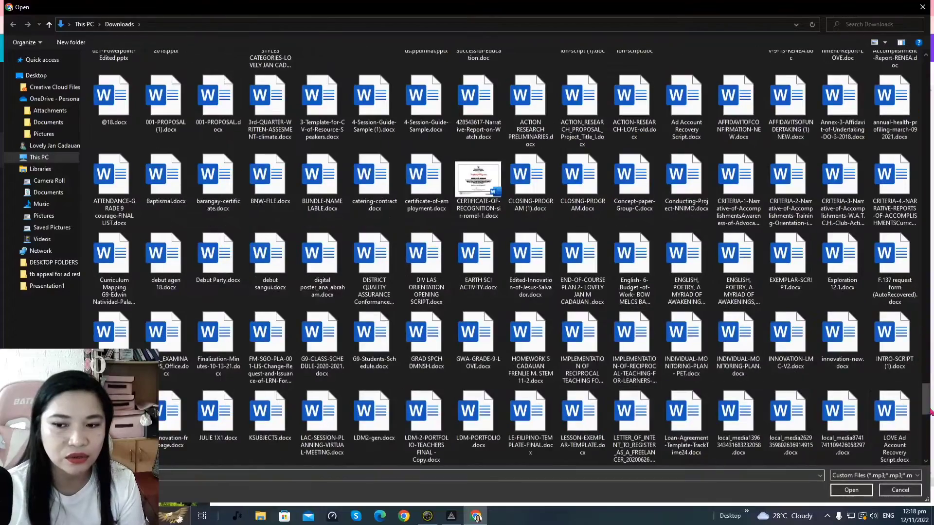
{"action": "mouse_move", "coordinate": [925, 401]}
{"action": "left_mouse_down"}
{"action": "mouse_move", "coordinate": [925, 73]}
{"action": "mouse_move", "coordinate": [926, 398]}
{"action": "left_mouse_up"}
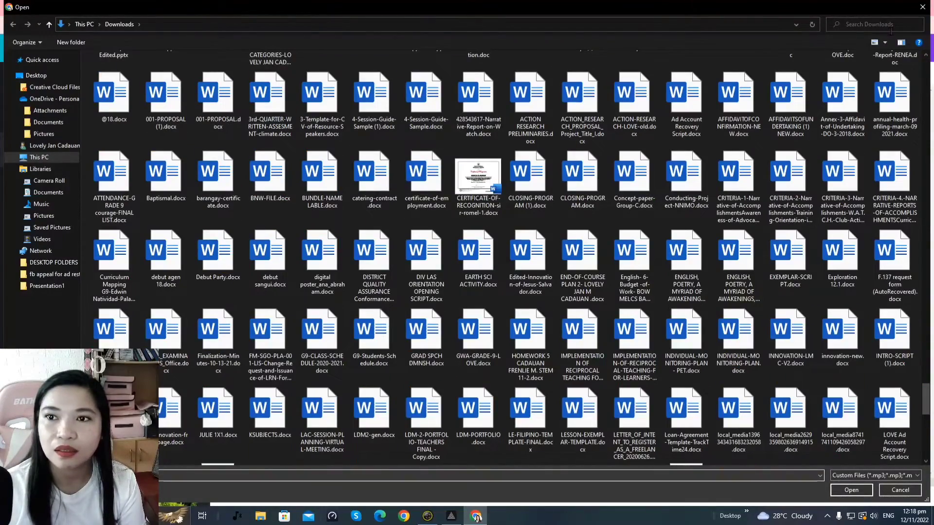
{"action": "left_click", "coordinate": [889, 25]}
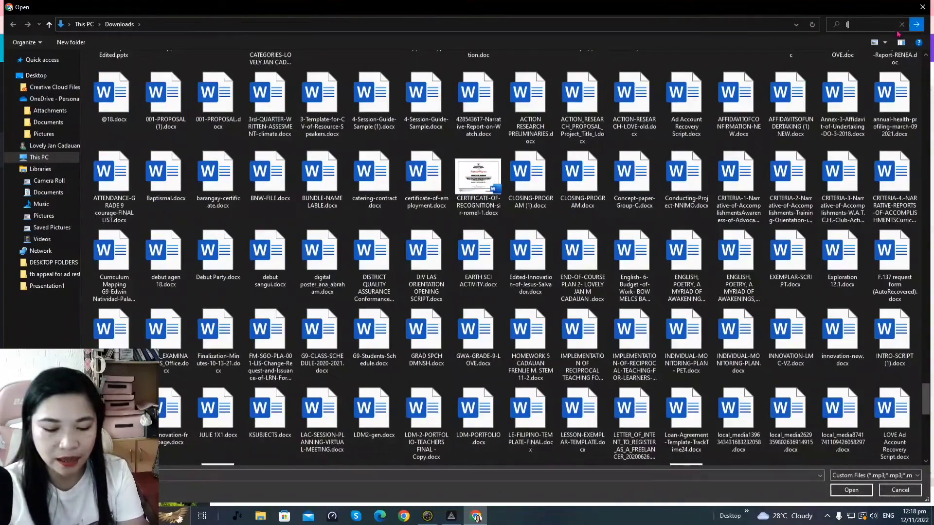
{"action": "type", "text": "logo"}
{"action": "key", "text": "Return"}
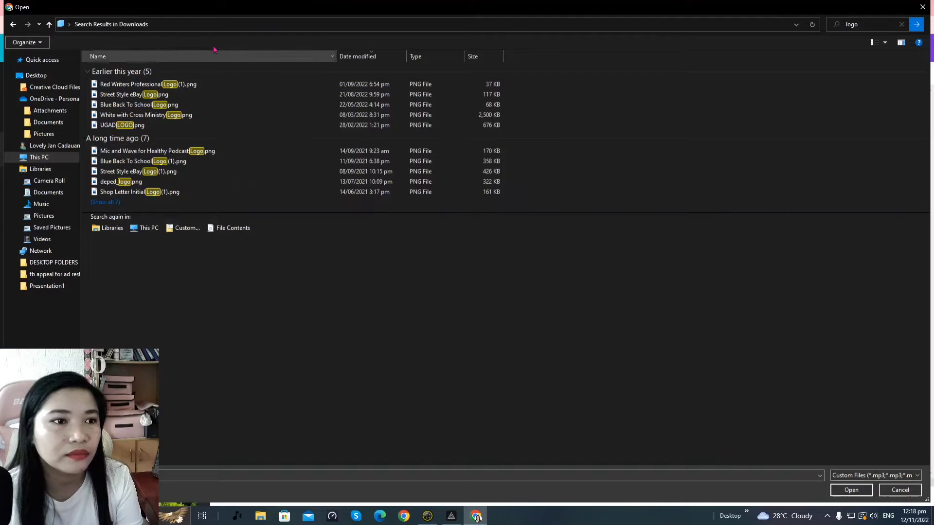
{"action": "left_click", "coordinate": [170, 126]}
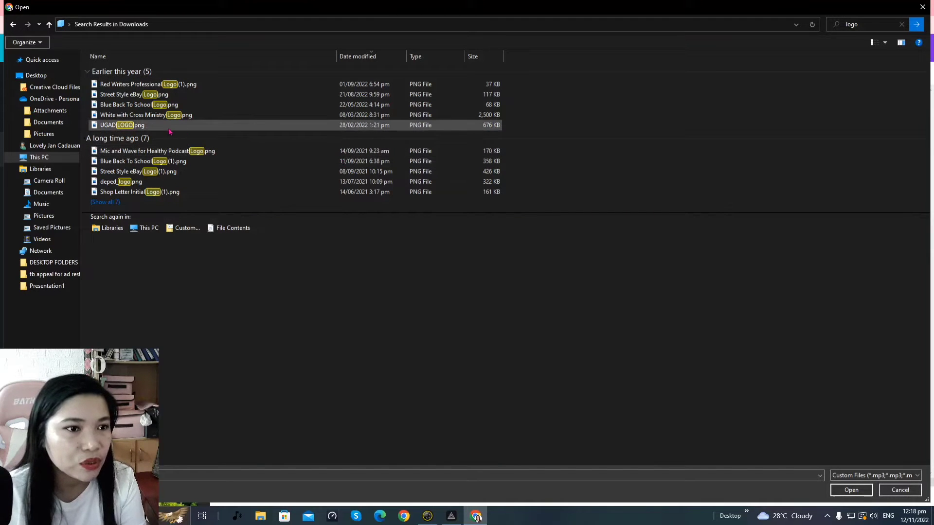
{"action": "left_click", "coordinate": [849, 487]}
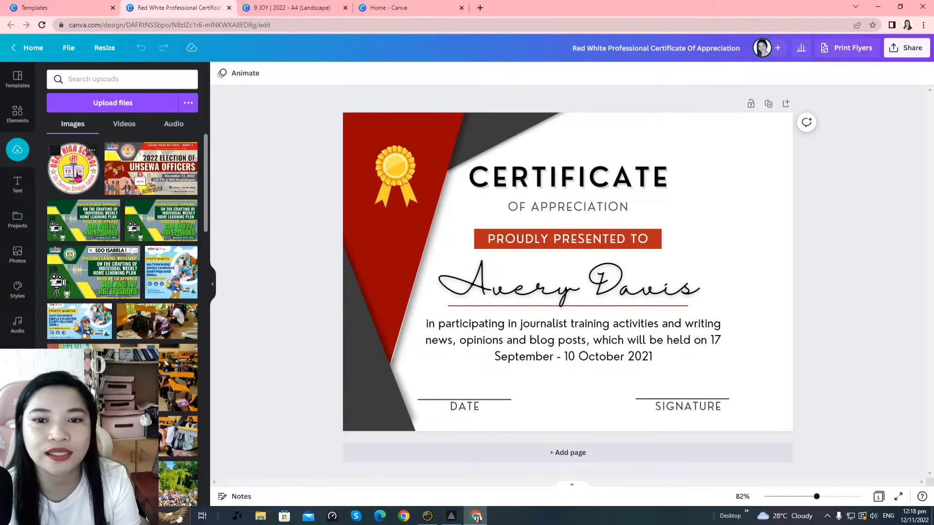
Add the uploaded UGAD logo, move it top-right and shrink it to about 2.8 × 2.8
{"action": "left_click", "coordinate": [78, 177]}
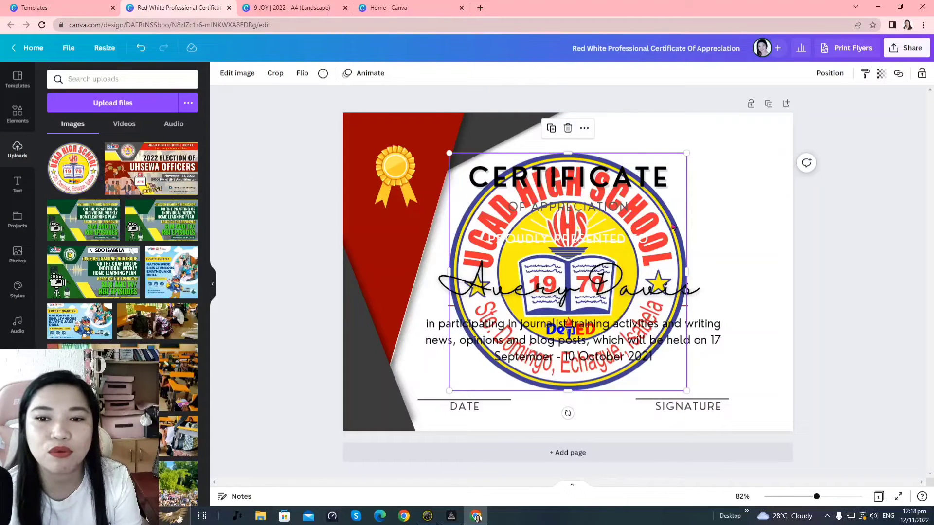
{"action": "left_click_drag", "start_coordinate": [673, 227], "coordinate": [777, 196]}
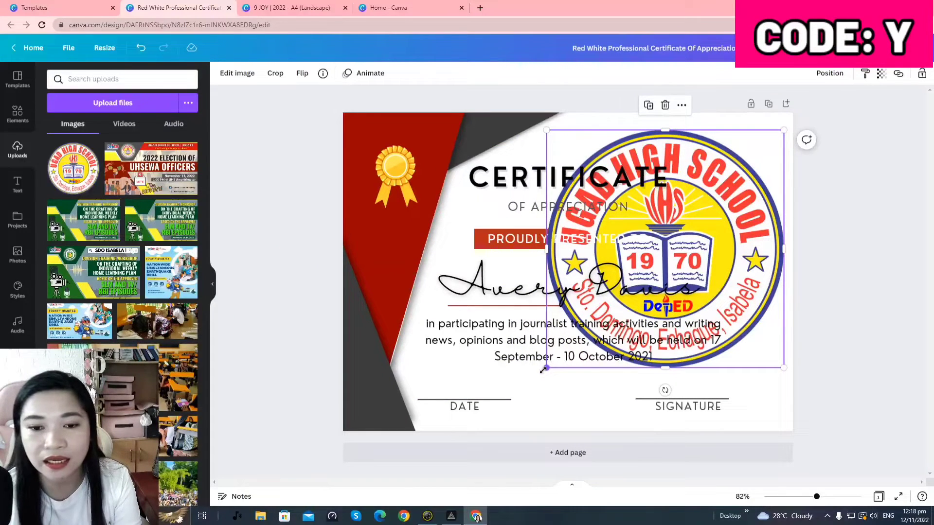
{"action": "left_click_drag", "start_coordinate": [544, 370], "coordinate": [744, 161]}
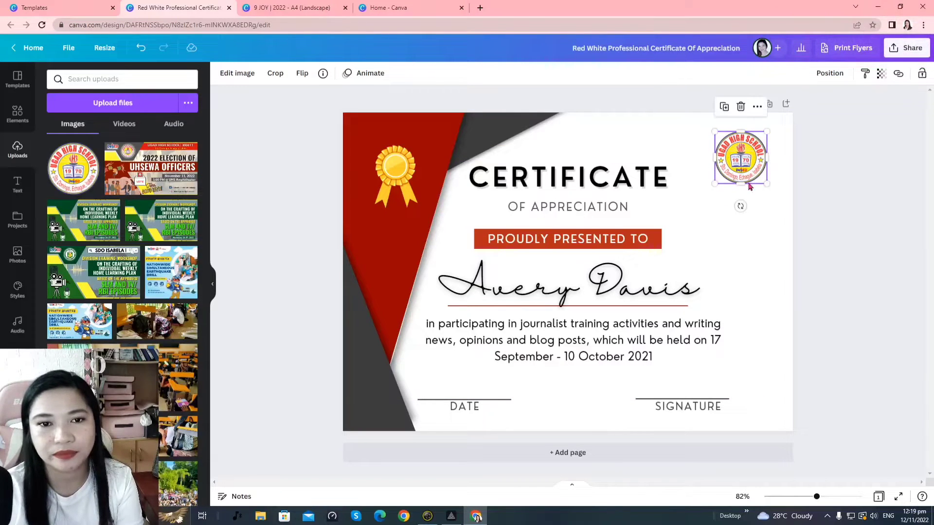
{"action": "left_click", "coordinate": [771, 231]}
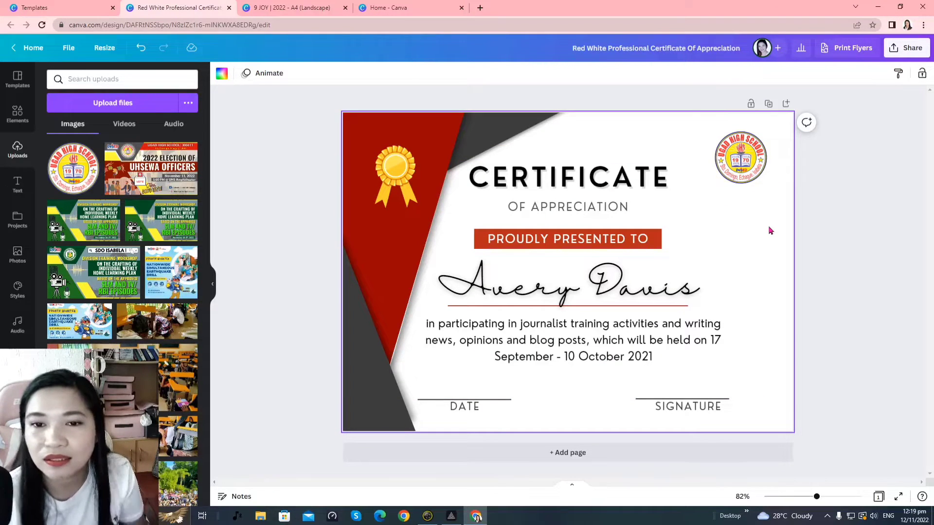
{"action": "left_click_drag", "start_coordinate": [753, 155], "coordinate": [757, 159]}
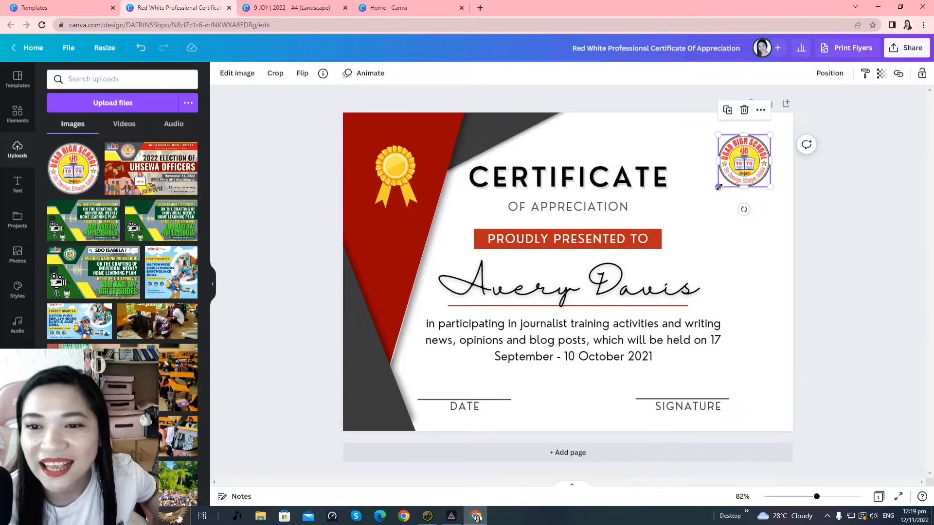
{"action": "left_click_drag", "start_coordinate": [719, 187], "coordinate": [714, 211]}
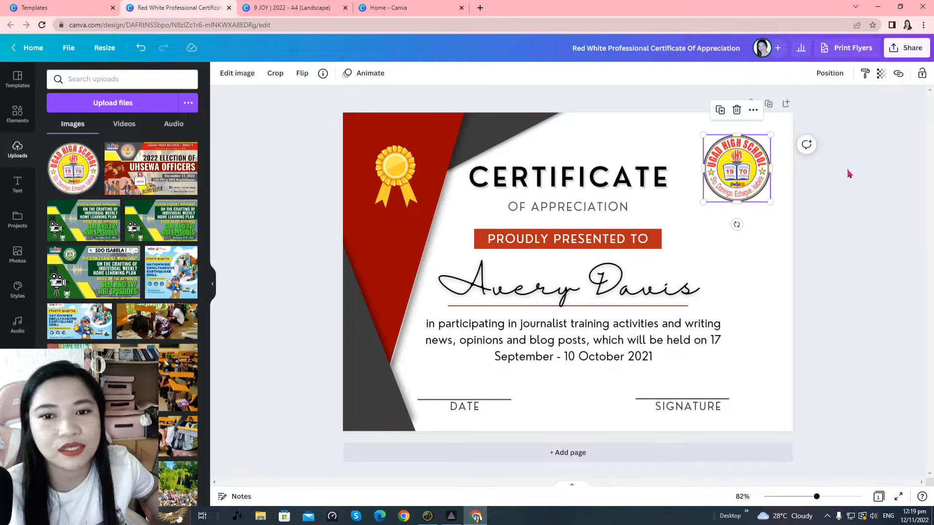
Deselect the logo and nudge the CERTIFICATE heading slightly right
{"action": "left_click", "coordinate": [847, 176]}
{"action": "left_click", "coordinate": [545, 173]}
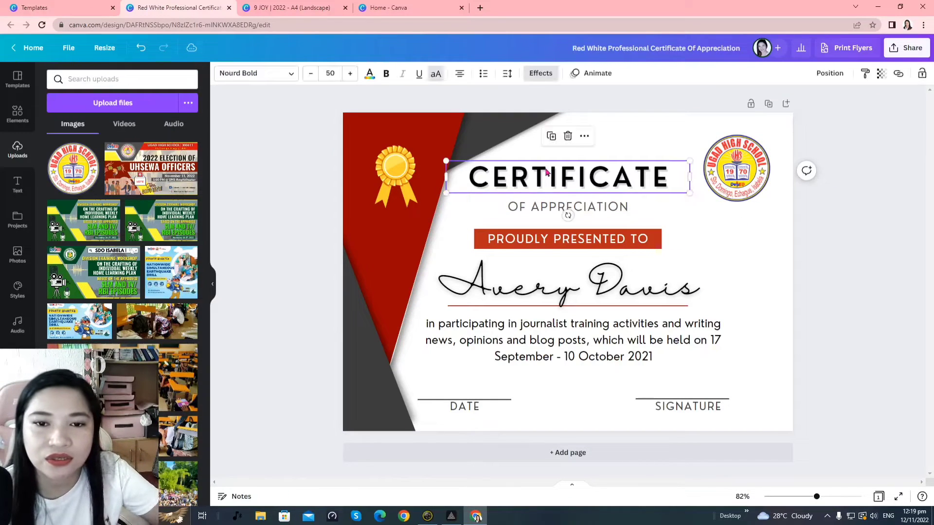
{"action": "left_click_drag", "start_coordinate": [573, 184], "coordinate": [625, 176]}
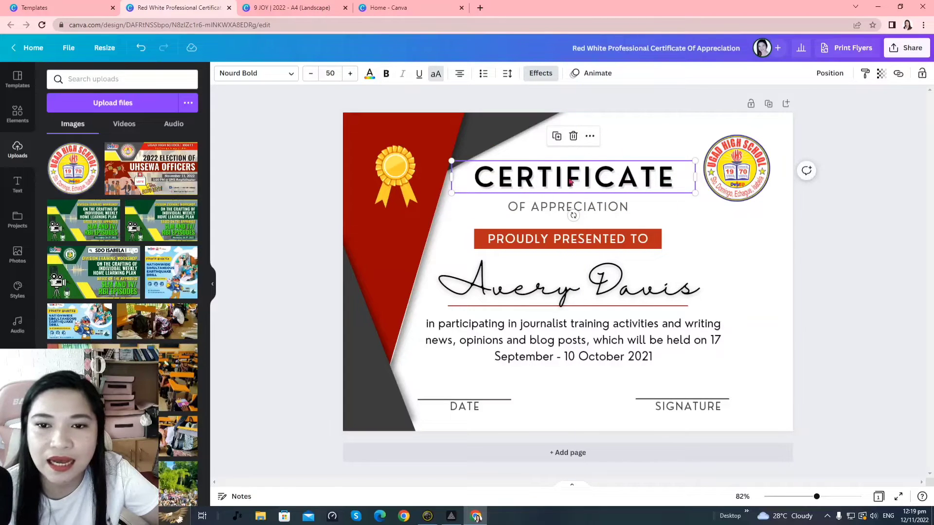
{"action": "left_click", "coordinate": [575, 207]}
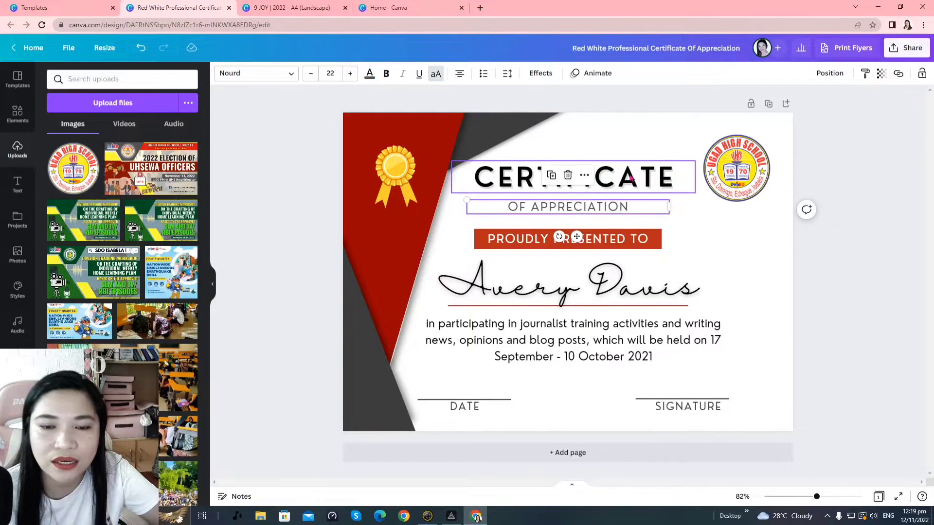
{"action": "left_click", "coordinate": [626, 189]}
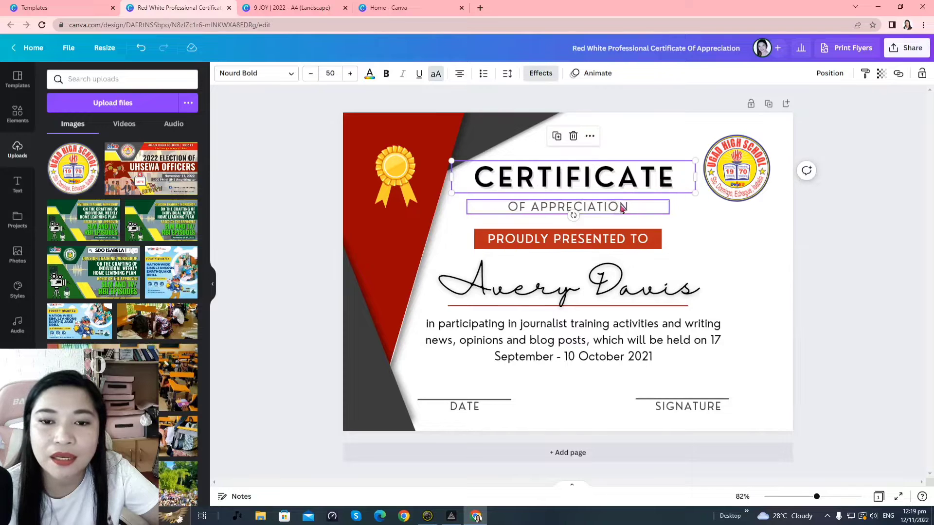
{"action": "left_click", "coordinate": [703, 217]}
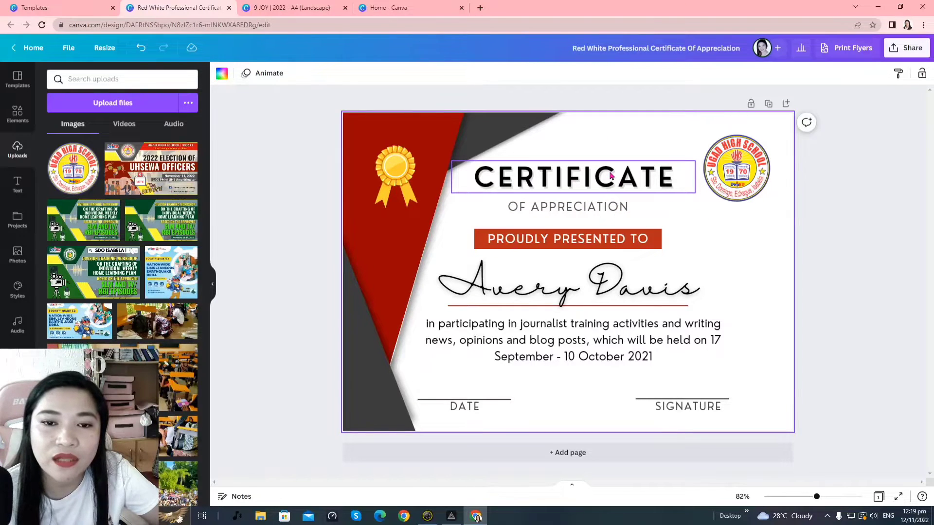
Select CERTIFICATE, OF APPRECIATION and PROUDLY PRESENTED TO together and move them lower
{"action": "left_click", "coordinate": [611, 176]}
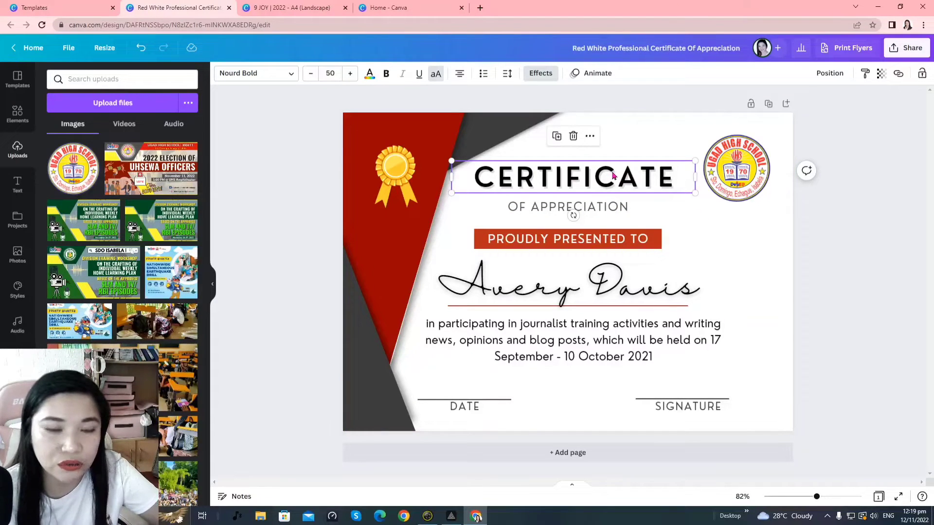
{"action": "left_click", "coordinate": [613, 208], "text": "shift"}
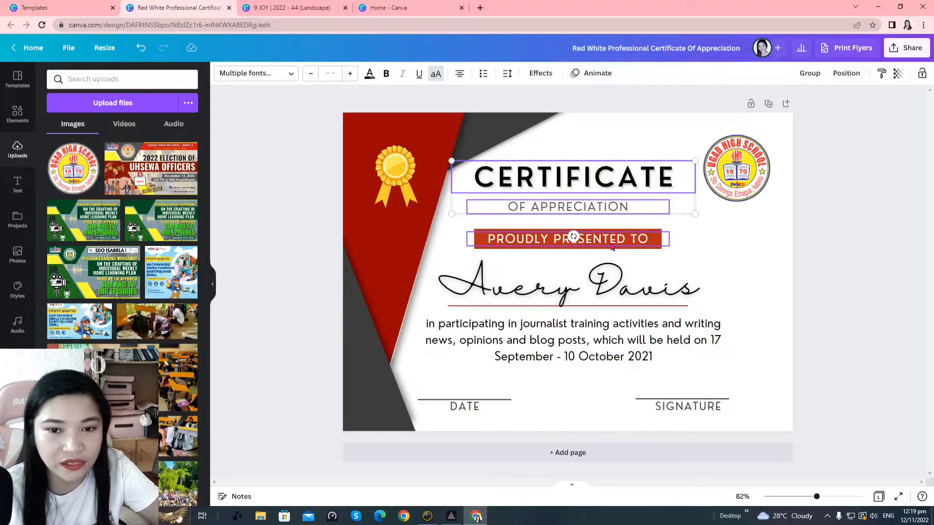
{"action": "left_click", "coordinate": [638, 241], "text": "shift"}
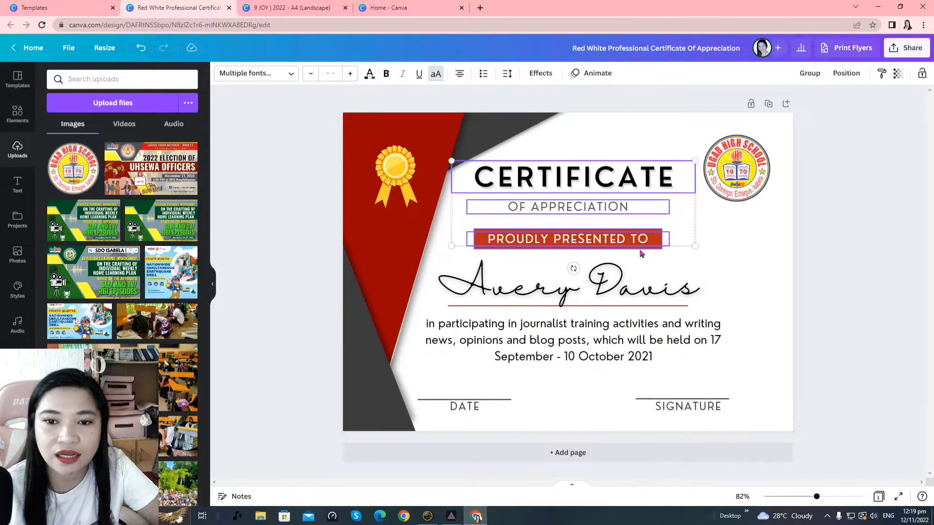
{"action": "left_click_drag", "start_coordinate": [635, 187], "coordinate": [637, 189]}
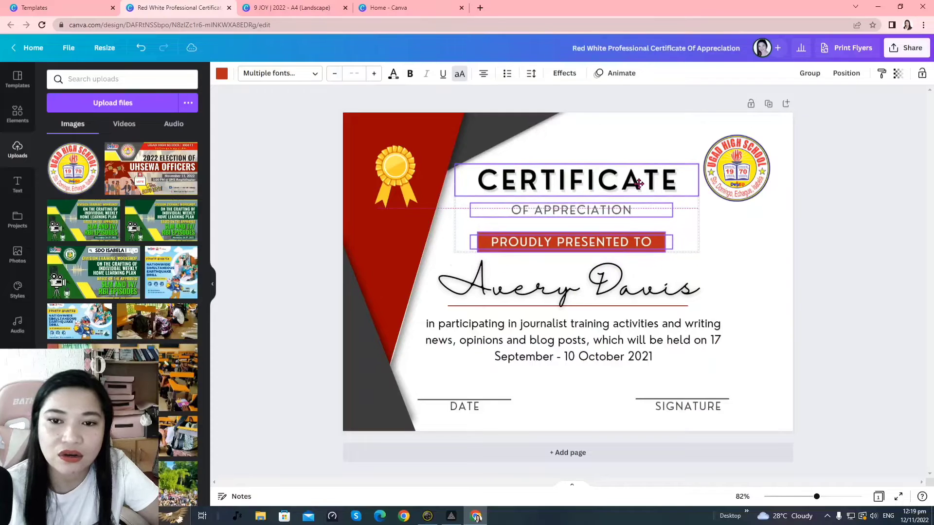
{"action": "left_click", "coordinate": [755, 245]}
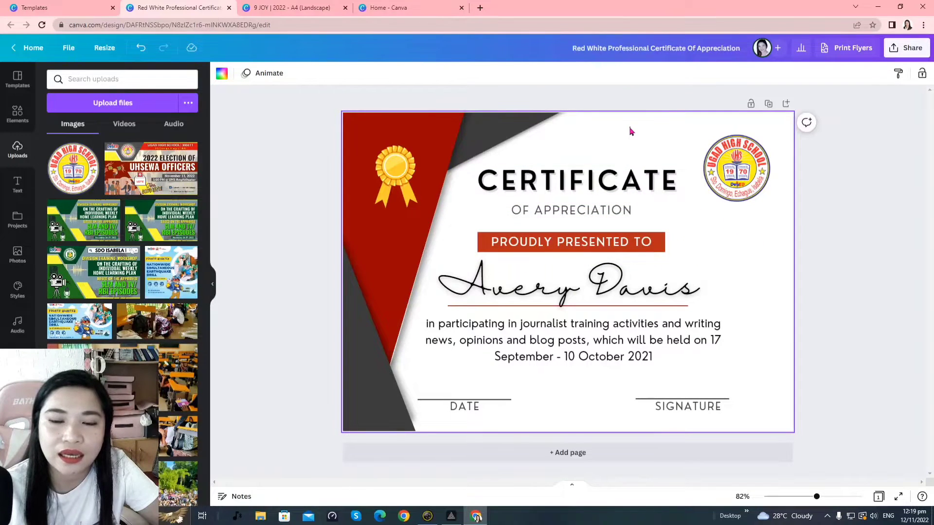
{"action": "left_click_drag", "start_coordinate": [630, 129], "coordinate": [611, 261]}
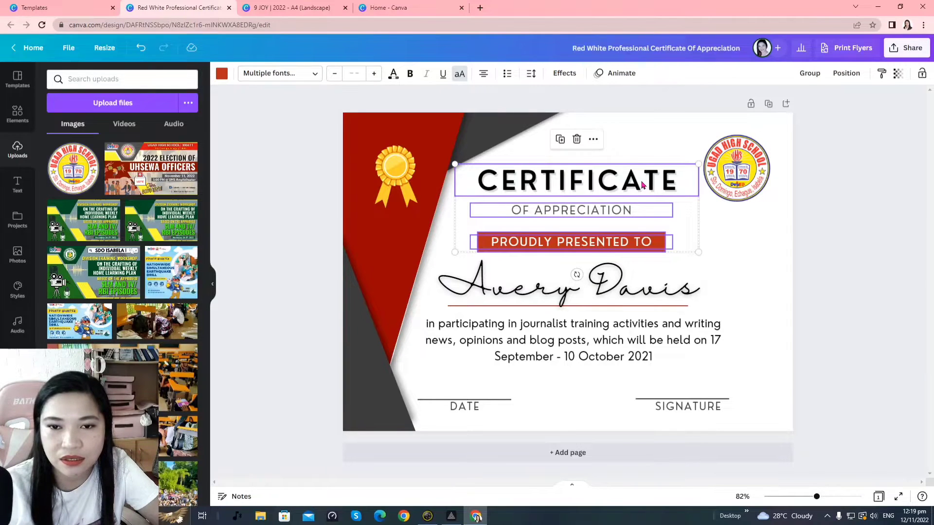
{"action": "mouse_move", "coordinate": [642, 184]}
{"action": "left_mouse_down"}
{"action": "mouse_move", "coordinate": [652, 225]}
{"action": "mouse_move", "coordinate": [636, 210]}
{"action": "mouse_move", "coordinate": [638, 179]}
{"action": "mouse_move", "coordinate": [646, 209]}
{"action": "mouse_move", "coordinate": [642, 184]}
{"action": "mouse_move", "coordinate": [636, 192]}
{"action": "left_mouse_up"}
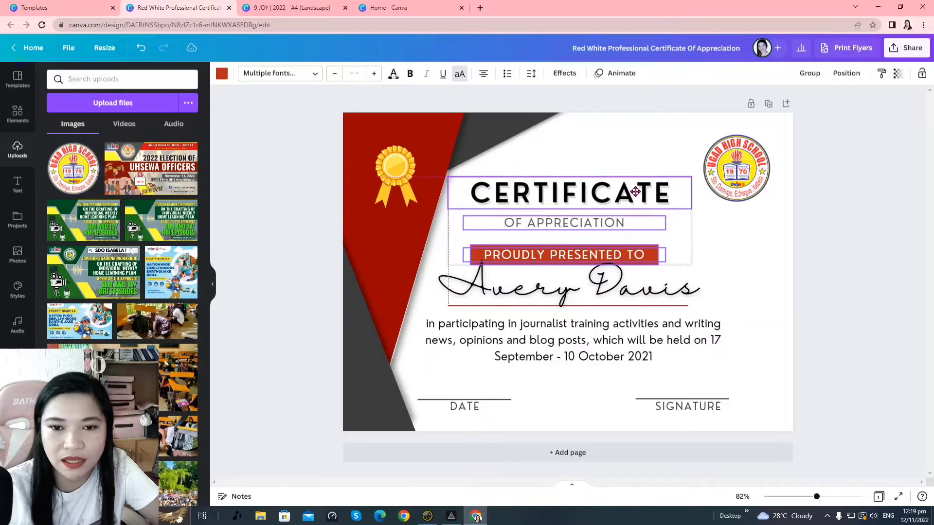
{"action": "key", "text": "Escape"}
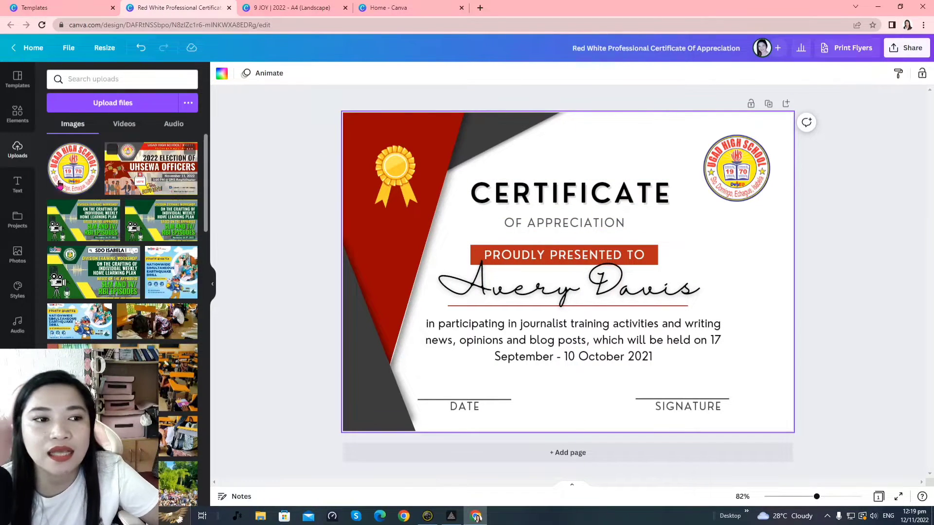
Show the Text panel and scroll through its heading presets and font combinations
{"action": "left_click", "coordinate": [17, 189]}
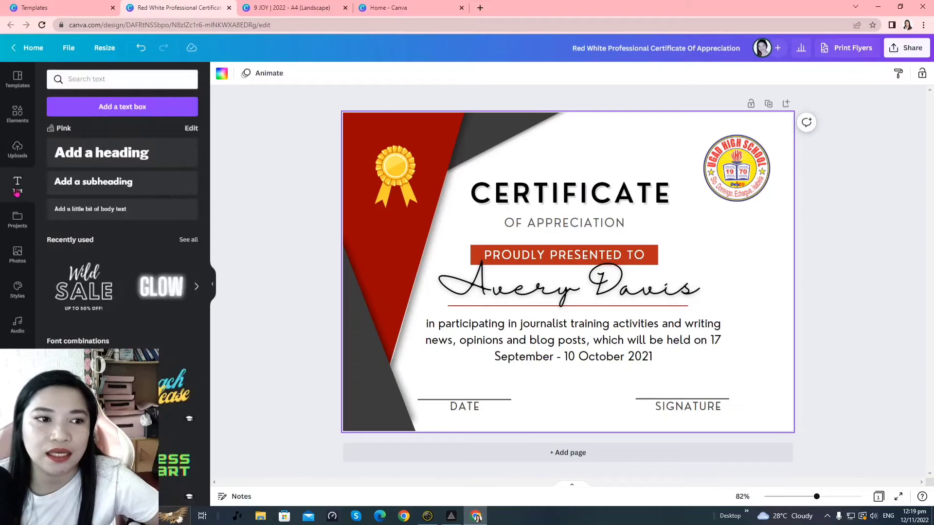
{"action": "scroll", "coordinate": [119, 157], "scroll_direction": "down", "scroll_amount": 10}
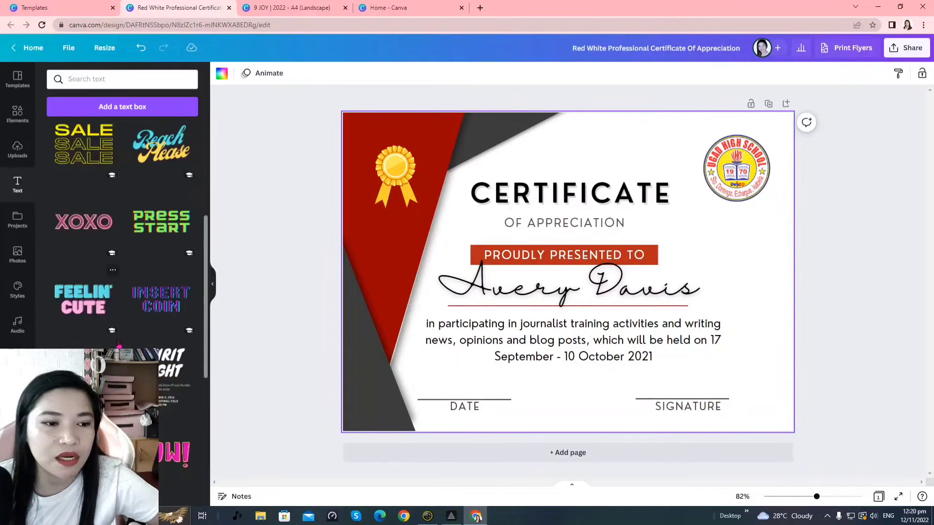
{"action": "scroll", "coordinate": [121, 233], "scroll_direction": "down", "scroll_amount": 12}
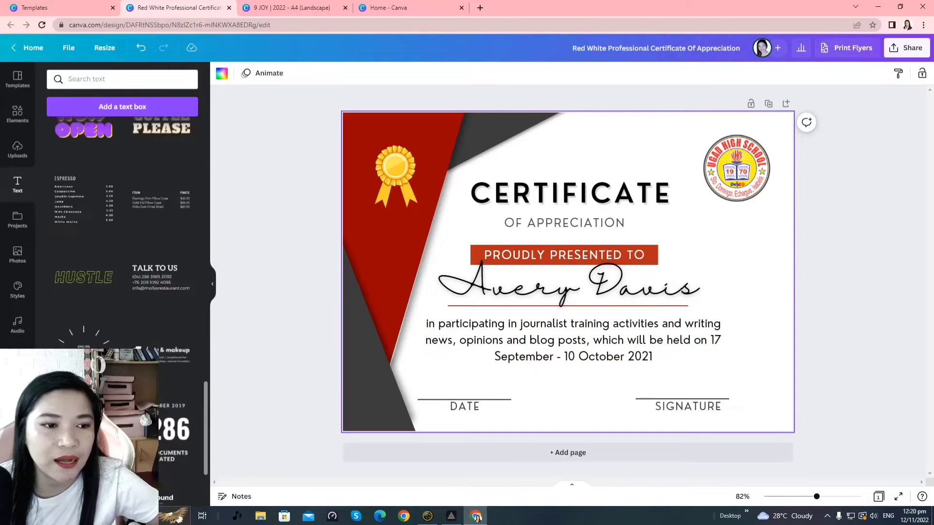
{"action": "scroll", "coordinate": [96, 319], "scroll_direction": "down", "scroll_amount": 12}
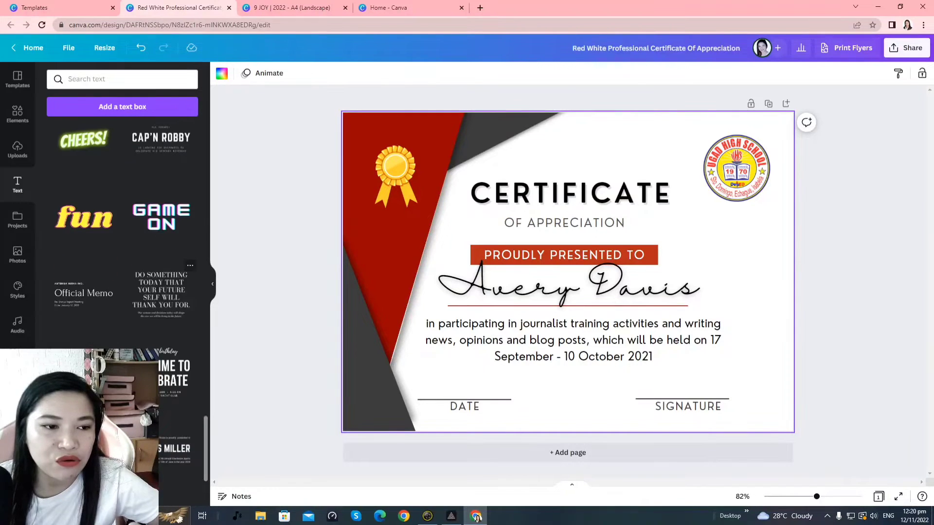
{"action": "scroll", "coordinate": [173, 223], "scroll_direction": "down", "scroll_amount": 10}
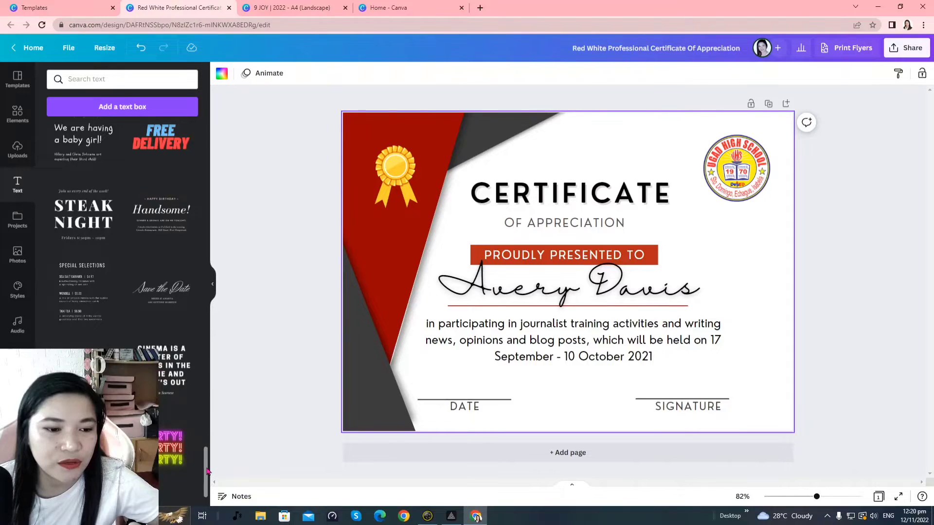
{"action": "left_click_drag", "start_coordinate": [206, 471], "coordinate": [227, 105]}
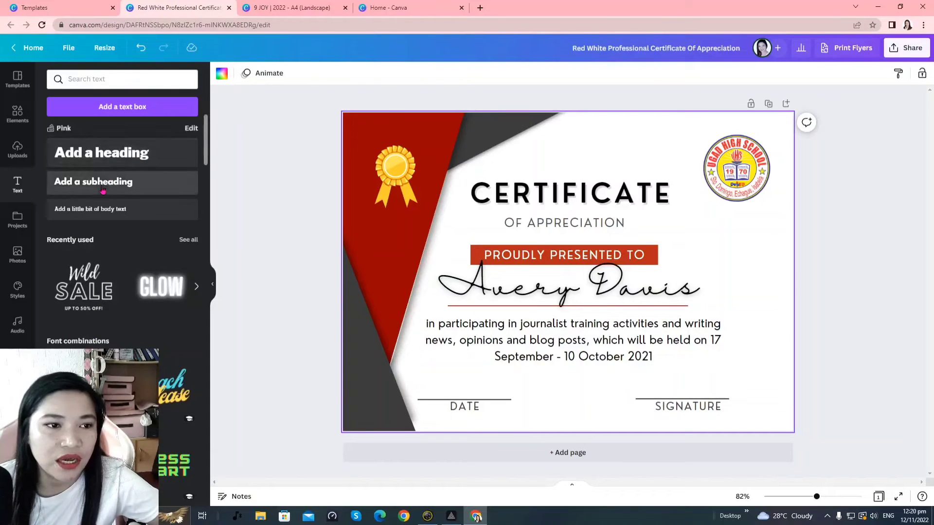
Add a subheading near the top of the certificate reading 'UGAD HIGH SCHOOL'
{"action": "left_click", "coordinate": [140, 189]}
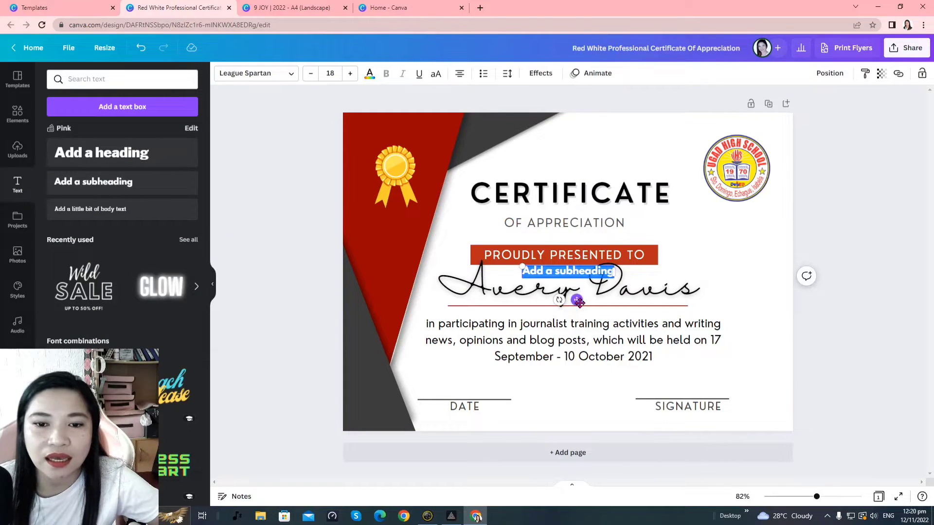
{"action": "left_click_drag", "start_coordinate": [578, 303], "coordinate": [596, 178]}
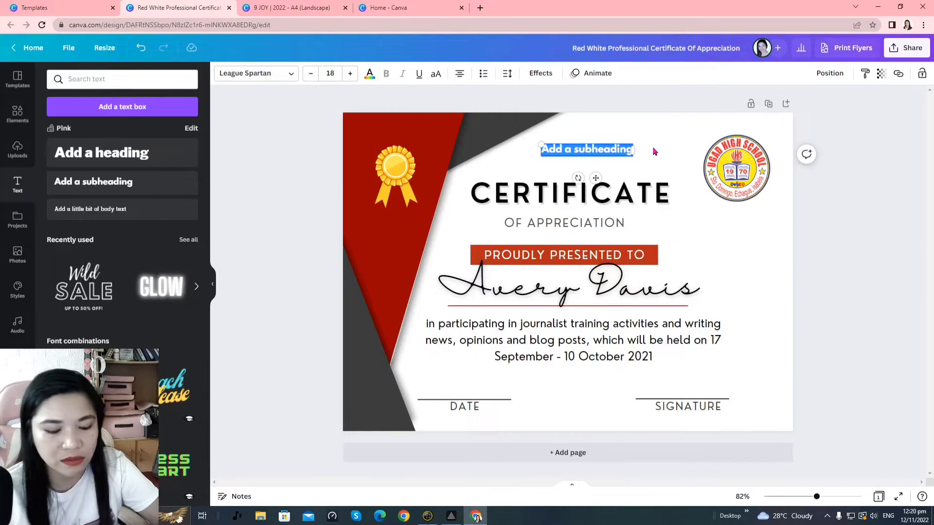
{"action": "type", "text": "u"}
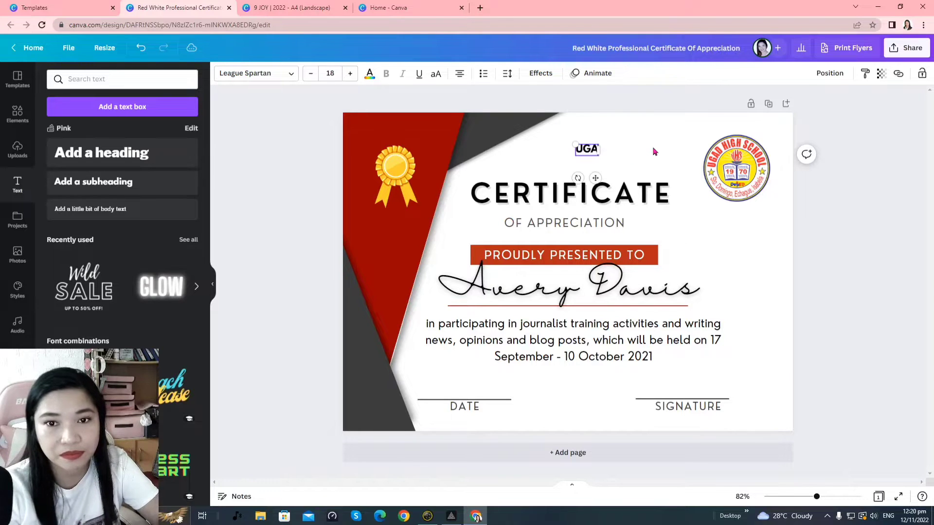
{"action": "type", "text": "GAD HIGH"}
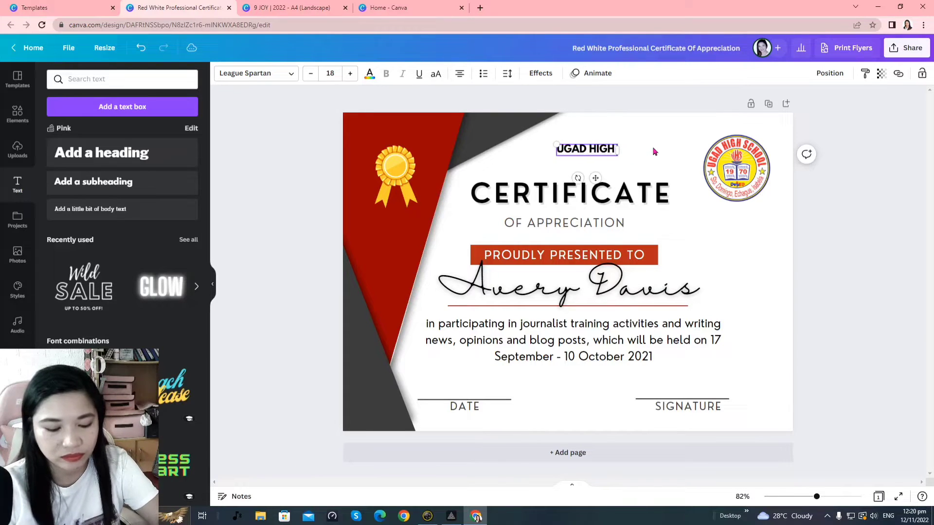
{"action": "type", "text": " SCHOOL"}
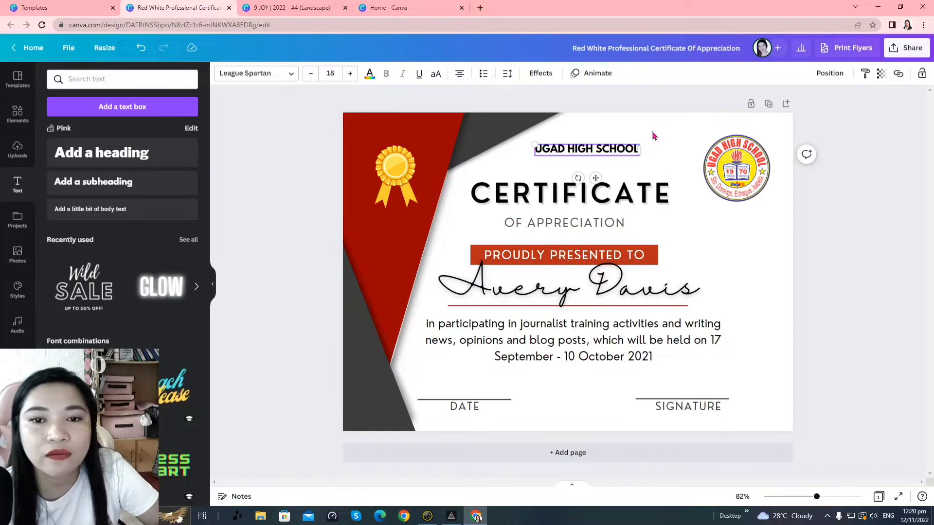
{"action": "left_click", "coordinate": [654, 136]}
{"action": "left_click", "coordinate": [607, 156]}
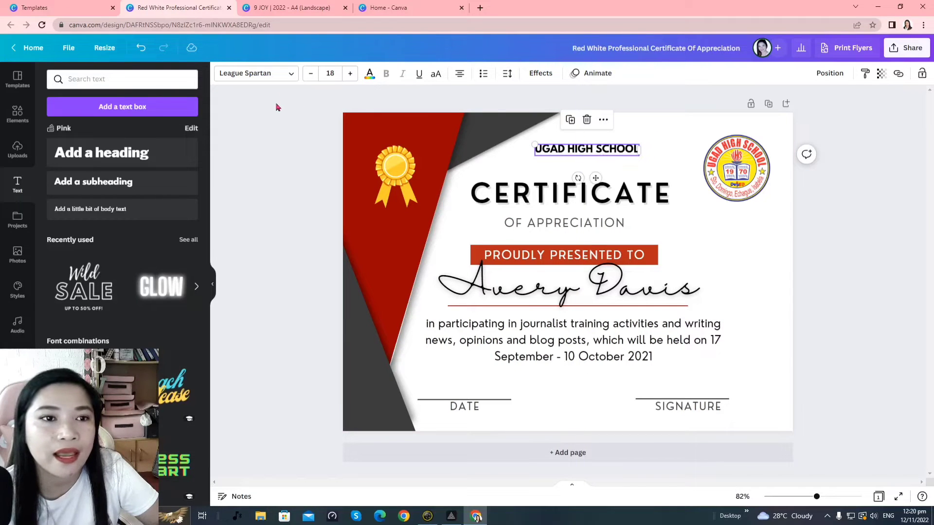
Set the school name in Lato Bold and make it bold
{"action": "left_click", "coordinate": [248, 73]}
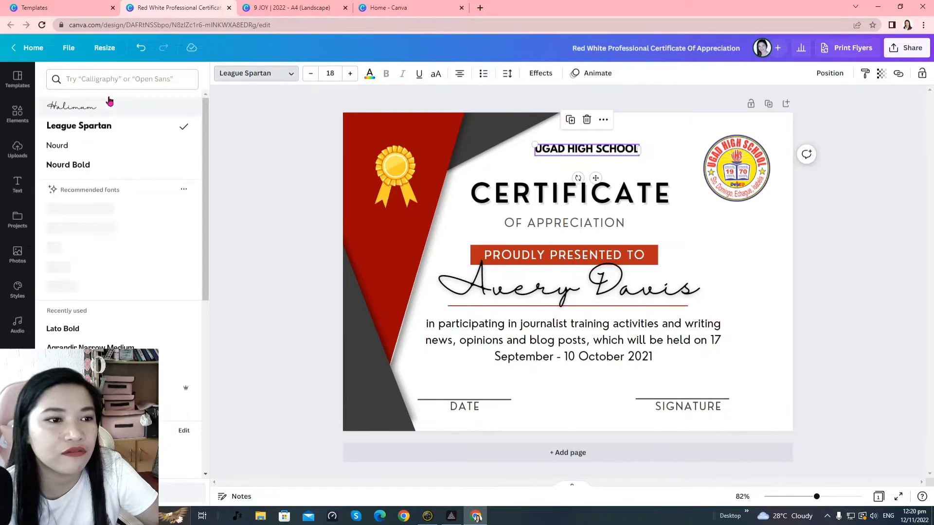
{"action": "left_click", "coordinate": [117, 79]}
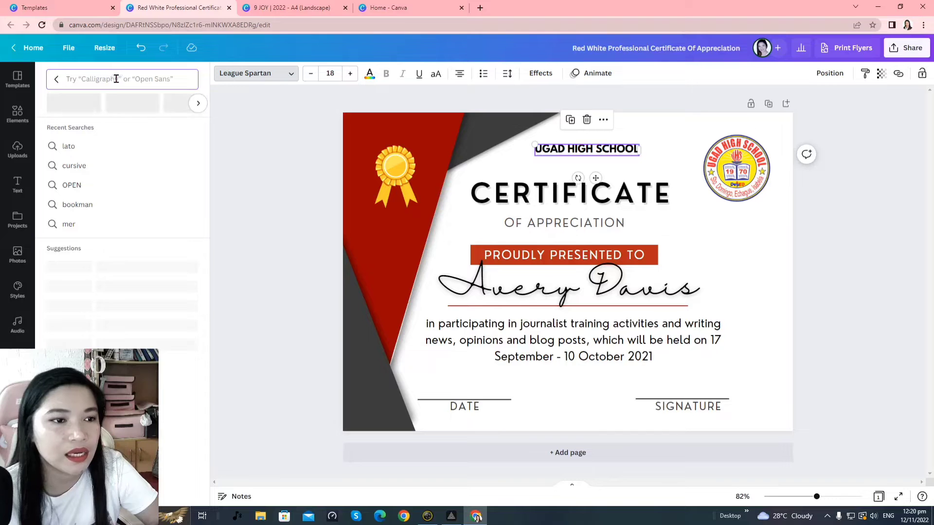
{"action": "left_click", "coordinate": [142, 154]}
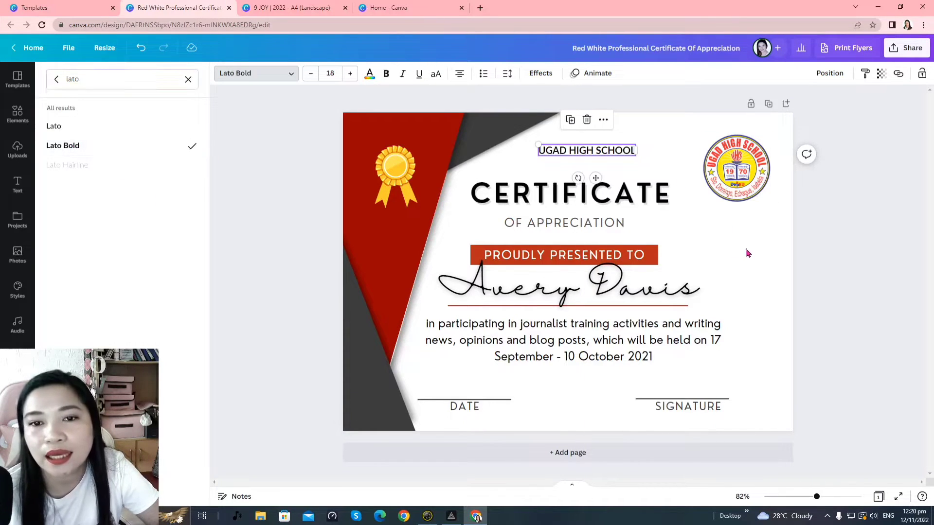
{"action": "key", "text": "Escape"}
{"action": "left_click", "coordinate": [385, 74]}
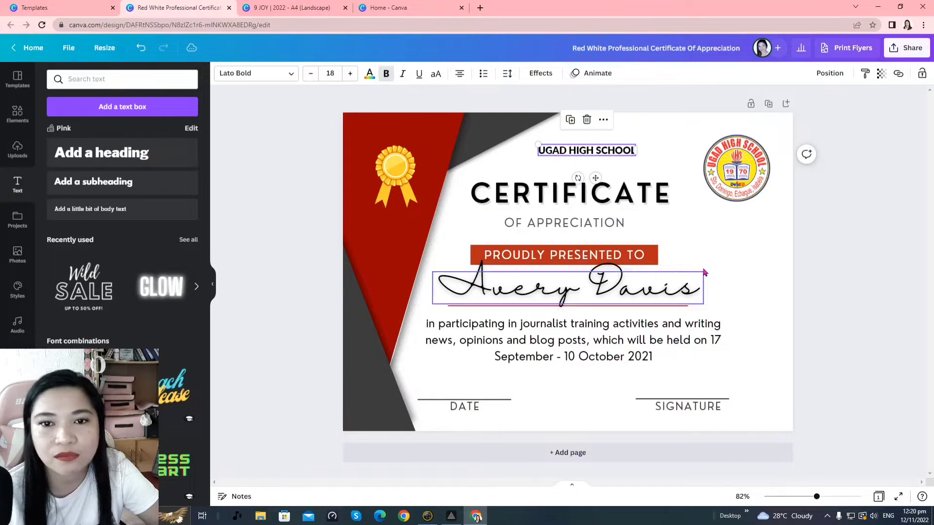
Enlarge the school name to size 27.2 and position it beside the raised school logo
{"action": "left_click", "coordinate": [714, 279]}
{"action": "left_click_drag", "start_coordinate": [591, 150], "coordinate": [660, 151]}
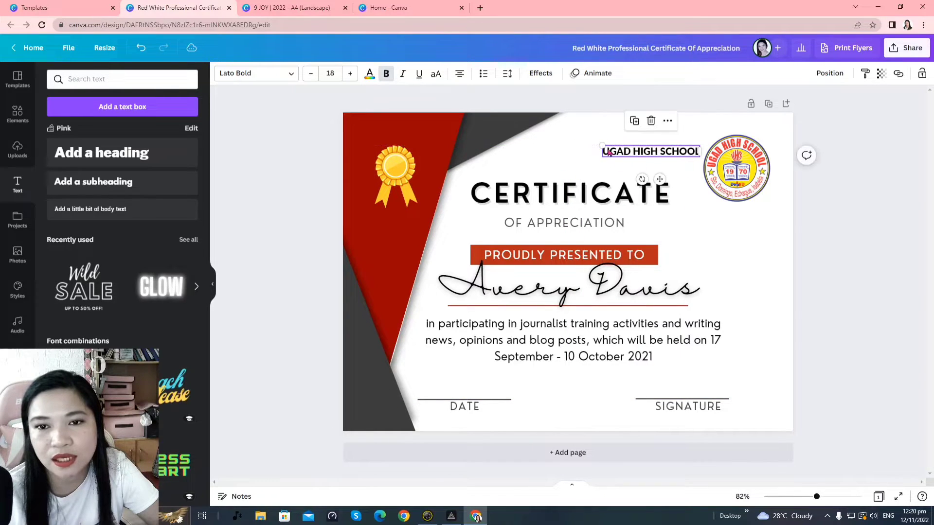
{"action": "left_click_drag", "start_coordinate": [602, 144], "coordinate": [551, 140]}
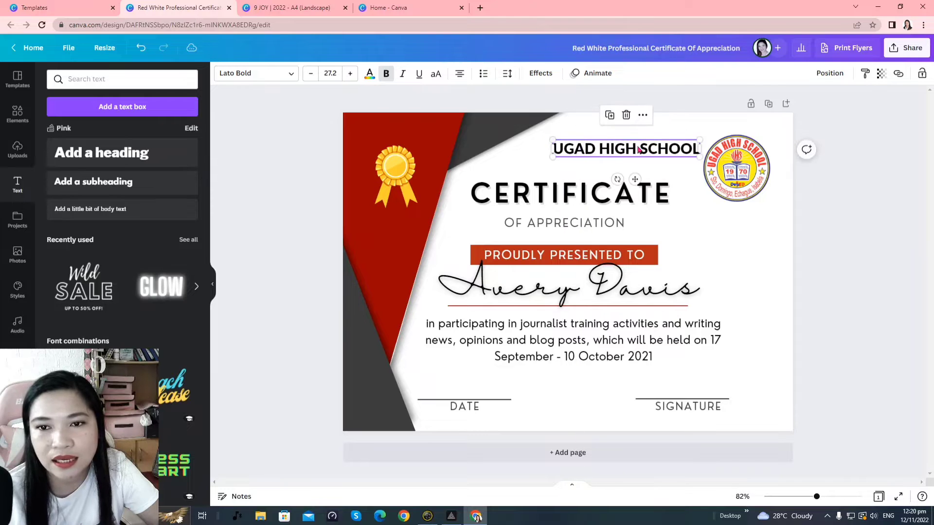
{"action": "left_click_drag", "start_coordinate": [640, 151], "coordinate": [644, 146]}
{"action": "left_click_drag", "start_coordinate": [705, 200], "coordinate": [715, 184]}
{"action": "left_click", "coordinate": [681, 171]}
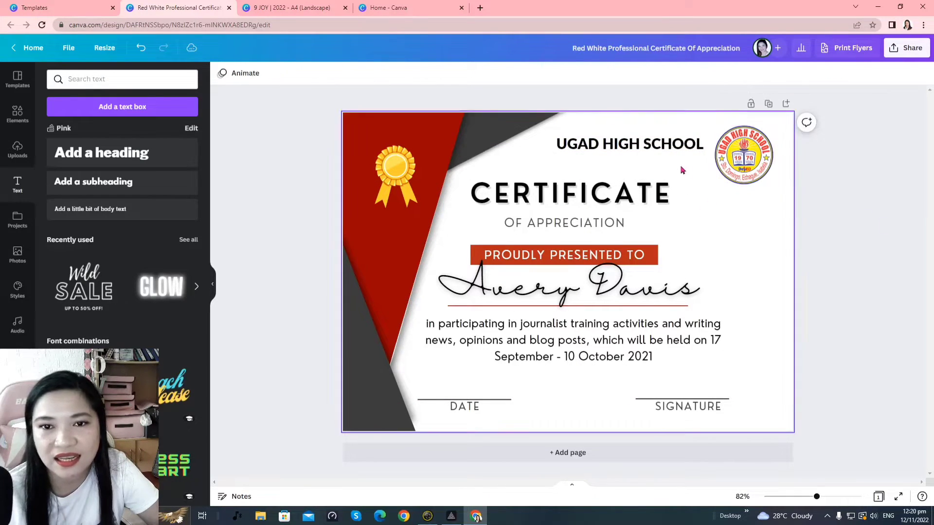
{"action": "left_click", "coordinate": [653, 153]}
Place a new subheading placeholder just below the school name
{"action": "key", "text": "Escape"}
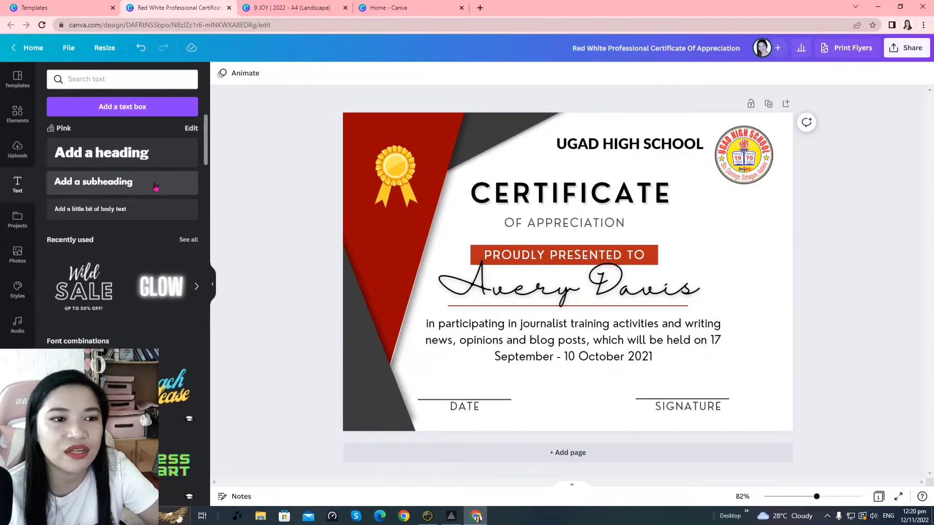
{"action": "left_click", "coordinate": [155, 187]}
{"action": "left_click_drag", "start_coordinate": [548, 265], "coordinate": [632, 154]}
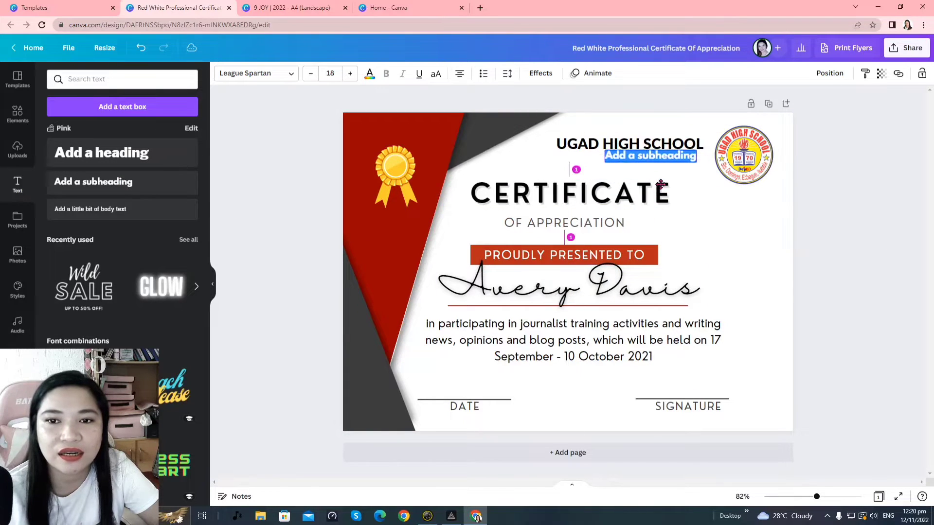
{"action": "left_click_drag", "start_coordinate": [663, 189], "coordinate": [668, 186]}
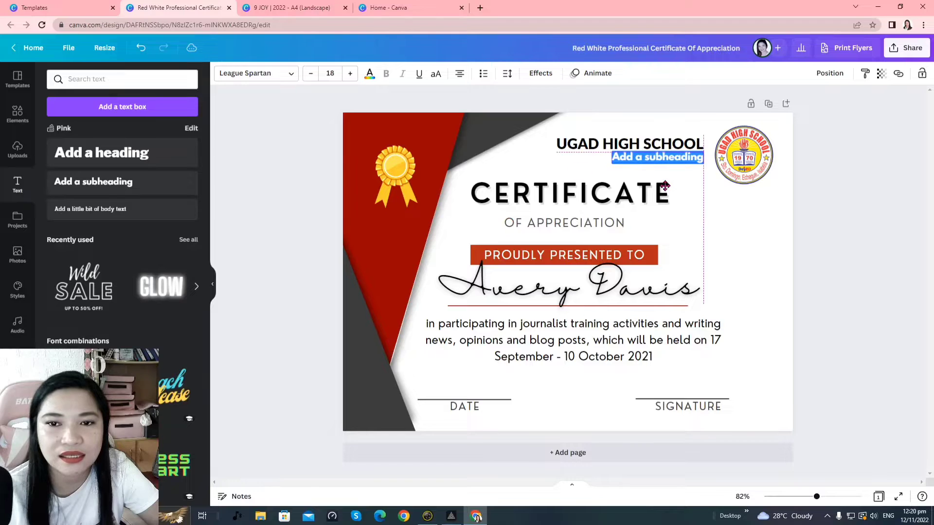
Append ' | 300611' to the school heading, then shift and shrink it to about 23.7
{"action": "left_click", "coordinate": [561, 152]}
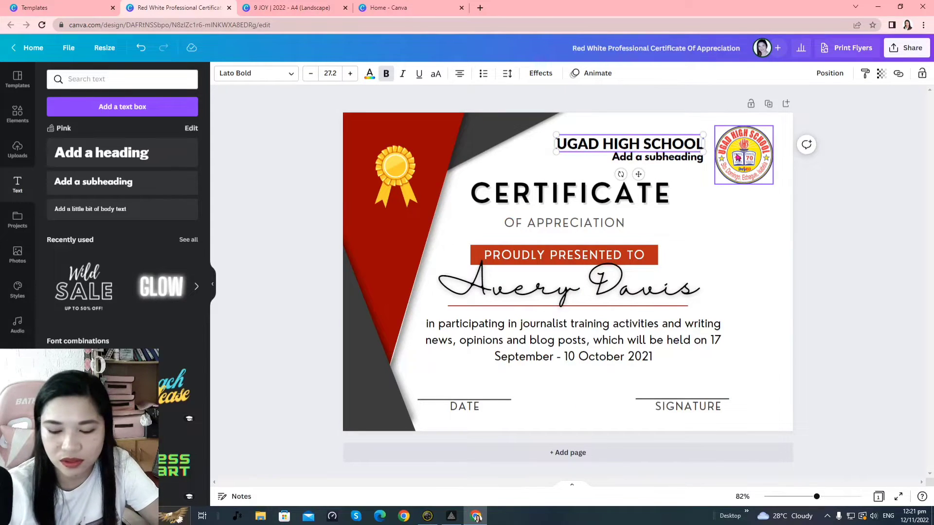
{"action": "type", "text": "| 3"}
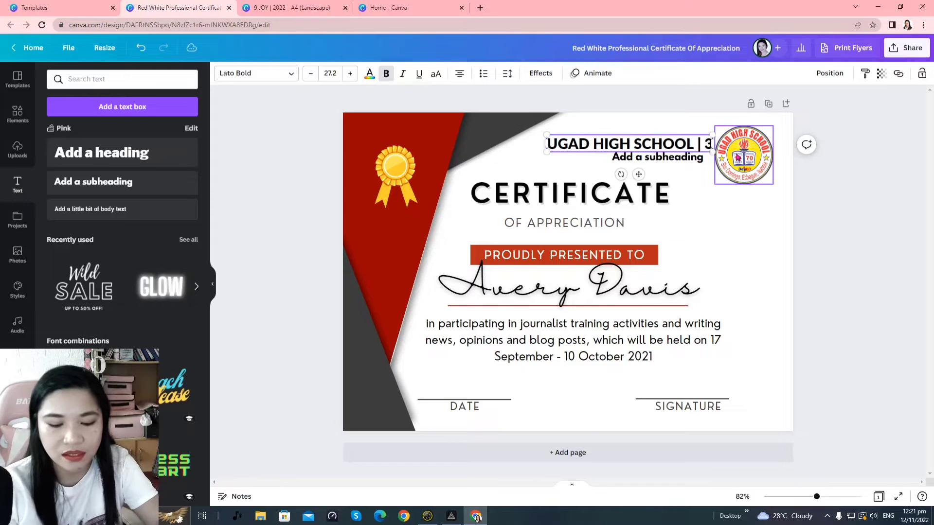
{"action": "type", "text": "00611"}
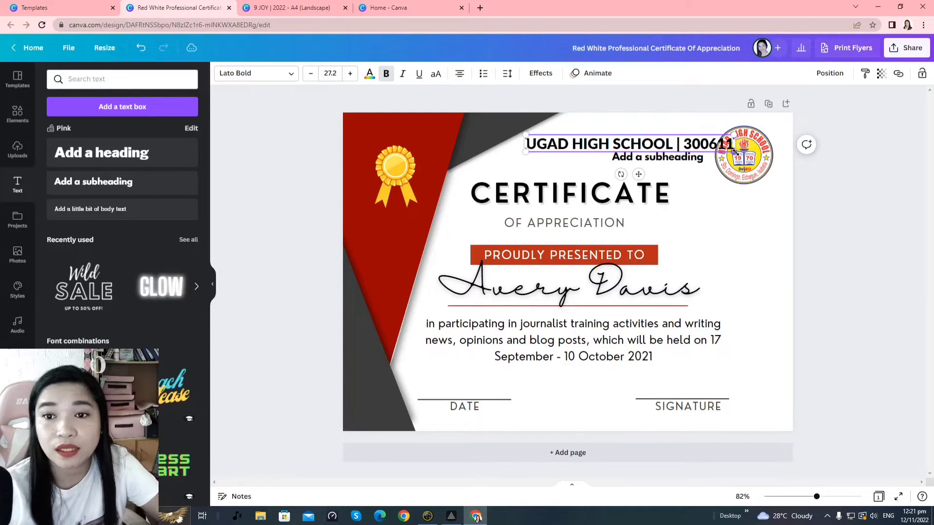
{"action": "left_click", "coordinate": [754, 225]}
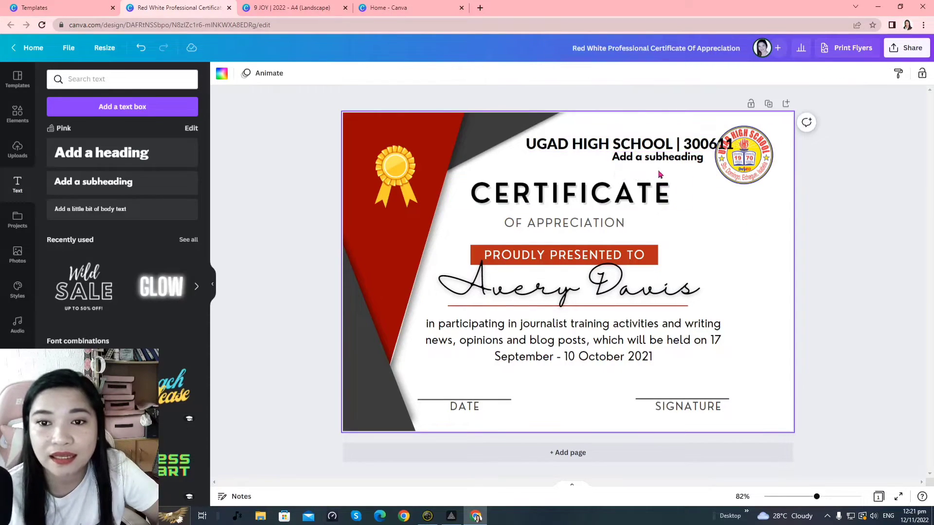
{"action": "left_click_drag", "start_coordinate": [667, 148], "coordinate": [642, 146]}
{"action": "left_click_drag", "start_coordinate": [499, 134], "coordinate": [526, 137]}
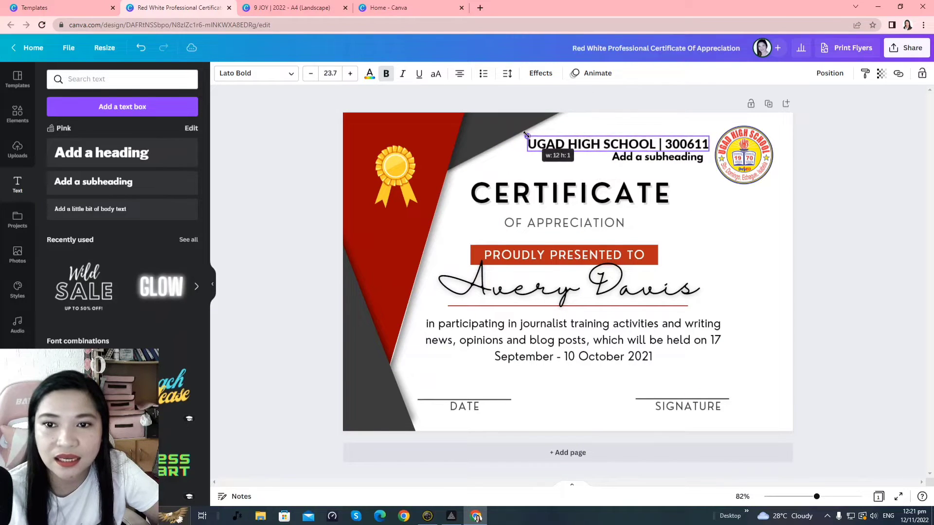
Shrink the placeholder line to size 12.2 and replace its text with the school's town and province
{"action": "left_click", "coordinate": [679, 198]}
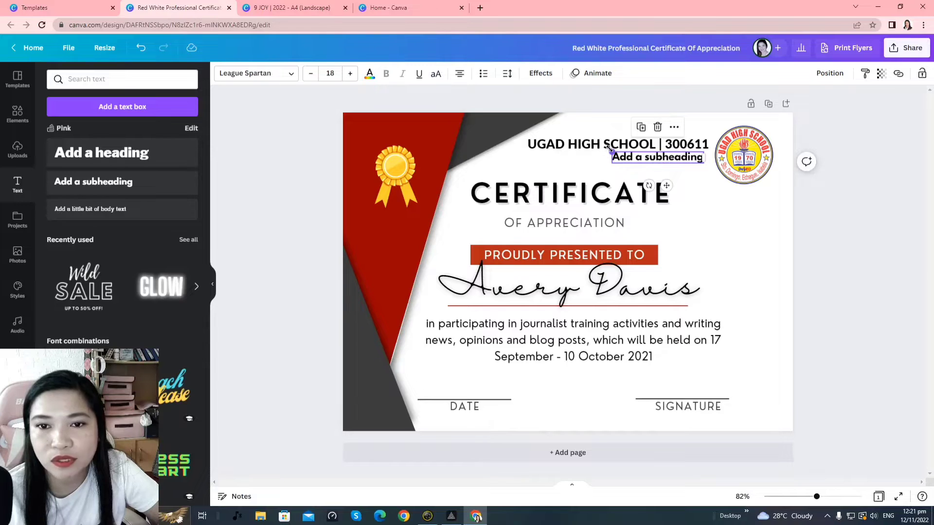
{"action": "left_click_drag", "start_coordinate": [609, 148], "coordinate": [680, 163]}
{"action": "left_click", "coordinate": [679, 166]}
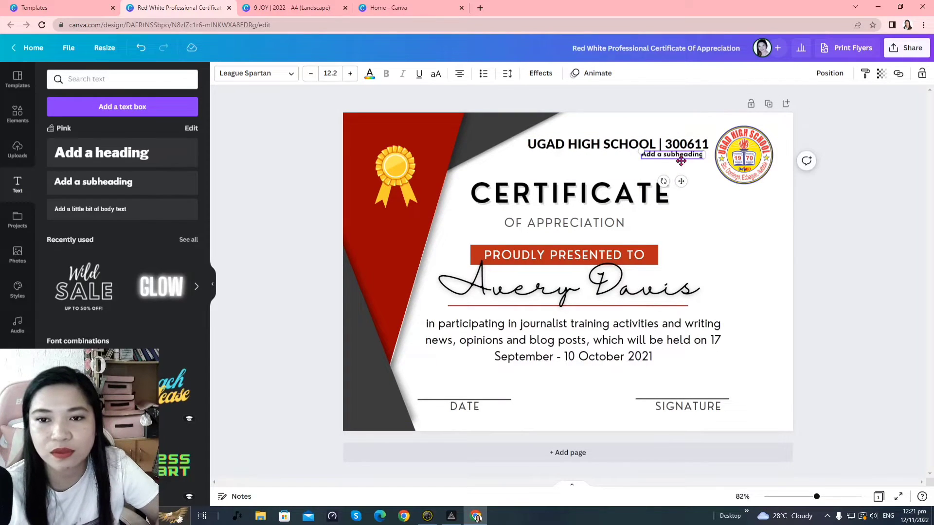
{"action": "double_click", "coordinate": [686, 161]}
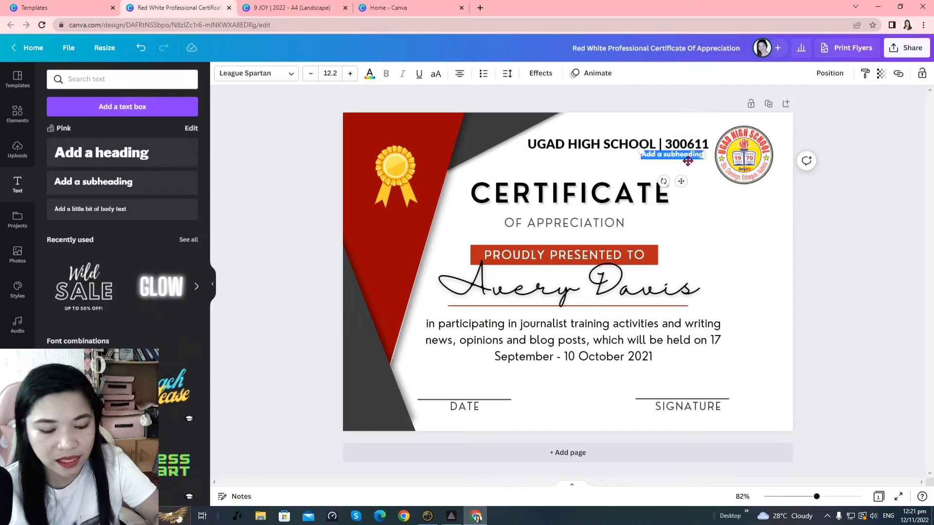
{"action": "key", "text": "BackSpace"}
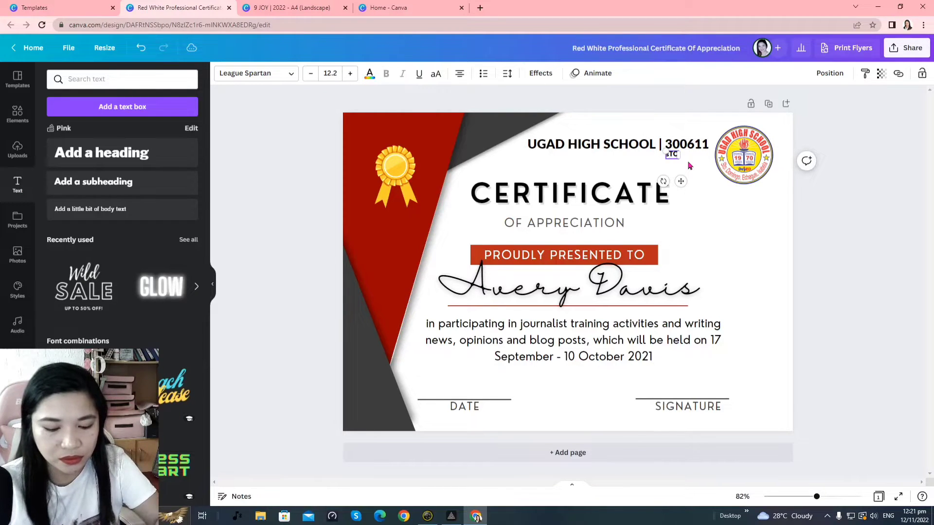
{"action": "key", "text": "ctrl+a"}
{"action": "type", "text": "Sto. Domingo, Echague, Isabela"}
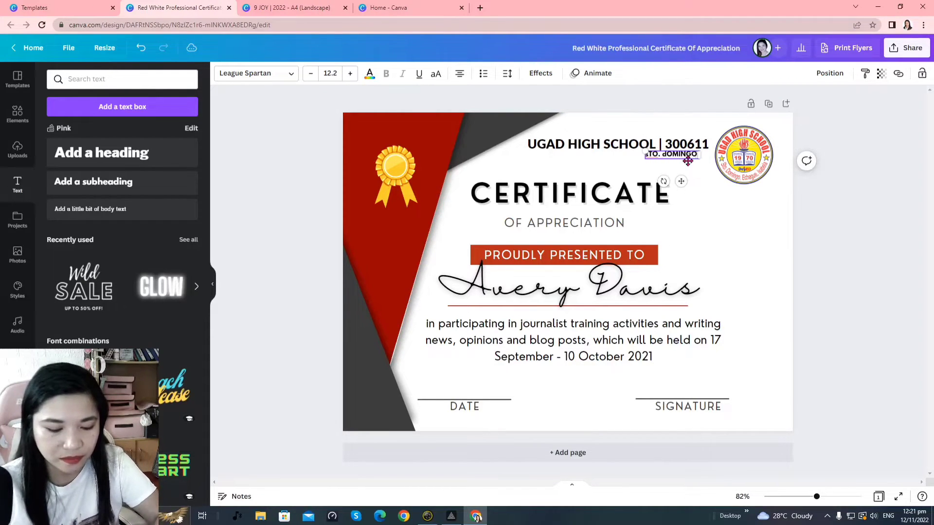
{"action": "key", "text": "Escape"}
Right-align the location line under the school name and keep the logo upright
{"action": "left_click_drag", "start_coordinate": [683, 155], "coordinate": [668, 154]}
{"action": "left_click", "coordinate": [796, 224]}
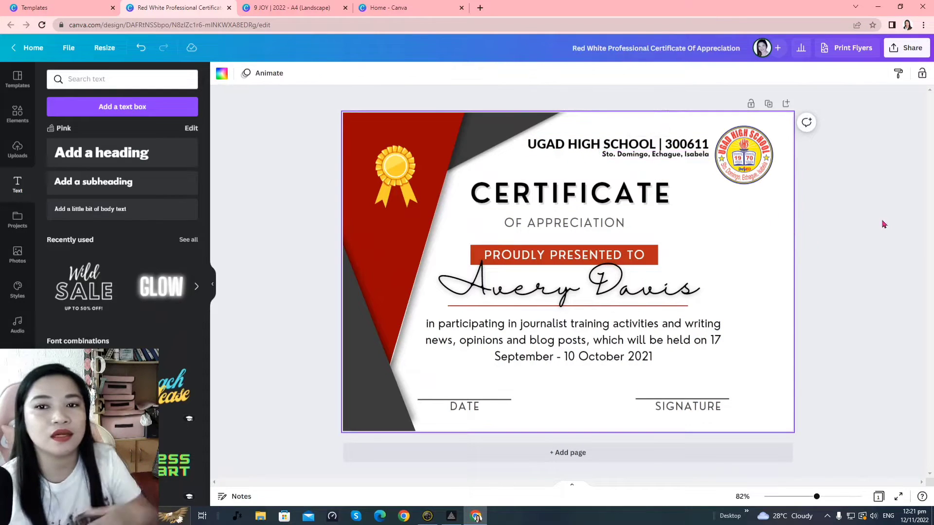
{"action": "left_click", "coordinate": [772, 178]}
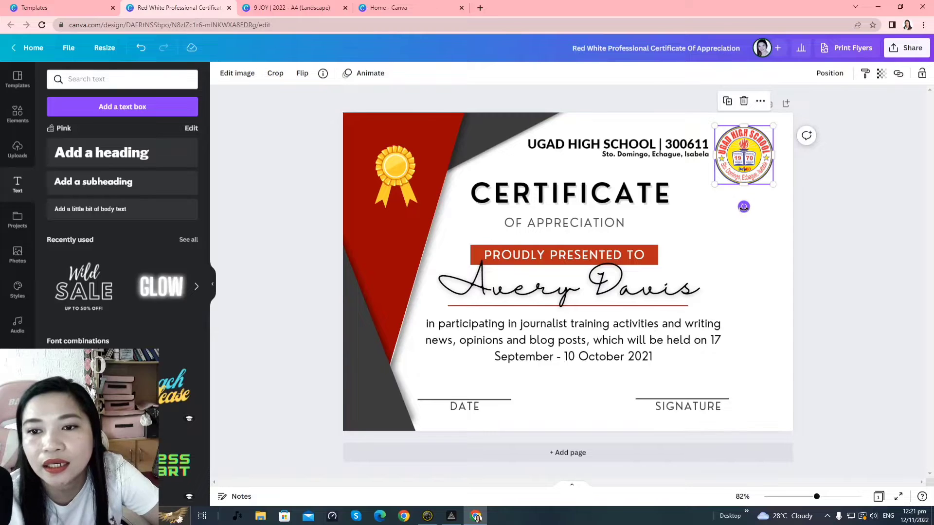
{"action": "left_click_drag", "start_coordinate": [744, 207], "coordinate": [744, 209]}
{"action": "left_click", "coordinate": [799, 263]}
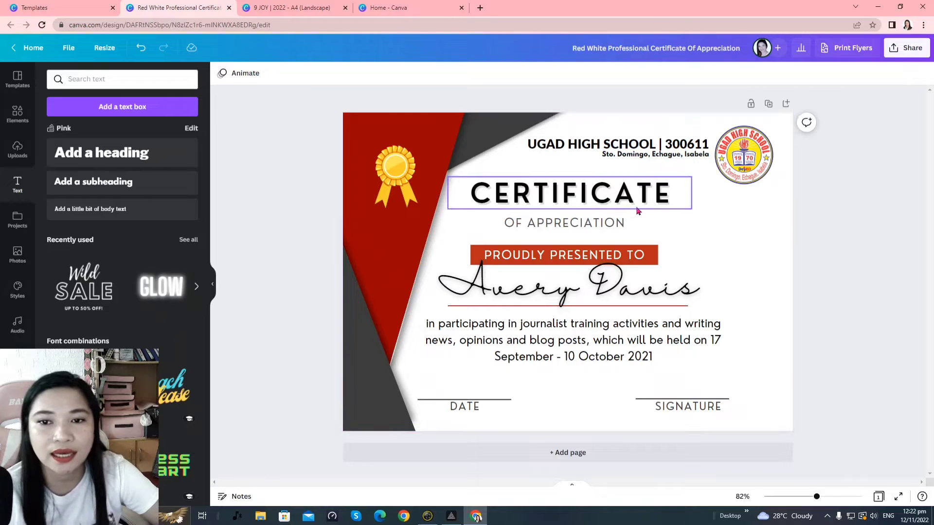
Move the CERTIFICATE title, subtitle, presented-to line and red banner together to the right
{"action": "left_click", "coordinate": [614, 209]}
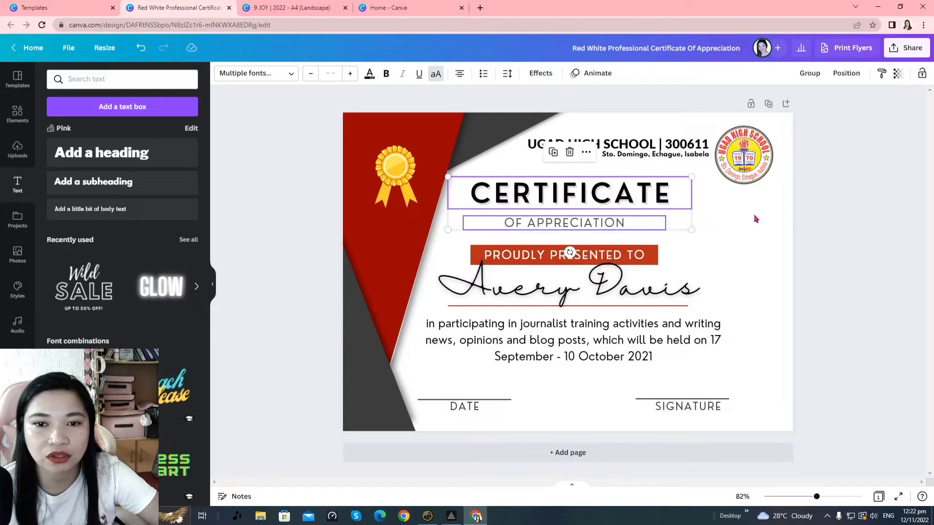
{"action": "left_click", "coordinate": [754, 217]}
{"action": "left_click", "coordinate": [637, 204]}
{"action": "left_click", "coordinate": [620, 223], "text": "shift"}
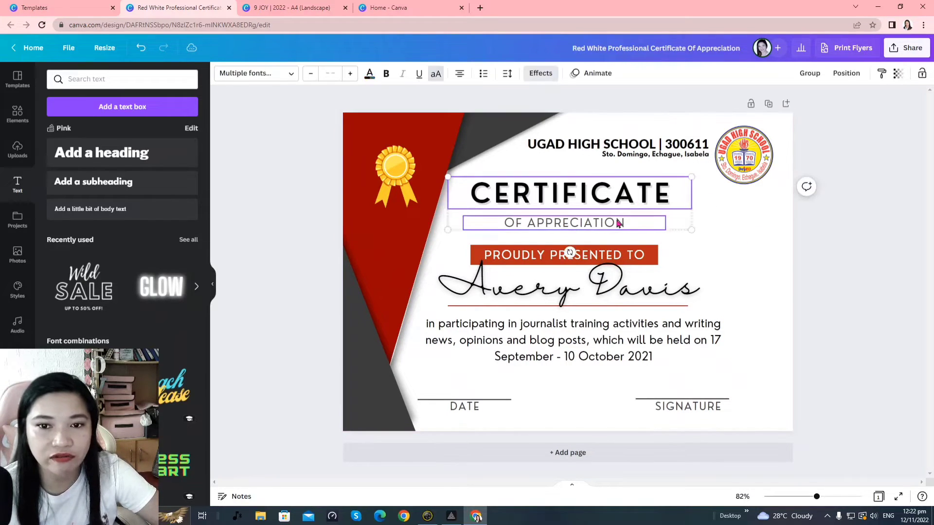
{"action": "left_click", "coordinate": [609, 254], "text": "shift"}
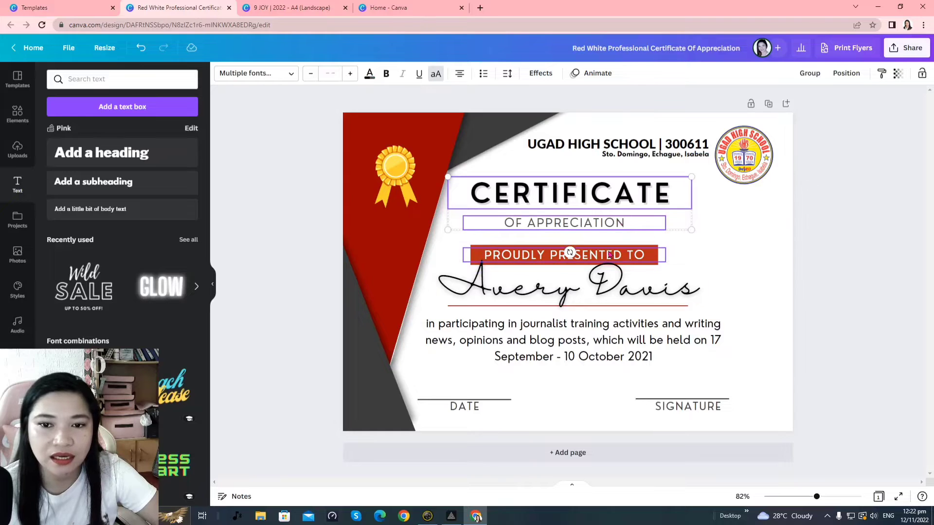
{"action": "left_click", "coordinate": [657, 249], "text": "shift"}
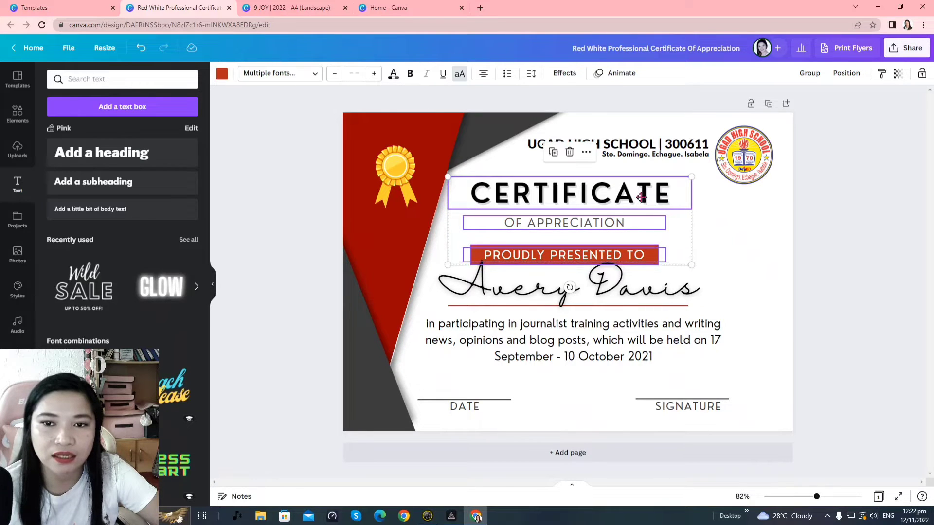
{"action": "left_click_drag", "start_coordinate": [636, 198], "coordinate": [659, 198]}
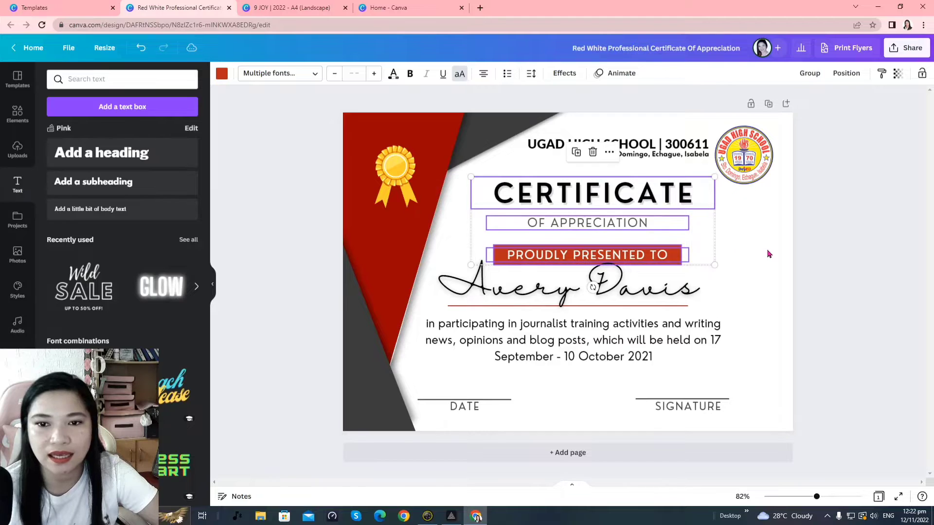
{"action": "left_click", "coordinate": [789, 319]}
Shift the recipient name text box slightly to the right
{"action": "left_click", "coordinate": [666, 301]}
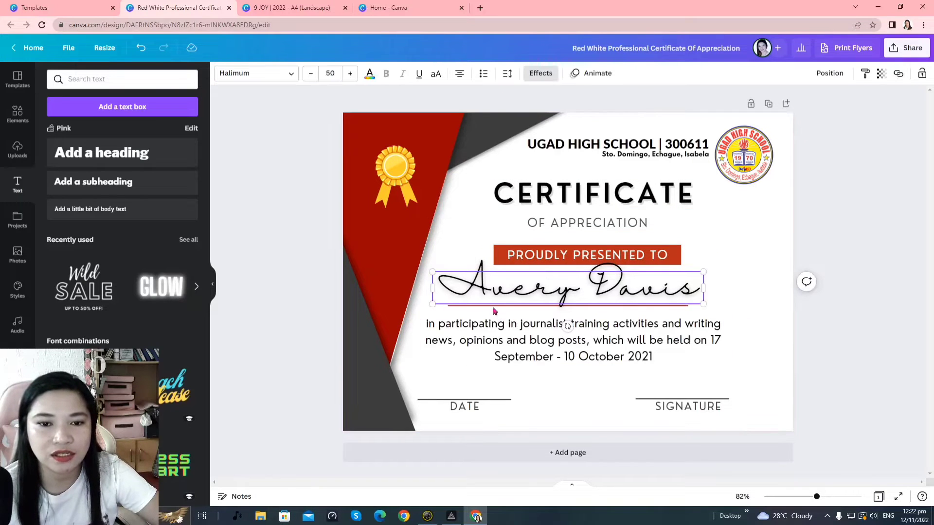
{"action": "left_click", "coordinate": [506, 312]}
{"action": "left_click", "coordinate": [576, 304]}
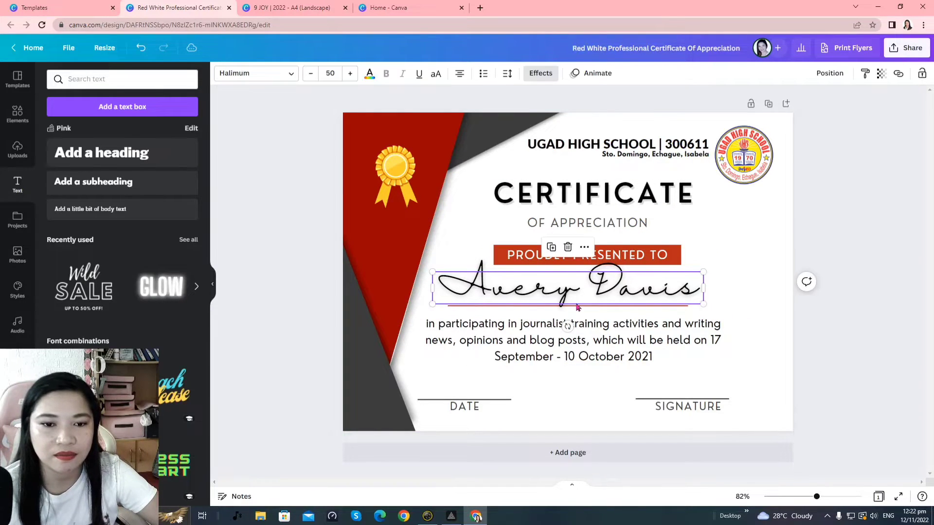
{"action": "left_click", "coordinate": [771, 292]}
{"action": "left_click", "coordinate": [661, 298]}
{"action": "left_click_drag", "start_coordinate": [662, 298], "coordinate": [681, 295]}
{"action": "left_click", "coordinate": [817, 282]}
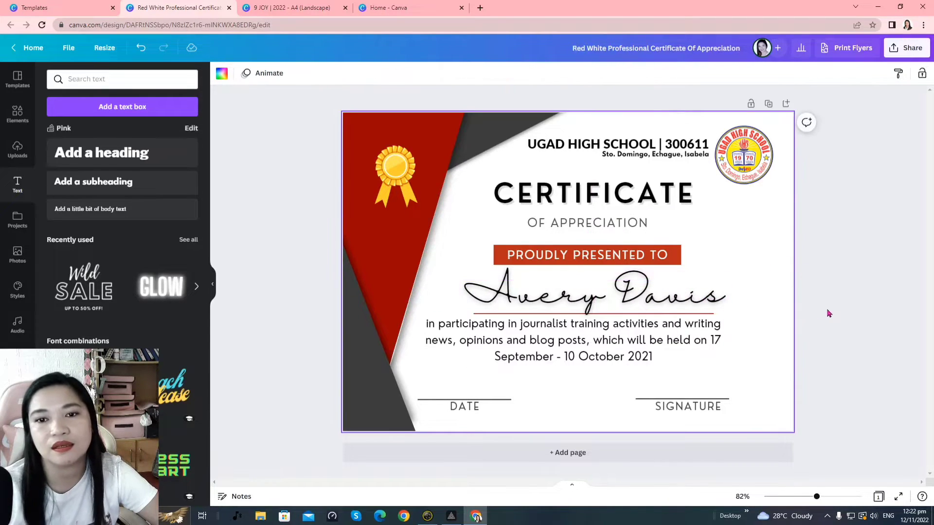
Shrink the achievement paragraph to about 18.1 in a narrower box and reposition it
{"action": "left_click_drag", "start_coordinate": [590, 344], "coordinate": [607, 354]}
{"action": "left_click", "coordinate": [607, 354]}
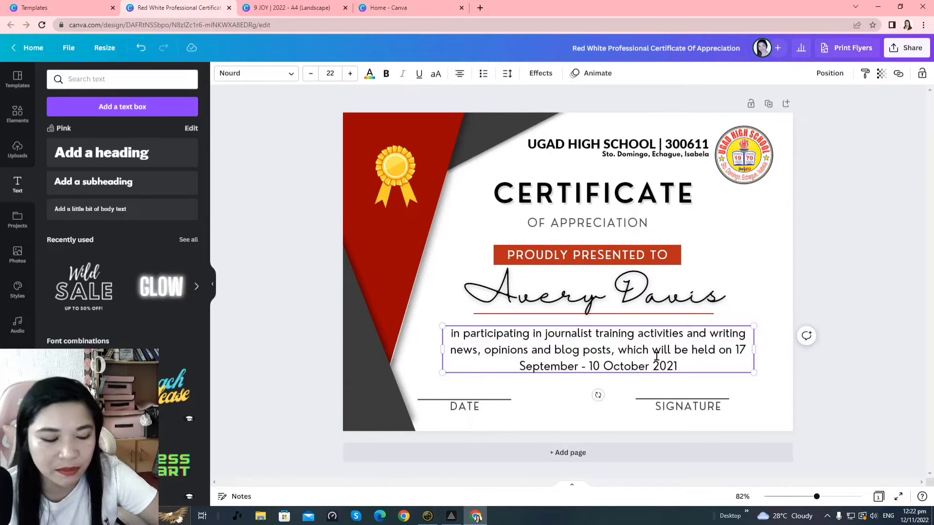
{"action": "key", "text": "ctrl+a"}
{"action": "left_click", "coordinate": [806, 335]}
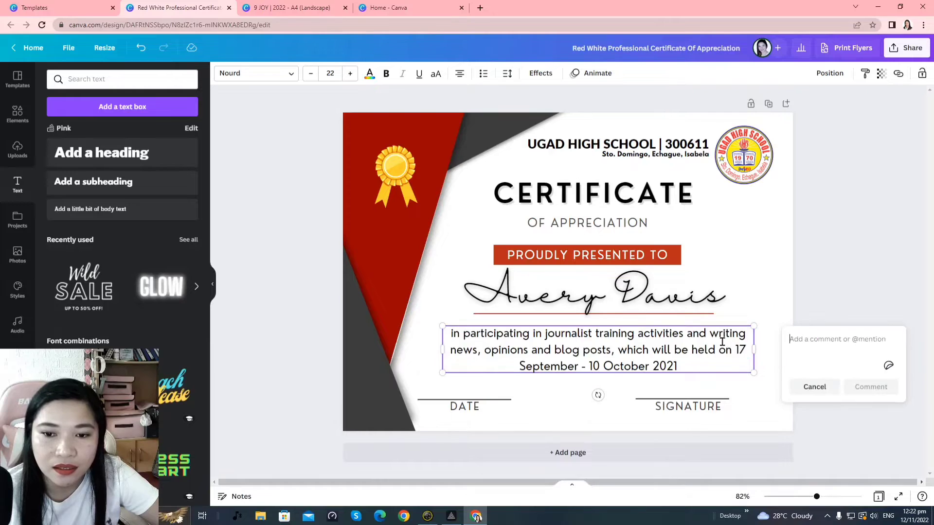
{"action": "left_click", "coordinate": [724, 346]}
{"action": "left_click_drag", "start_coordinate": [753, 326], "coordinate": [700, 338]}
{"action": "left_click", "coordinate": [632, 354]}
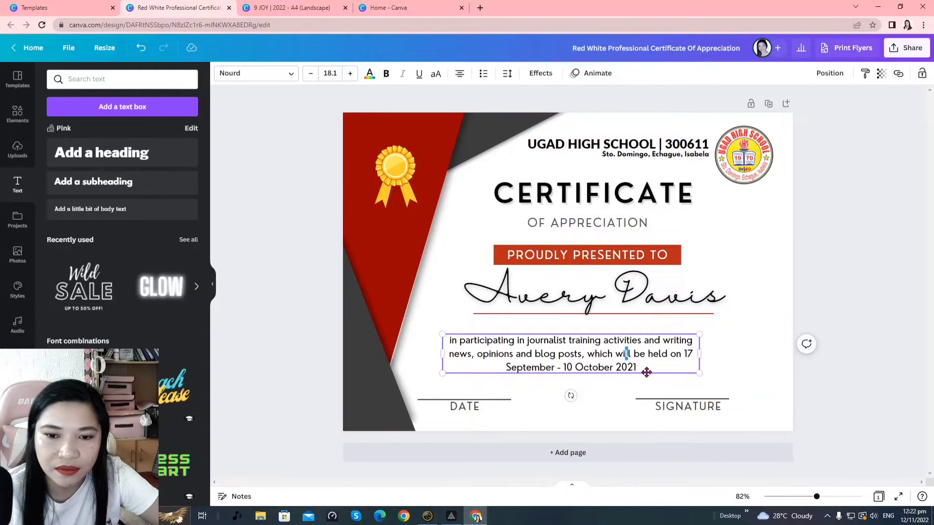
{"action": "left_click_drag", "start_coordinate": [646, 372], "coordinate": [667, 364]}
Replace the placeholder name with the recipient's full name, capitalising the surname
{"action": "left_click", "coordinate": [631, 295]}
{"action": "left_click", "coordinate": [630, 295]}
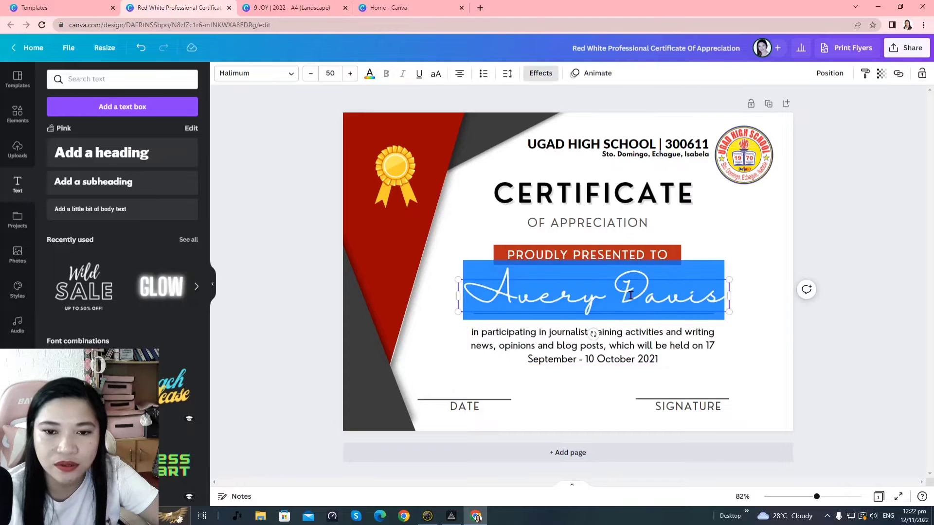
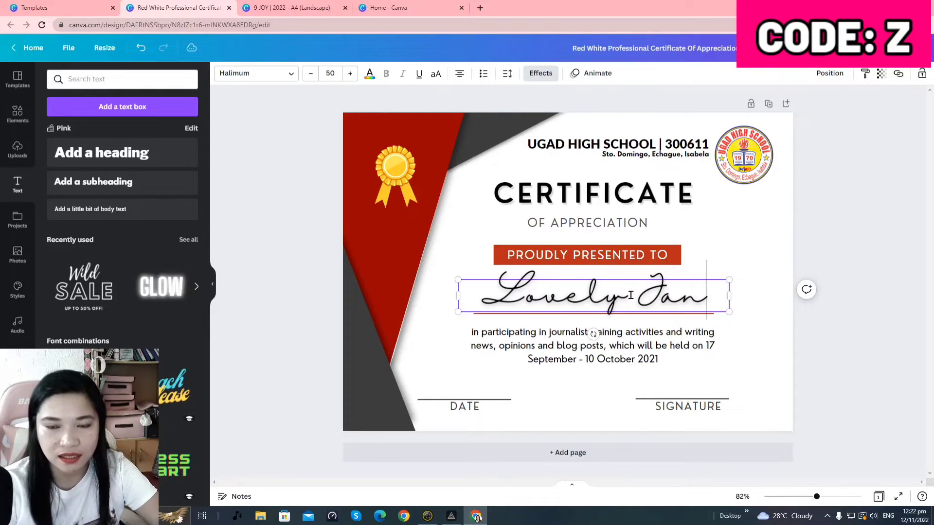
{"action": "key", "text": "ctrl+a"}
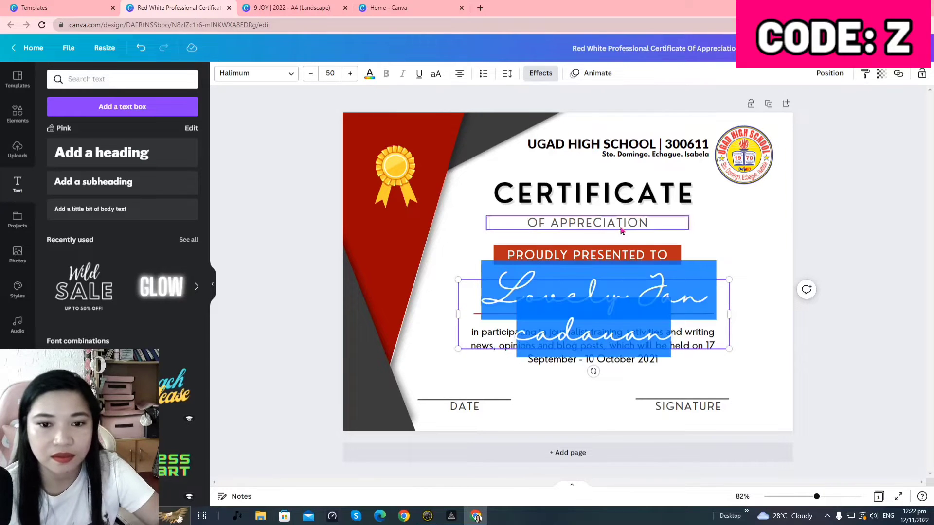
{"action": "left_click", "coordinate": [539, 336]}
{"action": "key", "text": "BackSpace"}
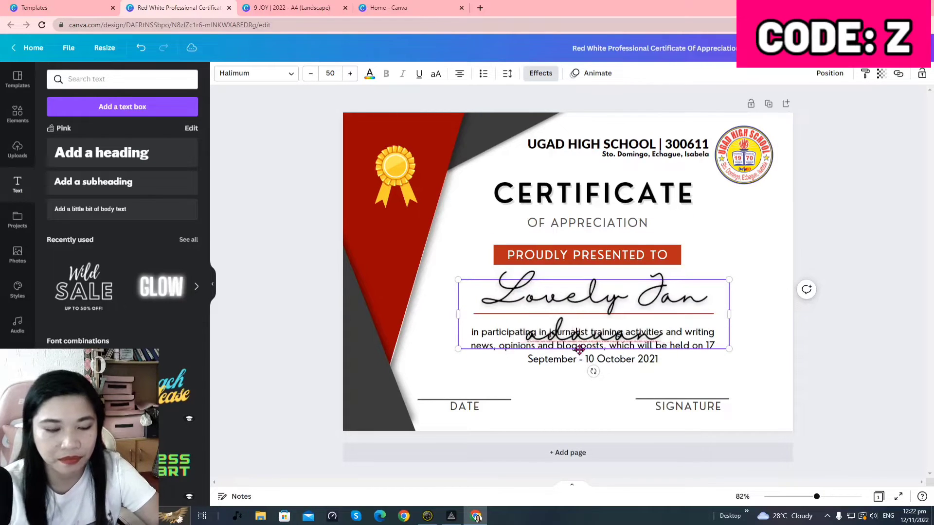
{"action": "type", "text": "C"}
{"action": "key", "text": "ctrl+a"}
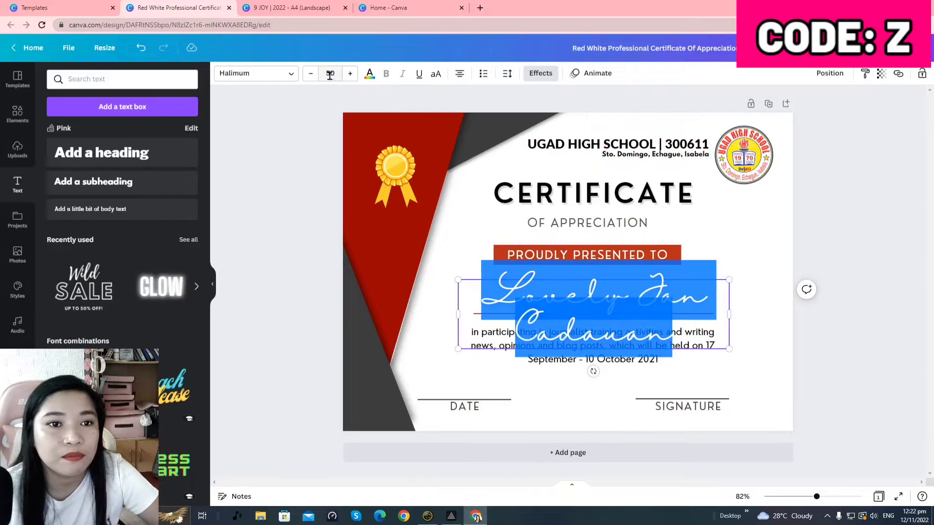
Reduce the name to size 39 and widen its box so it fits on one line
{"action": "left_click", "coordinate": [310, 74]}
{"action": "left_click", "coordinate": [311, 74]}
{"action": "left_click", "coordinate": [311, 74]}
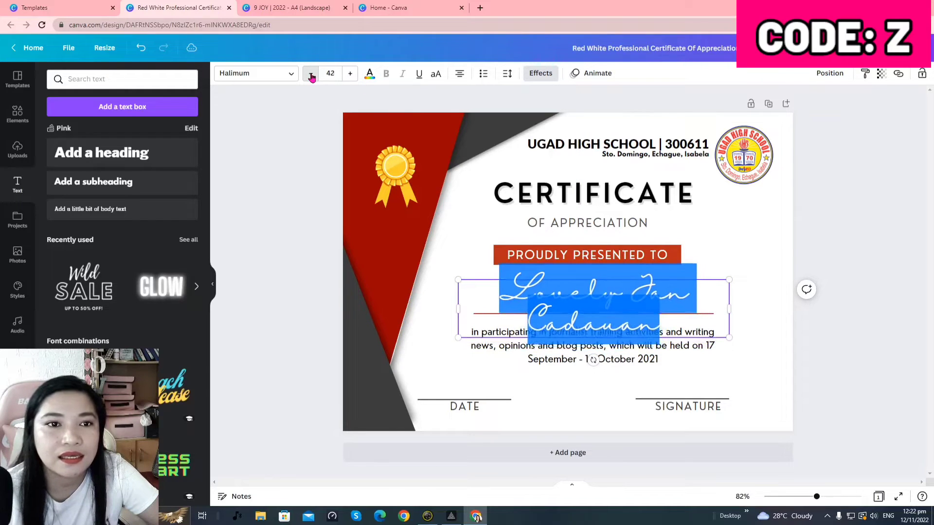
{"action": "left_click_drag", "start_coordinate": [458, 307], "coordinate": [413, 328]}
{"action": "left_click_drag", "start_coordinate": [730, 295], "coordinate": [786, 328]}
Nudge the name right and realign the red underline beneath it
{"action": "left_click", "coordinate": [633, 315]}
{"action": "left_click_drag", "start_coordinate": [603, 337], "coordinate": [616, 348]}
{"action": "left_click", "coordinate": [141, 47]}
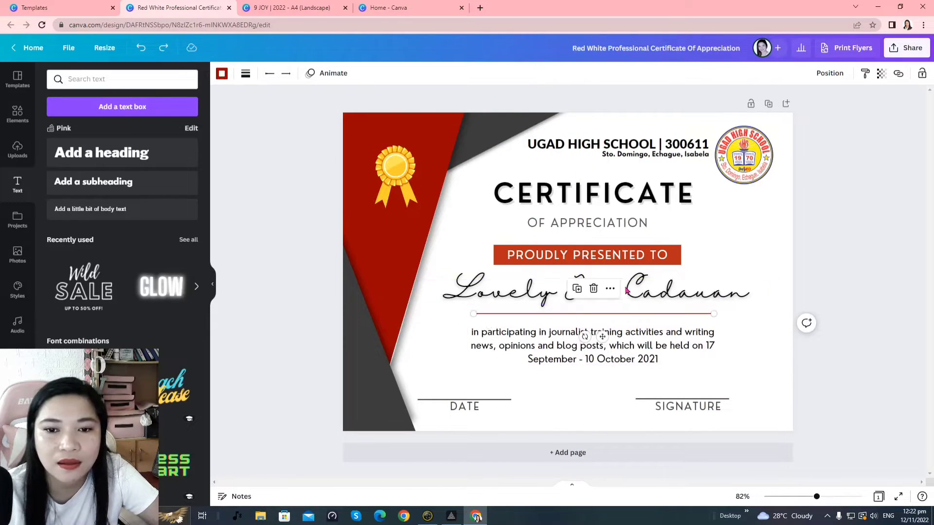
{"action": "left_click", "coordinate": [675, 302]}
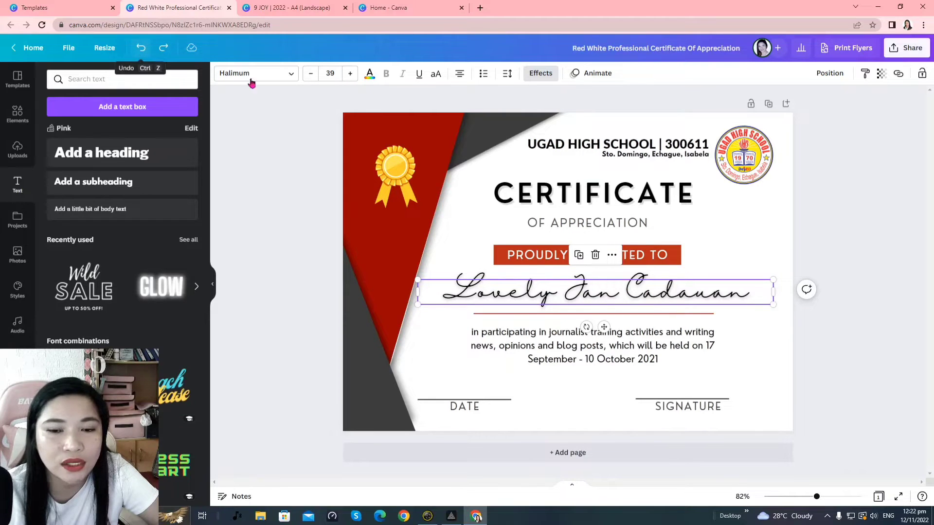
{"action": "left_click_drag", "start_coordinate": [676, 291], "coordinate": [681, 292]}
{"action": "left_click", "coordinate": [669, 314]}
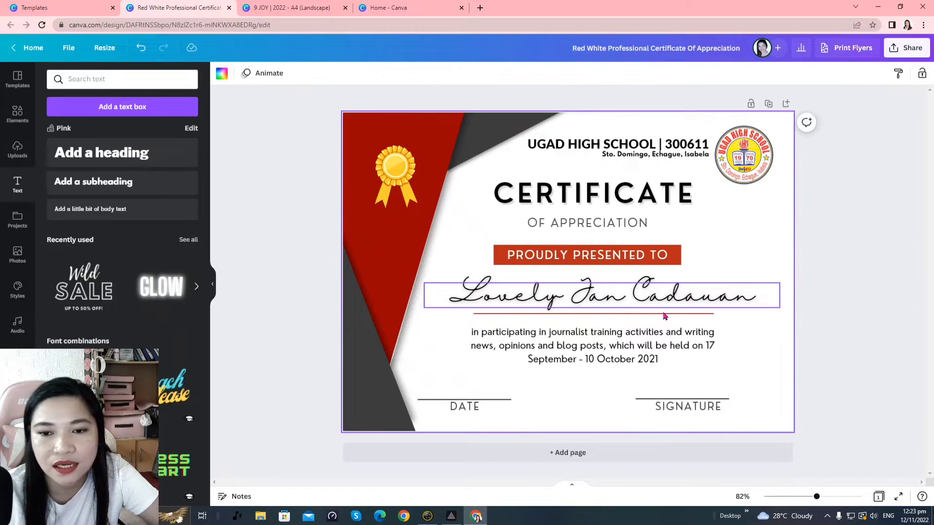
{"action": "left_click", "coordinate": [655, 304]}
{"action": "left_click_drag", "start_coordinate": [649, 314], "coordinate": [657, 317]}
{"action": "key", "text": "shift+Up"}
{"action": "key", "text": "shift+Up"}
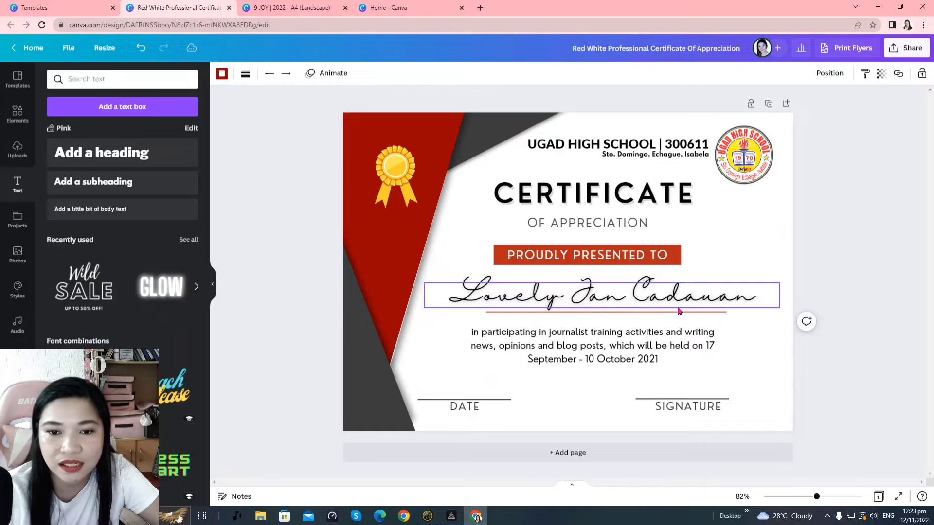
{"action": "left_click", "coordinate": [795, 273]}
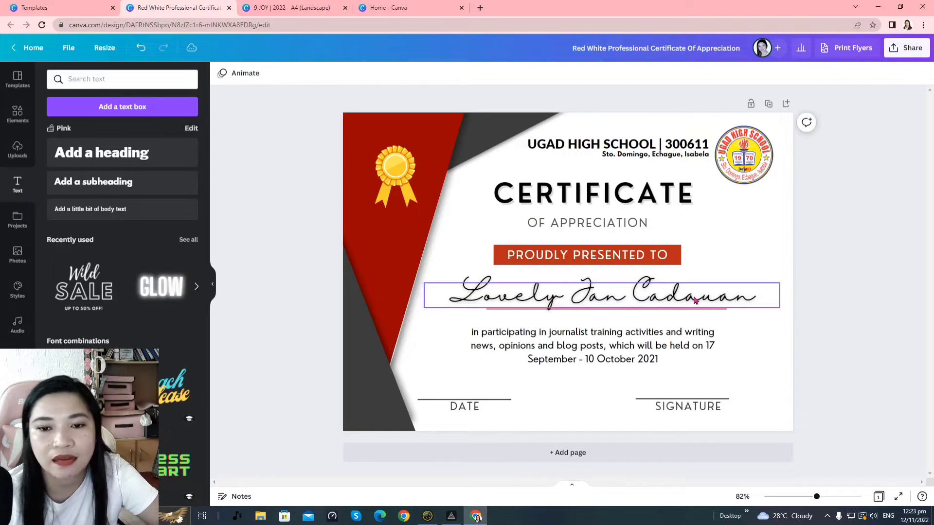
Set the recipient's name in Lato Bold and make it all uppercase
{"action": "left_click", "coordinate": [694, 299]}
{"action": "left_click", "coordinate": [693, 294]}
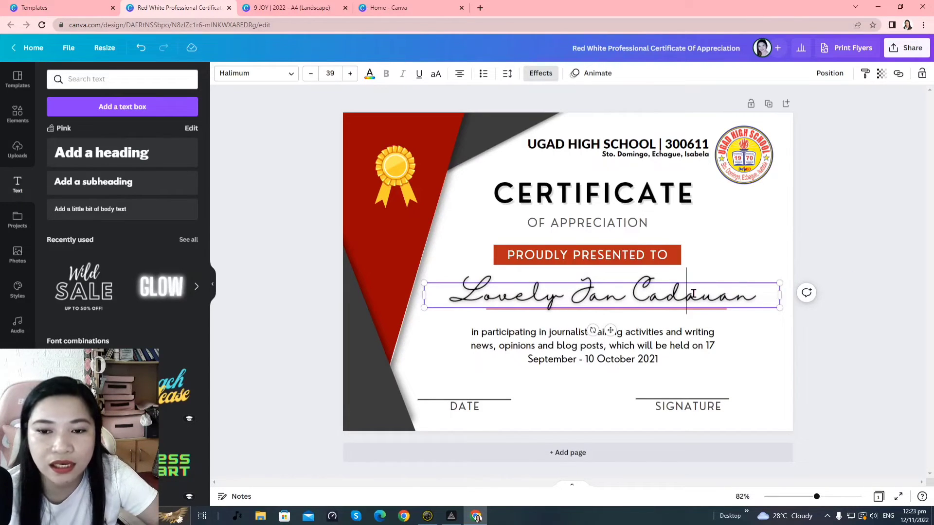
{"action": "key", "text": "ctrl+a"}
{"action": "left_click", "coordinate": [227, 74]}
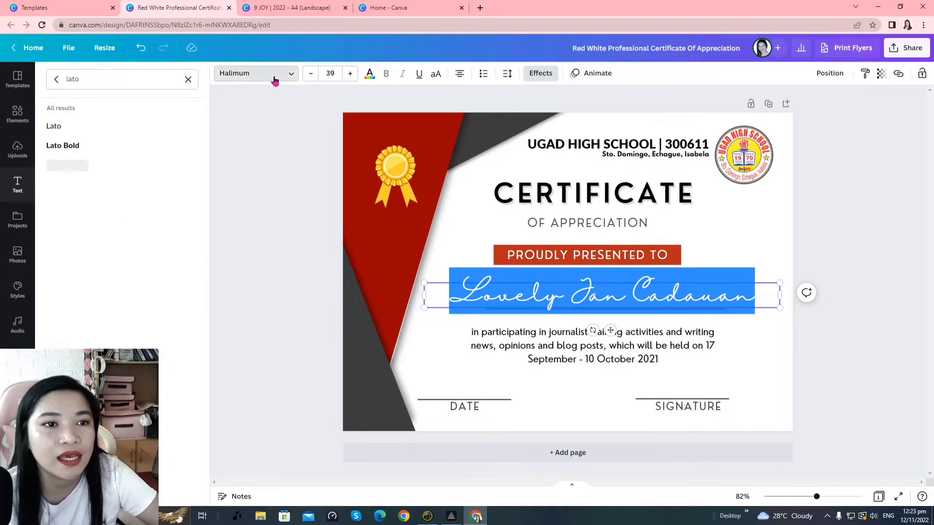
{"action": "left_click", "coordinate": [108, 144]}
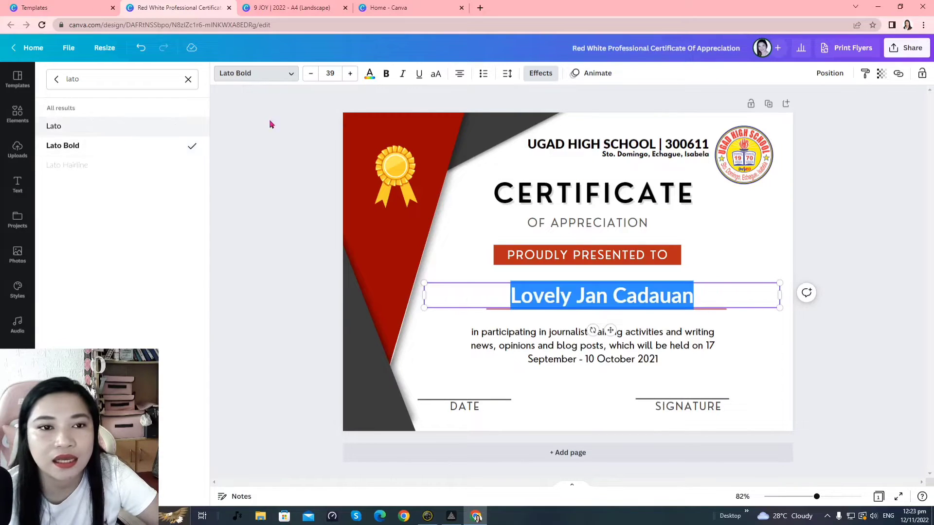
{"action": "left_click", "coordinate": [436, 75]}
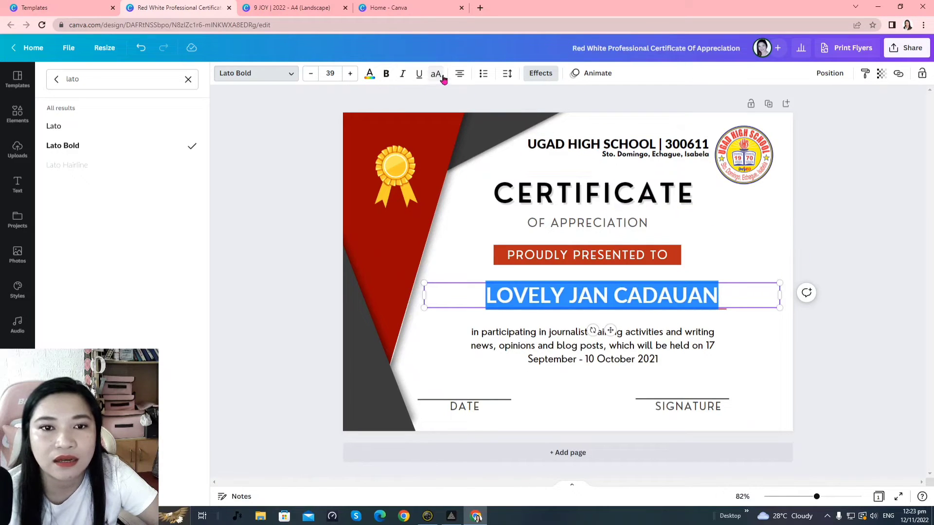
{"action": "left_click", "coordinate": [436, 75]}
{"action": "left_click", "coordinate": [437, 76]}
{"action": "left_click", "coordinate": [437, 76]}
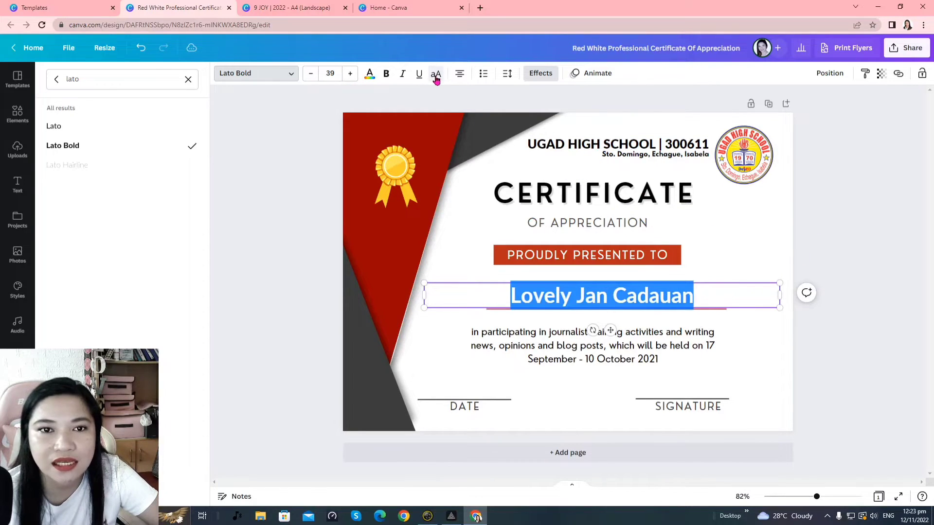
{"action": "left_click", "coordinate": [437, 76]}
{"action": "left_click", "coordinate": [924, 286]}
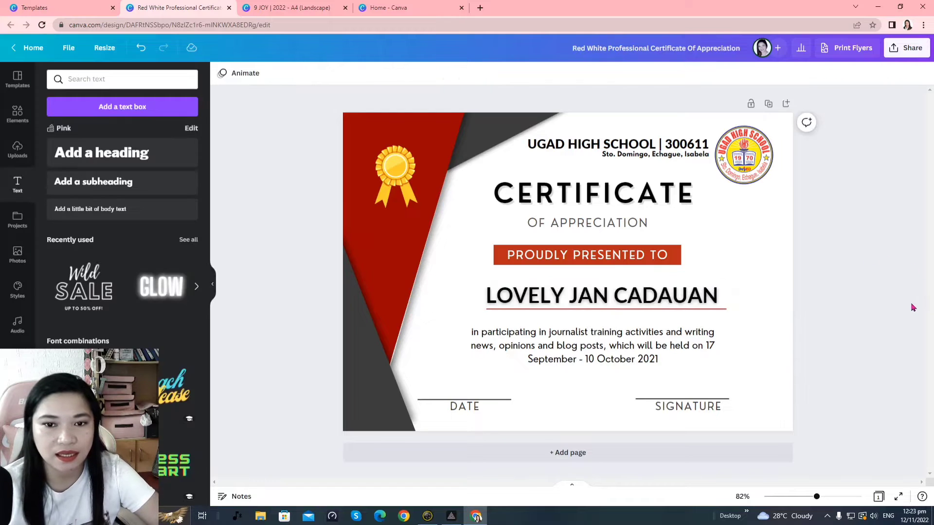
Narrow the name box from both sides and shift the heading block upward
{"action": "left_click", "coordinate": [687, 305]}
{"action": "left_click_drag", "start_coordinate": [781, 296], "coordinate": [744, 303]}
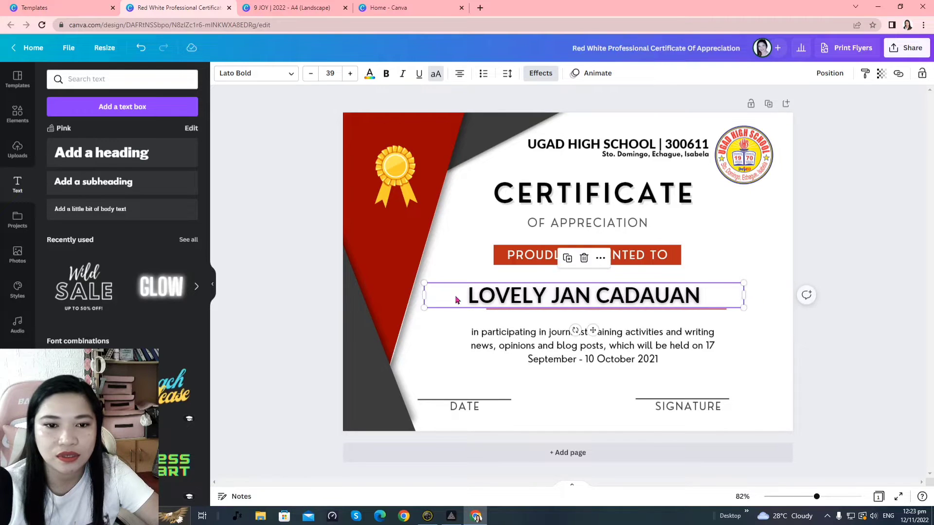
{"action": "left_click_drag", "start_coordinate": [422, 298], "coordinate": [463, 341]}
{"action": "left_click", "coordinate": [918, 342]}
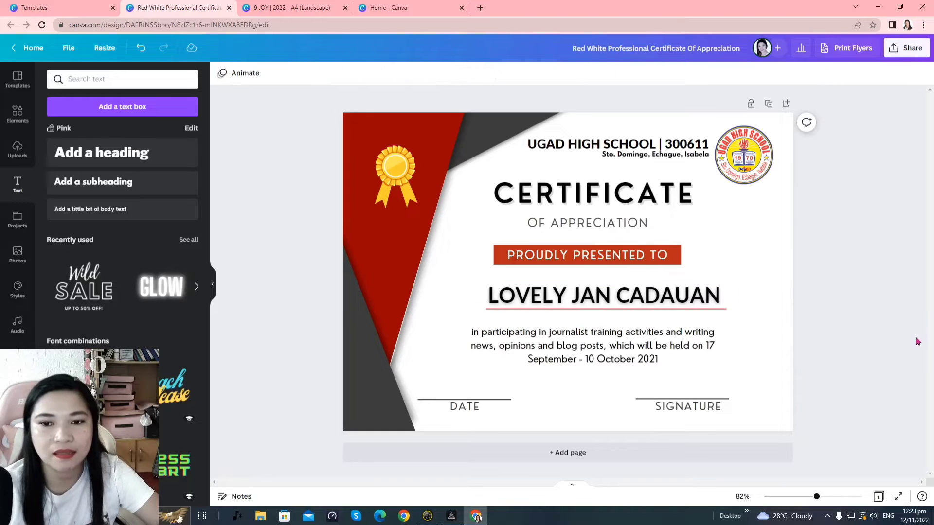
{"action": "key", "text": "ctrl+z"}
{"action": "key", "text": "ctrl+z"}
{"action": "key", "text": "ctrl+z"}
{"action": "key", "text": "ctrl+z"}
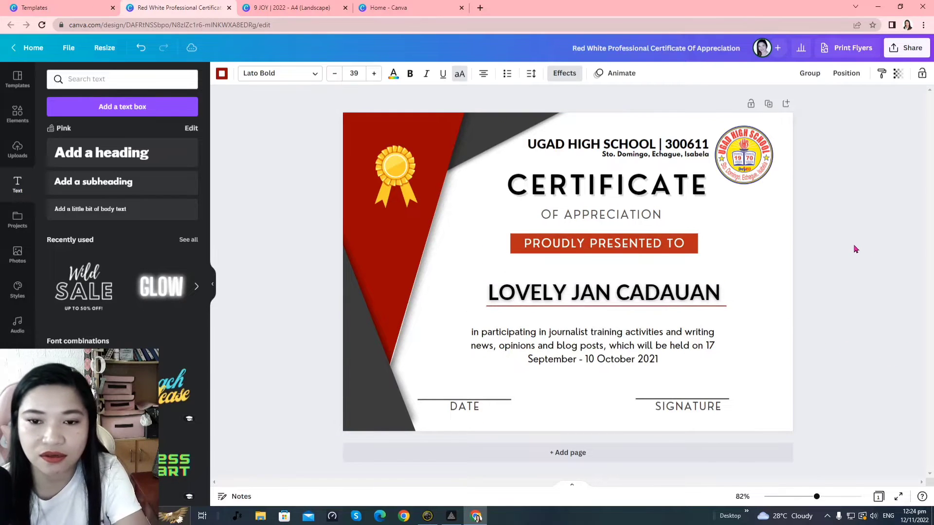
{"action": "left_click", "coordinate": [852, 247]}
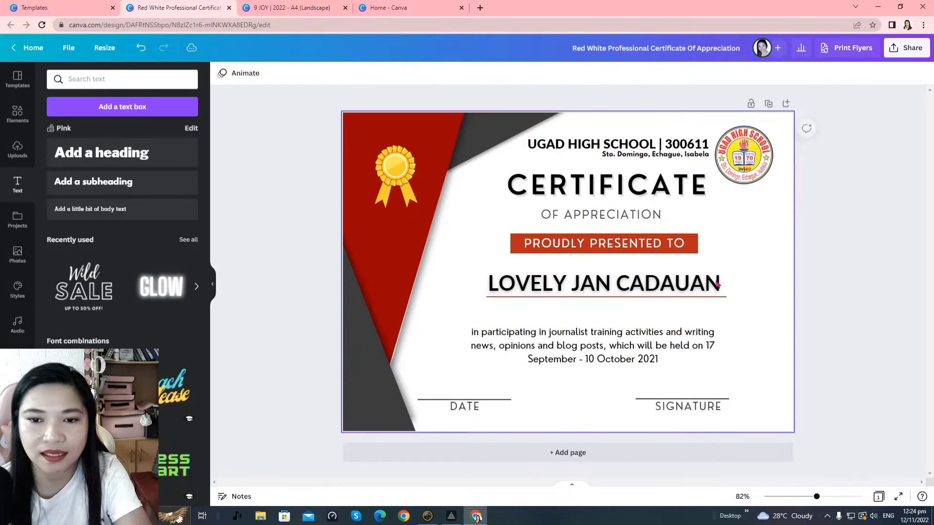
{"action": "left_click", "coordinate": [702, 277]}
{"action": "left_click", "coordinate": [704, 267]}
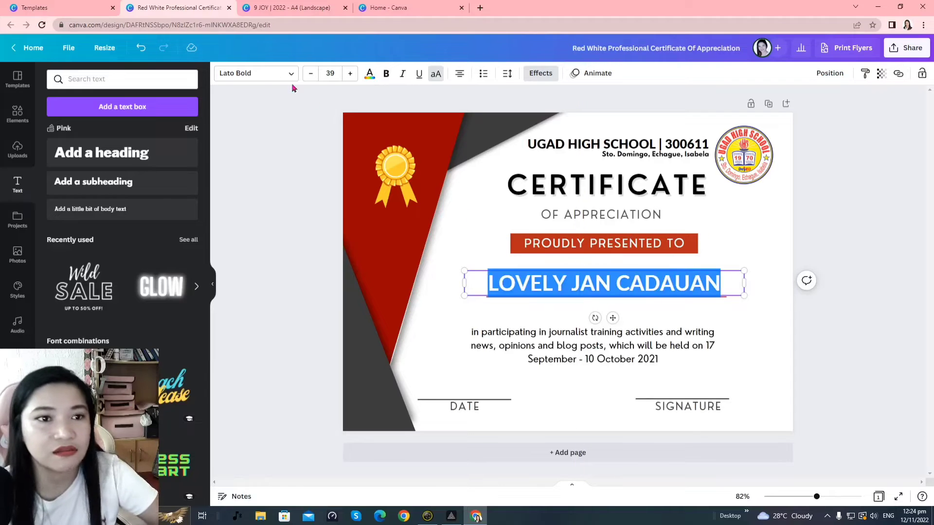
Try Eczar SemiBold on the recipient's name, undo it, and apply League Spartan instead
{"action": "left_click", "coordinate": [270, 72]}
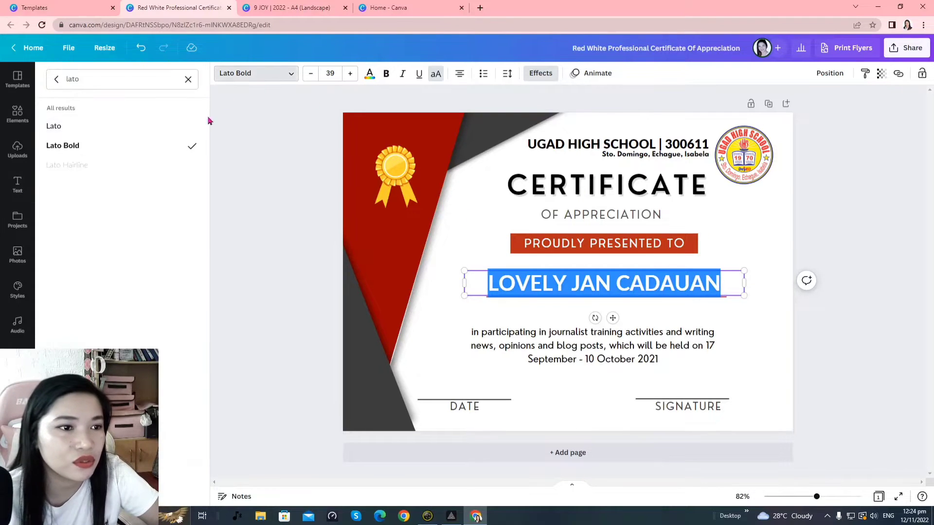
{"action": "left_click", "coordinate": [56, 79]}
{"action": "scroll", "coordinate": [119, 253], "scroll_direction": "down", "scroll_amount": 1}
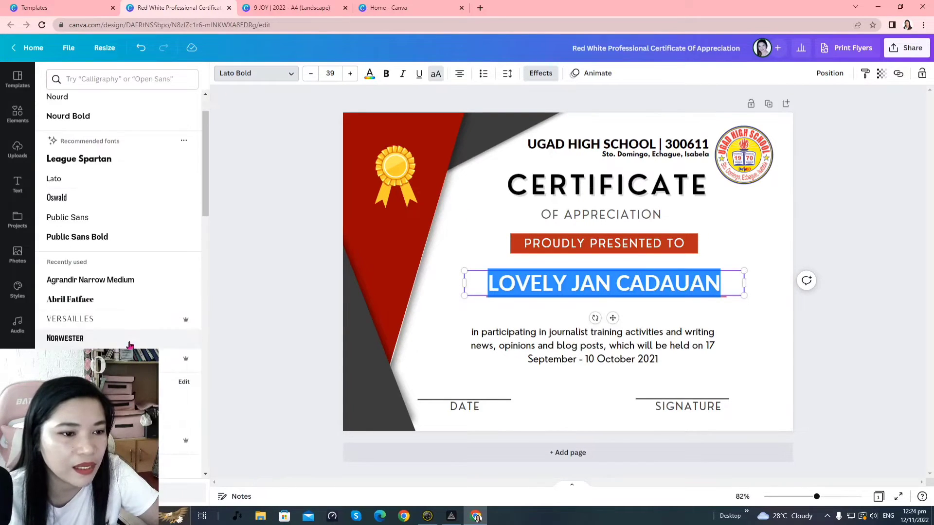
{"action": "scroll", "coordinate": [112, 347], "scroll_direction": "down", "scroll_amount": 3}
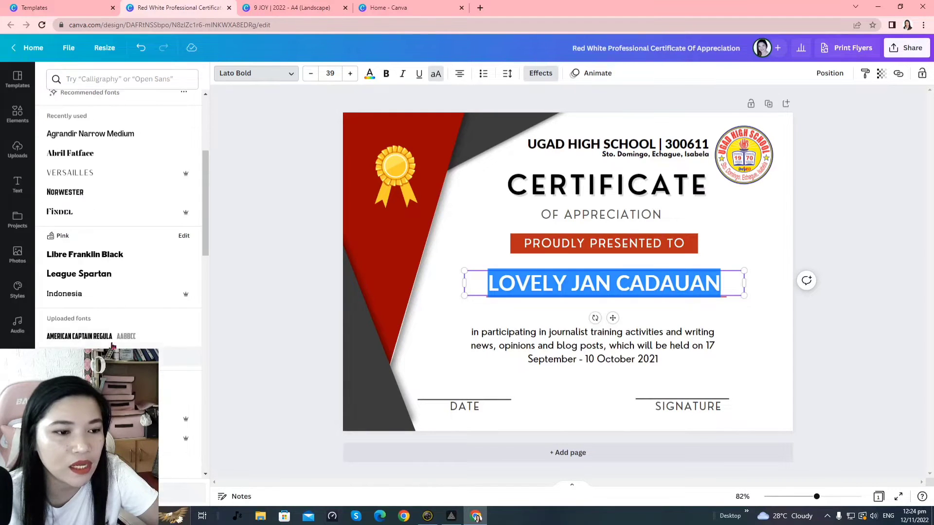
{"action": "scroll", "coordinate": [140, 294], "scroll_direction": "down", "scroll_amount": 10}
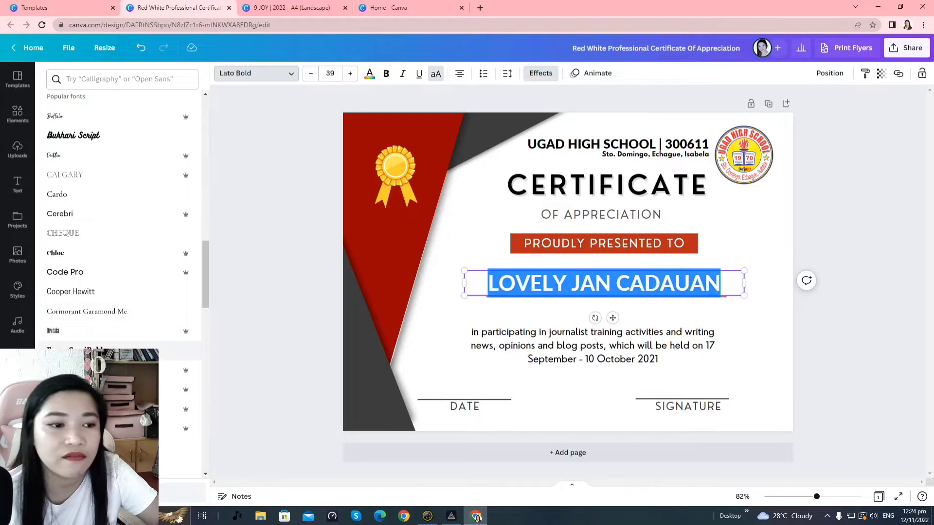
{"action": "scroll", "coordinate": [122, 353], "scroll_direction": "down", "scroll_amount": 2}
{"action": "left_click", "coordinate": [97, 258]}
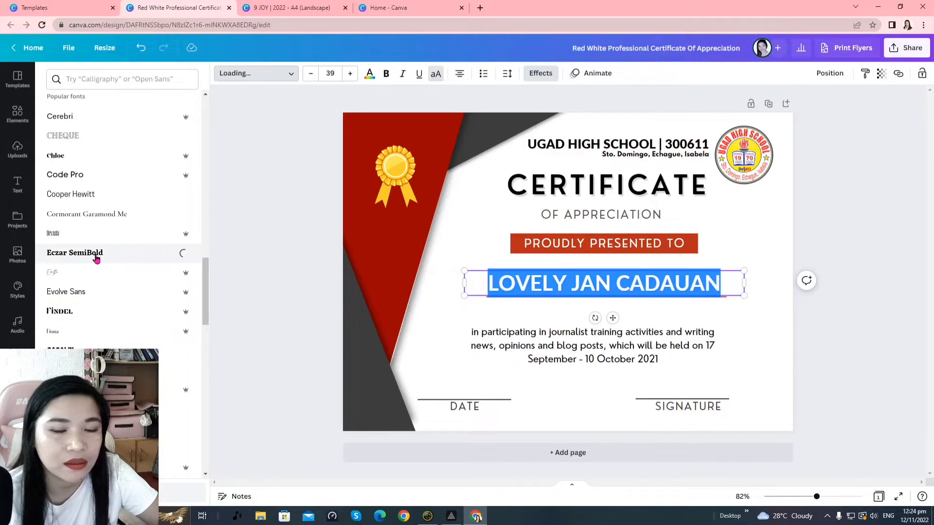
{"action": "scroll", "coordinate": [146, 336], "scroll_direction": "down", "scroll_amount": 6}
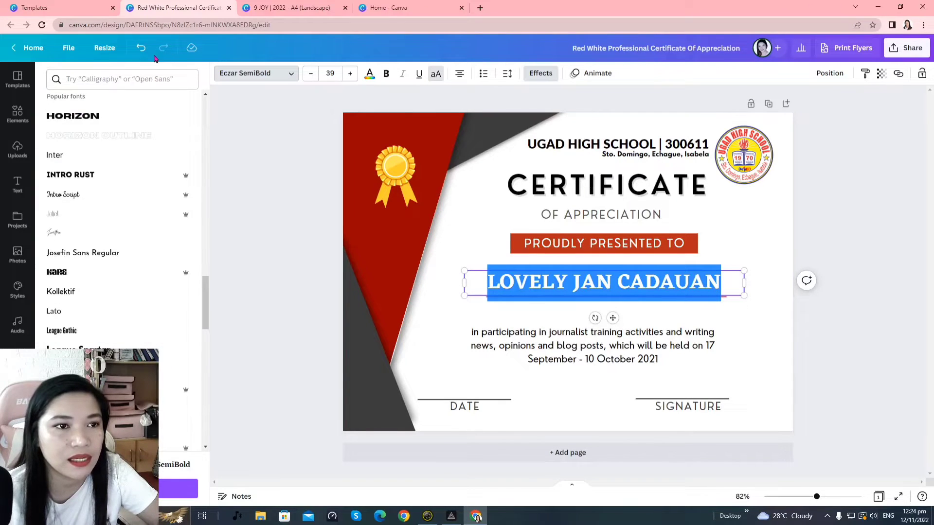
{"action": "left_click", "coordinate": [141, 48]}
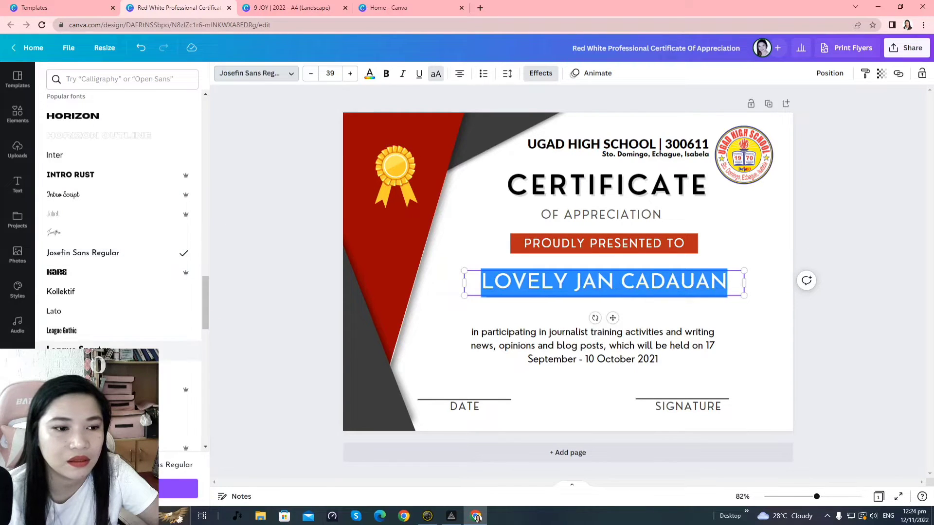
{"action": "left_click", "coordinate": [180, 350]}
{"action": "left_click", "coordinate": [881, 243]}
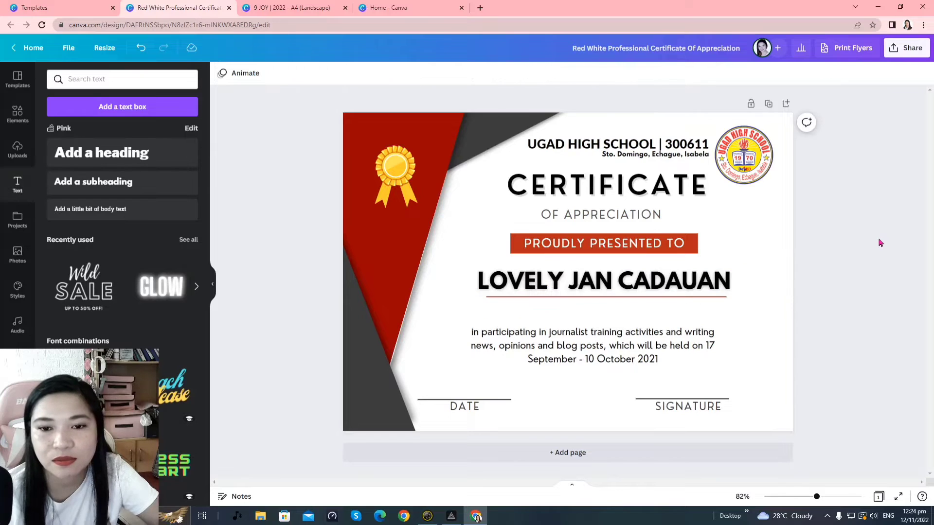
Check the name's text effect options and adjust the CERTIFICATE title
{"action": "left_click", "coordinate": [669, 281]}
{"action": "left_click", "coordinate": [666, 282]}
{"action": "left_click", "coordinate": [540, 73]}
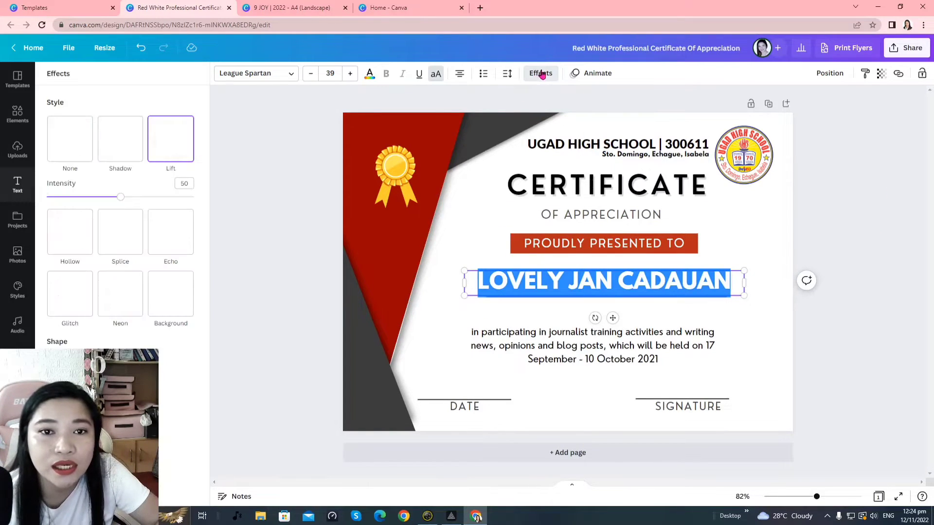
{"action": "left_click", "coordinate": [858, 208]}
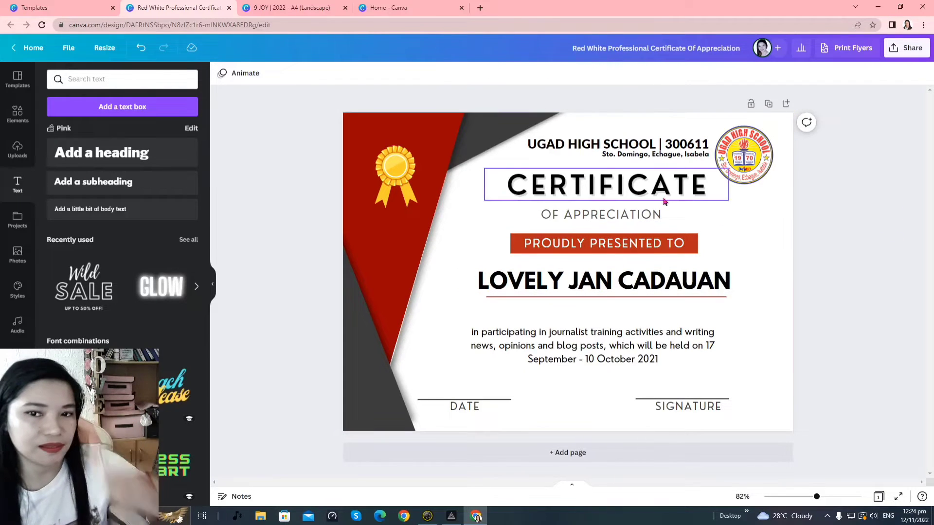
{"action": "left_click", "coordinate": [664, 196]}
{"action": "left_click", "coordinate": [840, 208]}
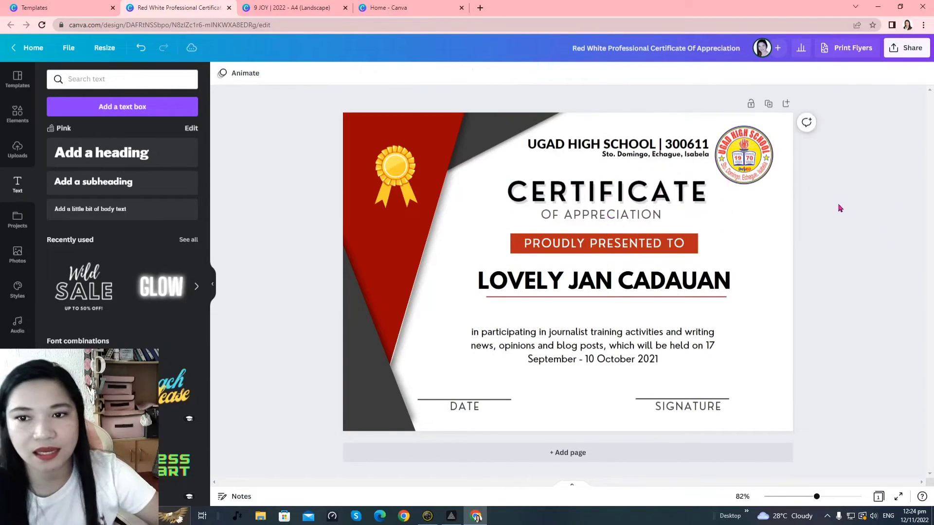
Shrink the school logo slightly and nudge the school name and address lines right
{"action": "left_click", "coordinate": [737, 181]}
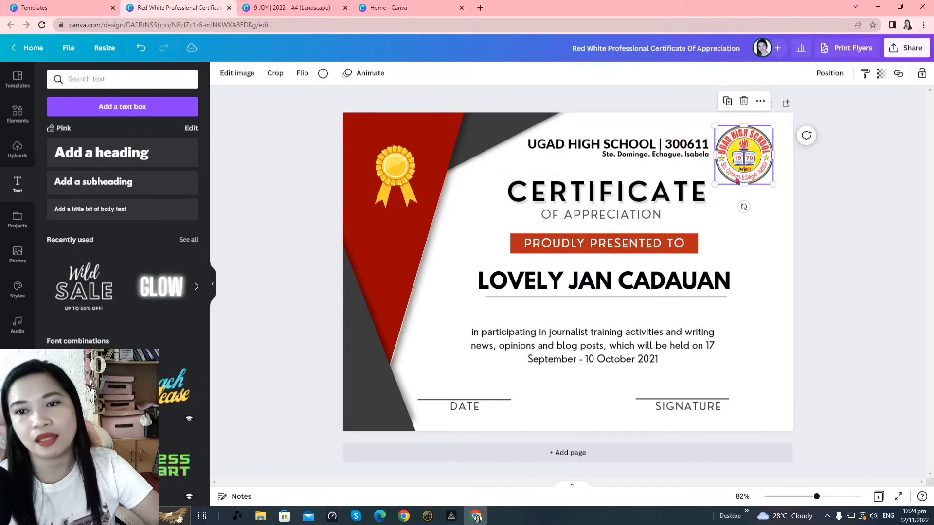
{"action": "left_click_drag", "start_coordinate": [715, 185], "coordinate": [723, 175]}
{"action": "left_click", "coordinate": [922, 207]}
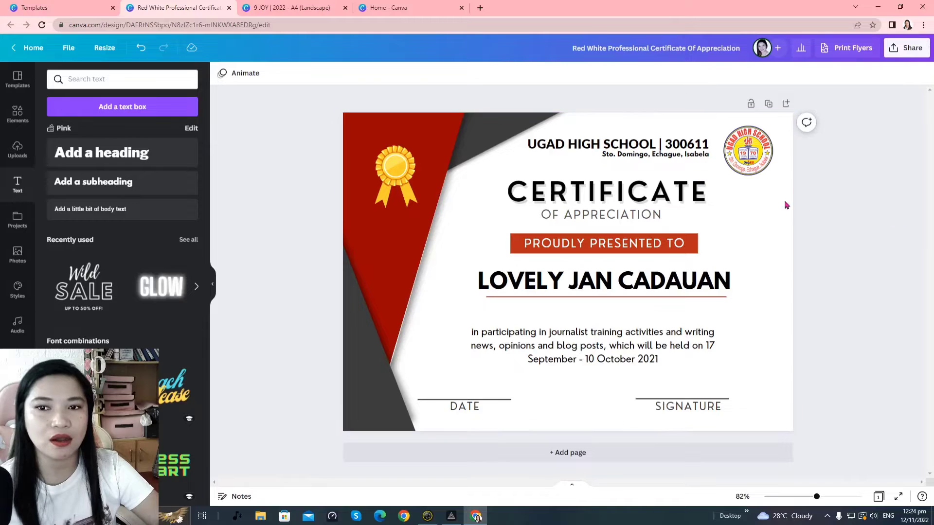
{"action": "left_click", "coordinate": [676, 155]}
{"action": "left_click", "coordinate": [682, 147]}
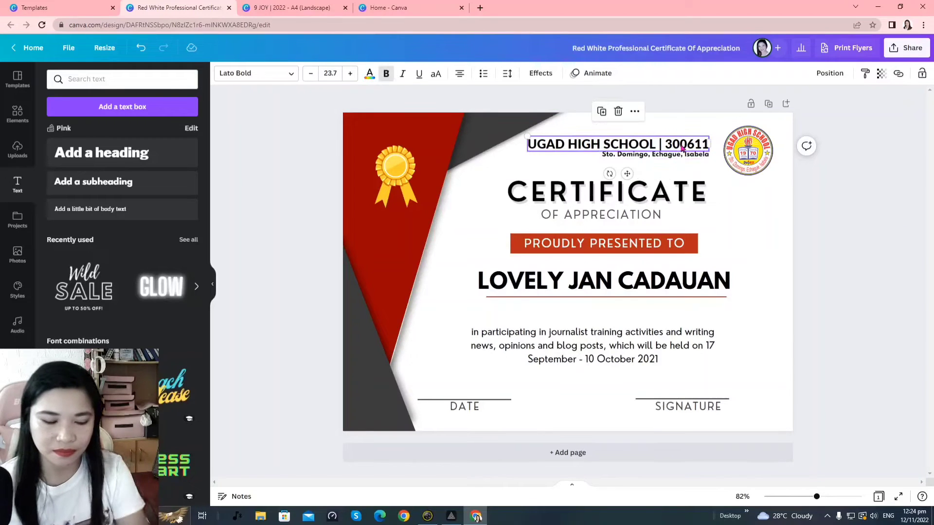
{"action": "left_click", "coordinate": [679, 156], "text": "shift"}
{"action": "left_click_drag", "start_coordinate": [713, 150], "coordinate": [715, 150]}
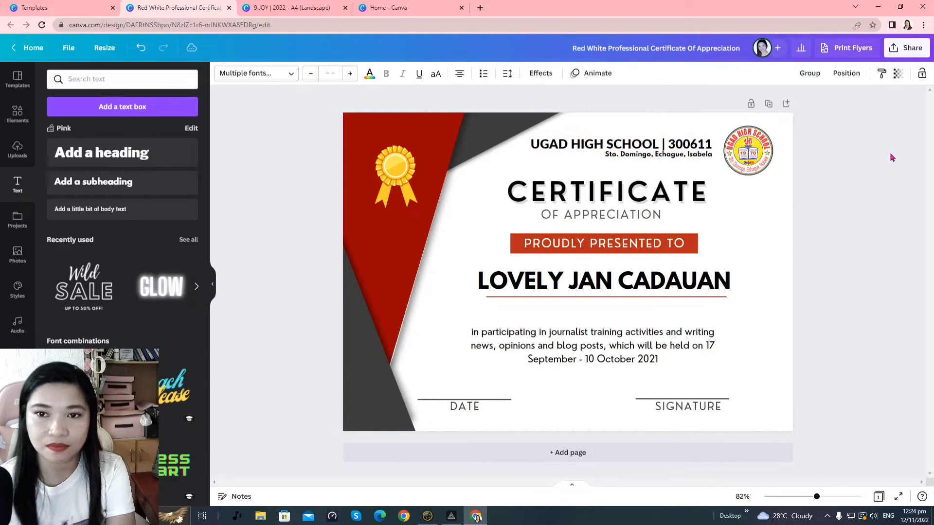
{"action": "key", "text": "shift+Right"}
{"action": "key", "text": "shift+Right"}
{"action": "left_click", "coordinate": [892, 158]}
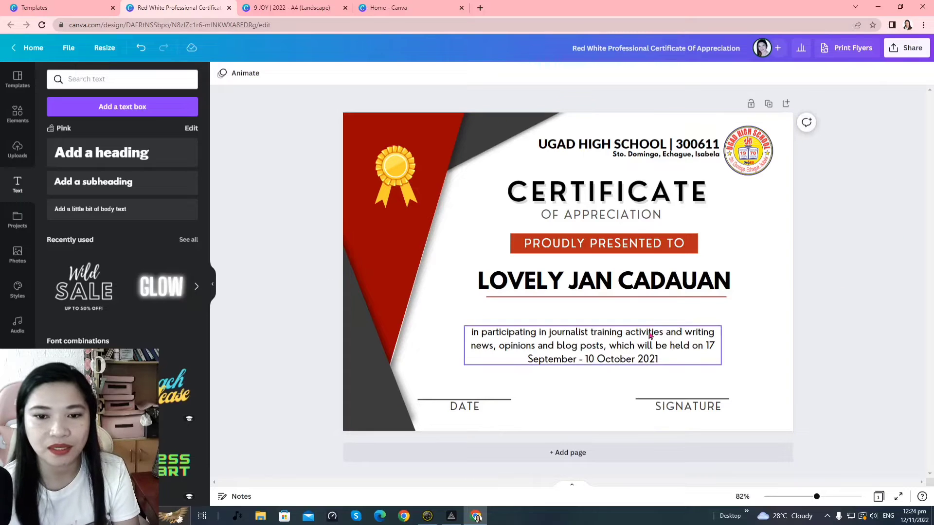
Nudge the achievement paragraph up and copy the recognition text from the 9 JOY 2022 certificate
{"action": "left_click_drag", "start_coordinate": [650, 335], "coordinate": [656, 321]}
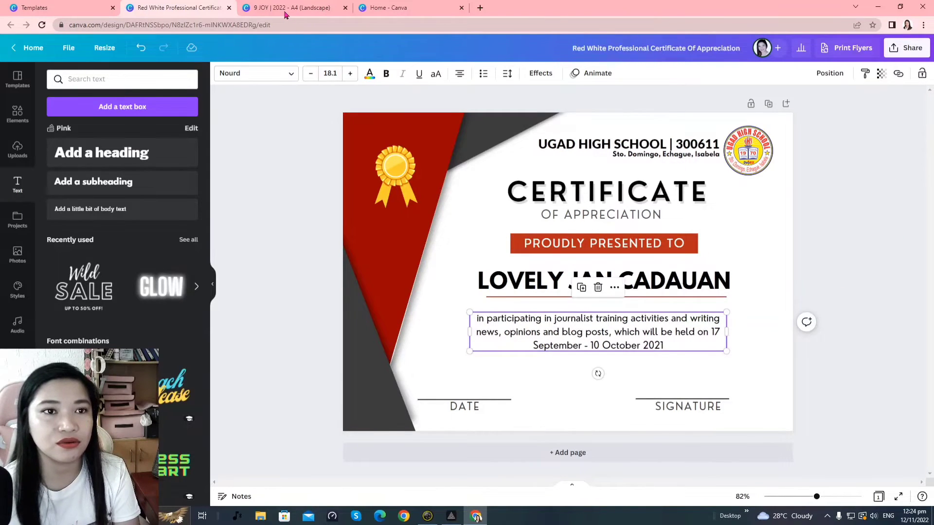
{"action": "left_click", "coordinate": [286, 13]}
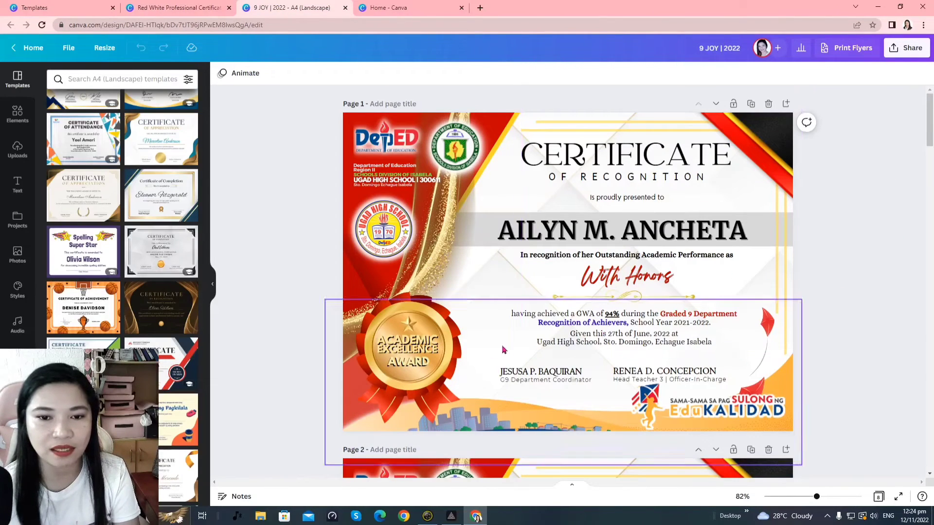
{"action": "left_click", "coordinate": [524, 347]}
{"action": "left_click", "coordinate": [523, 346]}
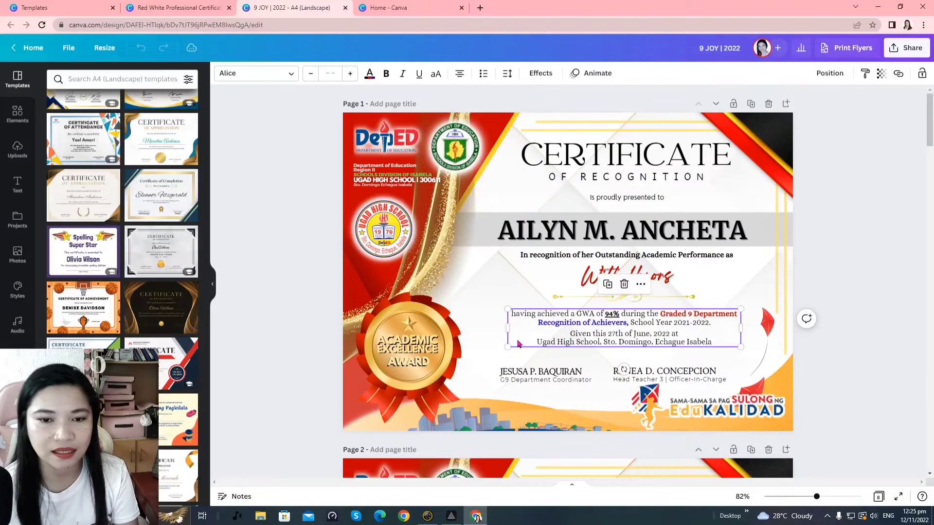
{"action": "left_click", "coordinate": [517, 339]}
{"action": "key", "text": "ctrl+c"}
Paste the 94% GWA recognition text over the certificate's achievement paragraph
{"action": "left_click", "coordinate": [197, 7]}
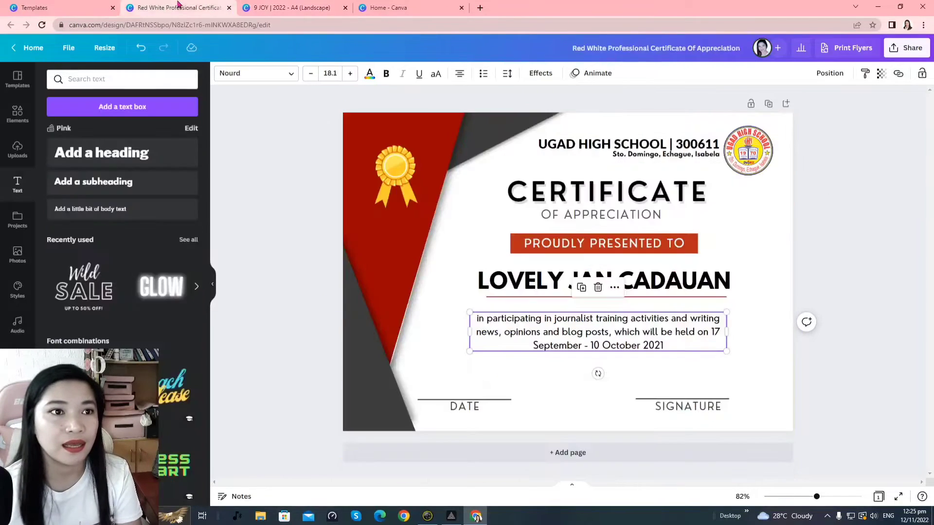
{"action": "left_click", "coordinate": [580, 323]}
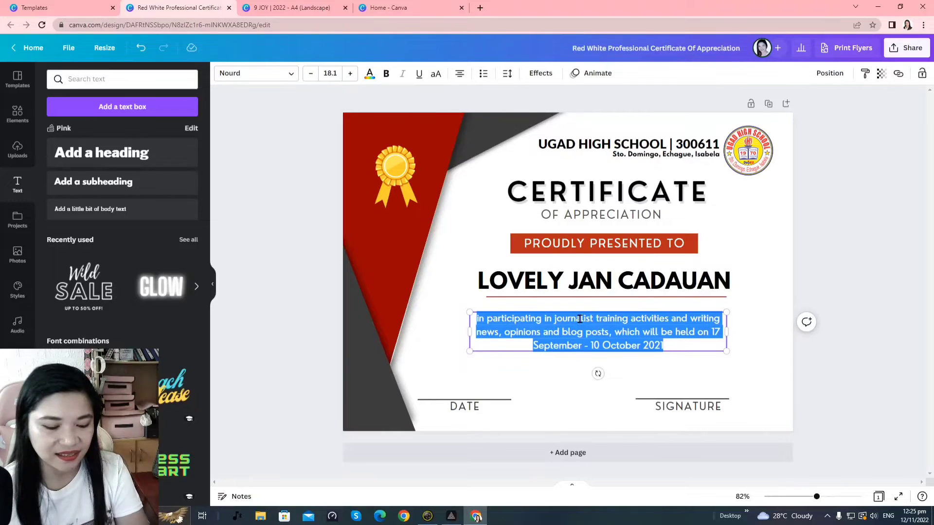
{"action": "key", "text": "ctrl+v"}
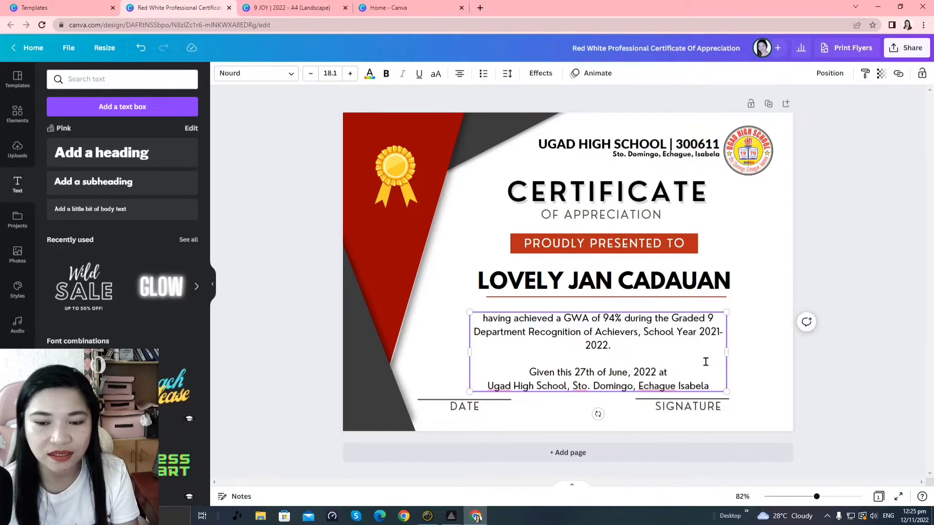
{"action": "key", "text": "ctrl+a"}
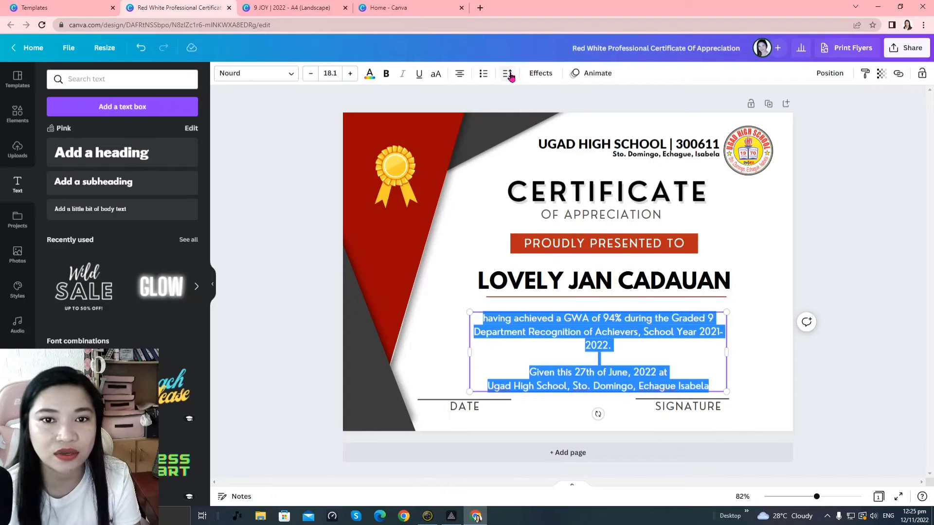
Tighten the achievement paragraph's line spacing from 1.4 to 1.16
{"action": "left_click", "coordinate": [508, 74]}
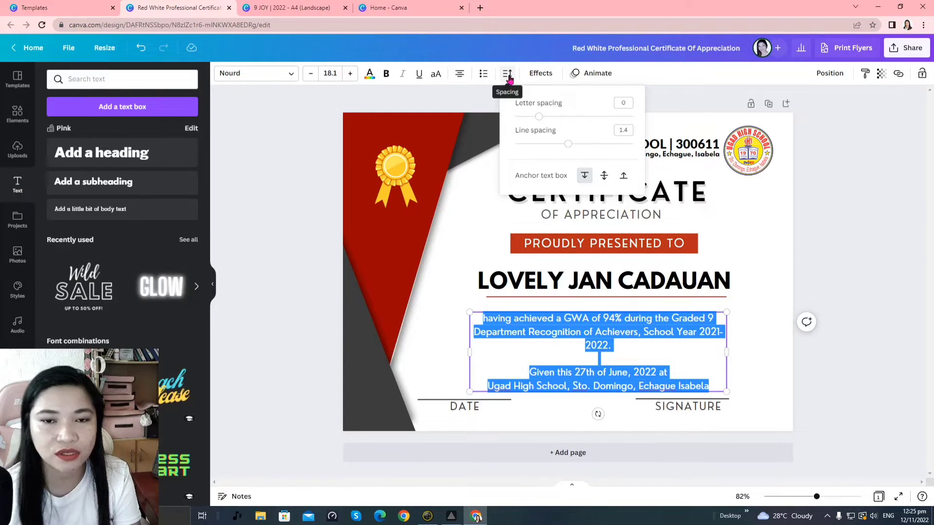
{"action": "left_click_drag", "start_coordinate": [574, 150], "coordinate": [550, 153]}
{"action": "left_click", "coordinate": [856, 271]}
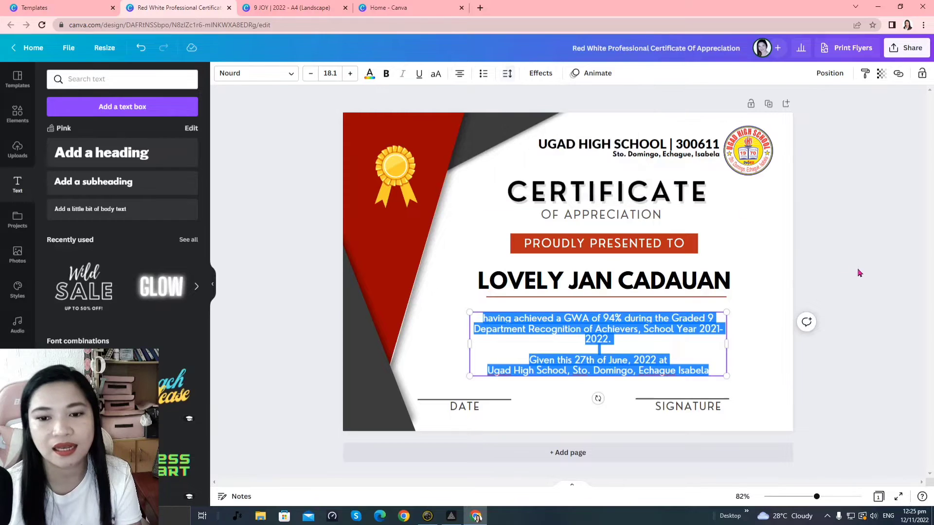
Scale the paragraph down to size 16.8 and move it up under the recipient's name
{"action": "left_click", "coordinate": [851, 292]}
{"action": "left_click", "coordinate": [656, 361]}
{"action": "left_click_drag", "start_coordinate": [656, 362], "coordinate": [662, 353]}
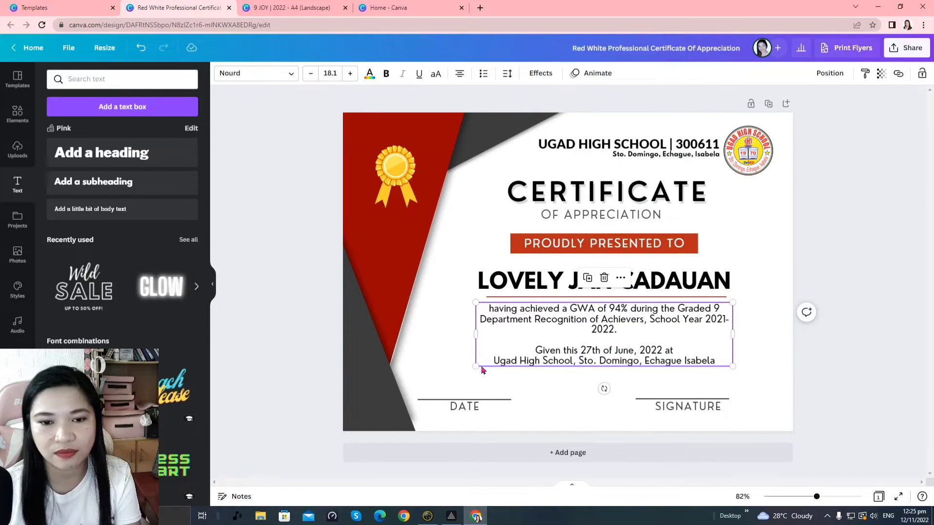
{"action": "left_click_drag", "start_coordinate": [476, 366], "coordinate": [496, 365]}
{"action": "mouse_move", "coordinate": [652, 338]}
{"action": "left_mouse_down"}
{"action": "mouse_move", "coordinate": [640, 337]}
{"action": "mouse_move", "coordinate": [647, 336]}
{"action": "left_mouse_up"}
{"action": "left_click_drag", "start_coordinate": [646, 336], "coordinate": [646, 336]}
Widen the paragraph so '2021-2022.' fits on one line, and centre it beneath the name
{"action": "left_click", "coordinate": [816, 288]}
{"action": "left_click", "coordinate": [711, 338]}
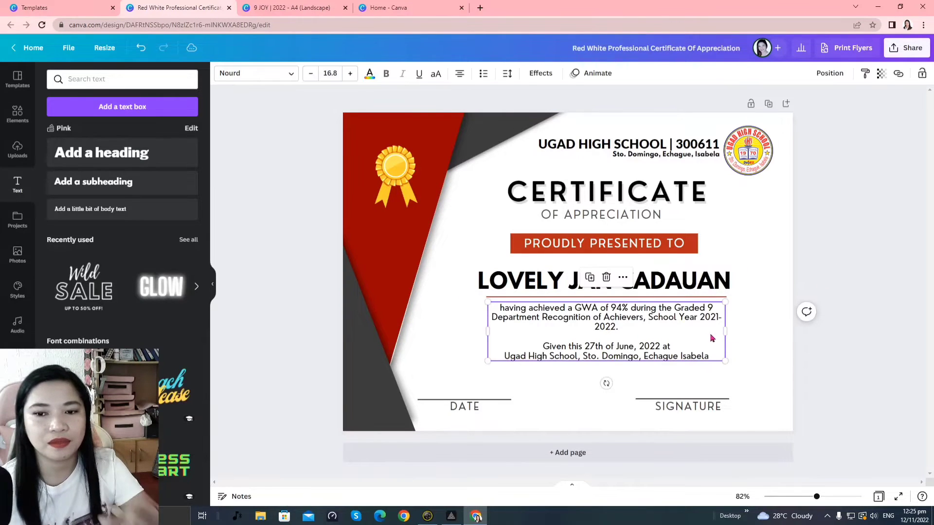
{"action": "left_click_drag", "start_coordinate": [727, 332], "coordinate": [749, 332]}
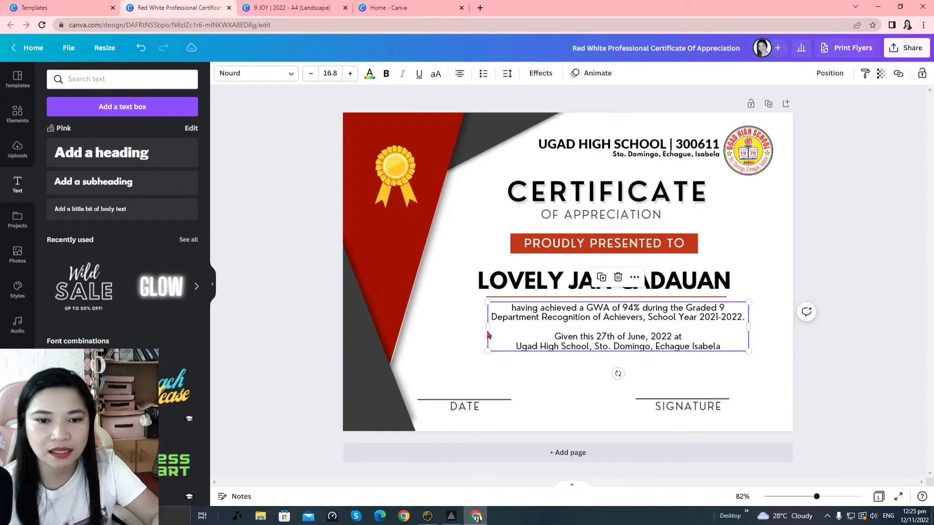
{"action": "left_click_drag", "start_coordinate": [490, 336], "coordinate": [464, 328]}
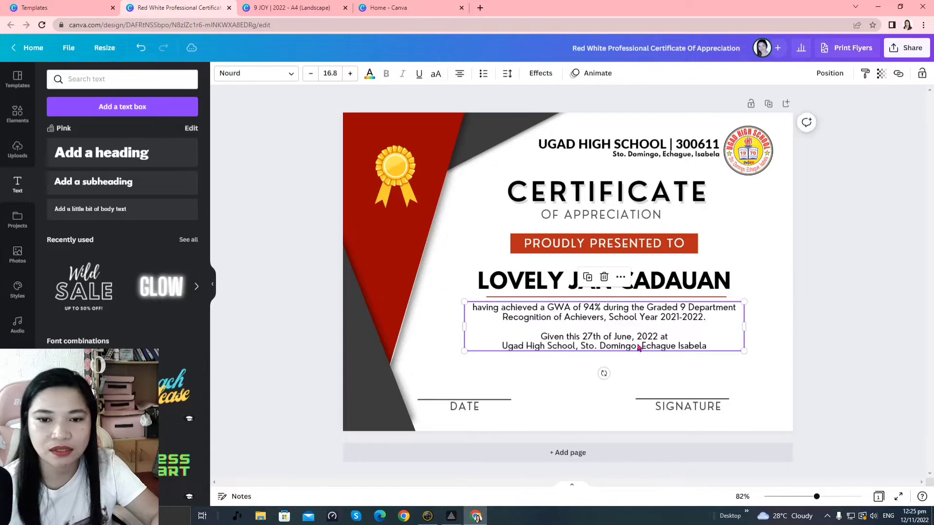
{"action": "left_click_drag", "start_coordinate": [637, 345], "coordinate": [641, 345]}
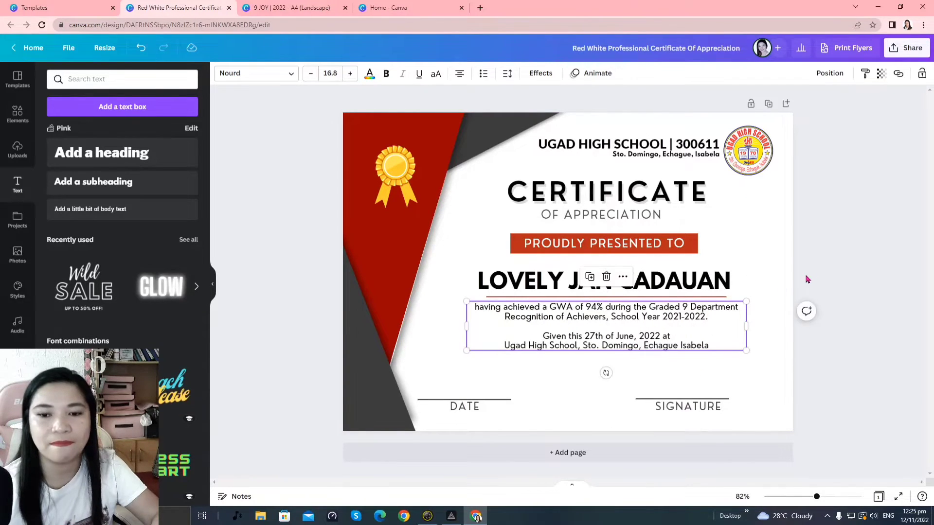
{"action": "left_click", "coordinate": [694, 381]}
{"action": "left_click_drag", "start_coordinate": [752, 422], "coordinate": [472, 405]}
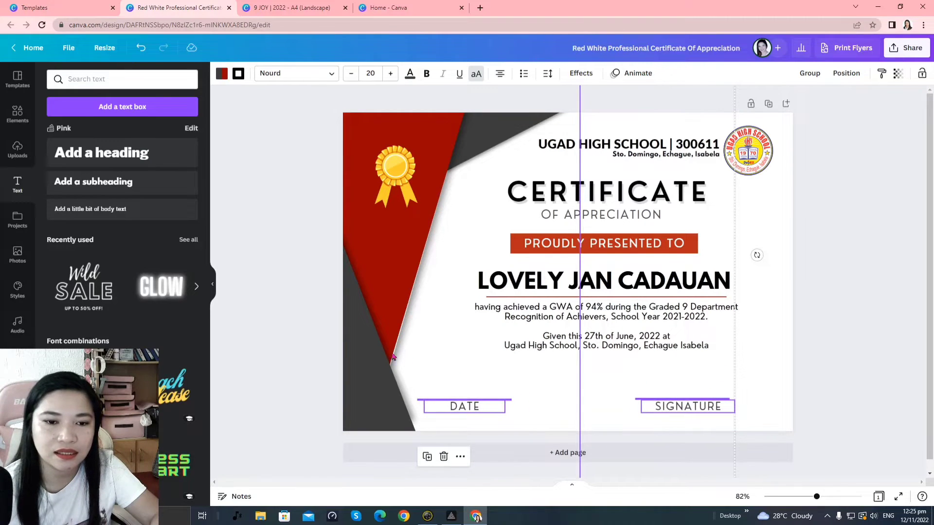
Delete the DATE and SIGNATURE placeholders and copy the signature group from the 9 JOY | 2022 design
{"action": "mouse_move", "coordinate": [643, 408]}
{"action": "left_mouse_down"}
{"action": "mouse_move", "coordinate": [646, 391]}
{"action": "mouse_move", "coordinate": [670, 386]}
{"action": "left_mouse_up"}
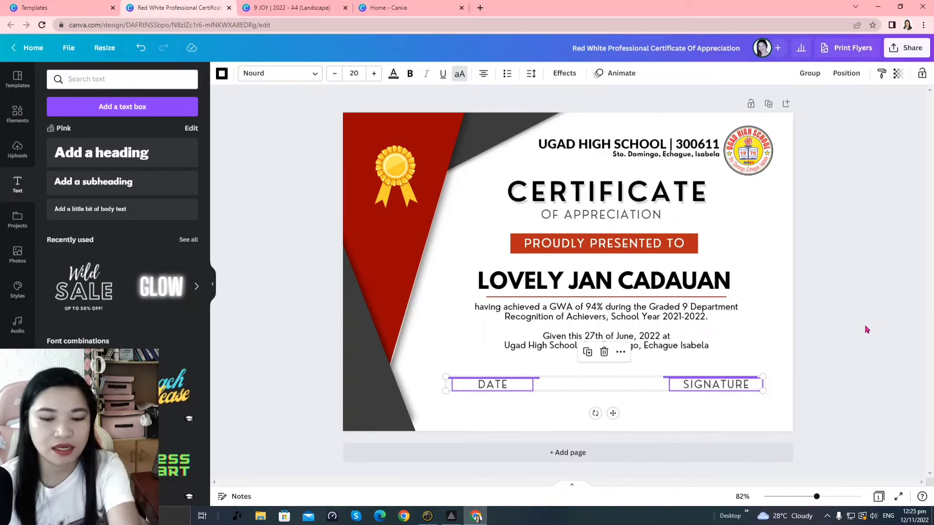
{"action": "key", "text": "Delete"}
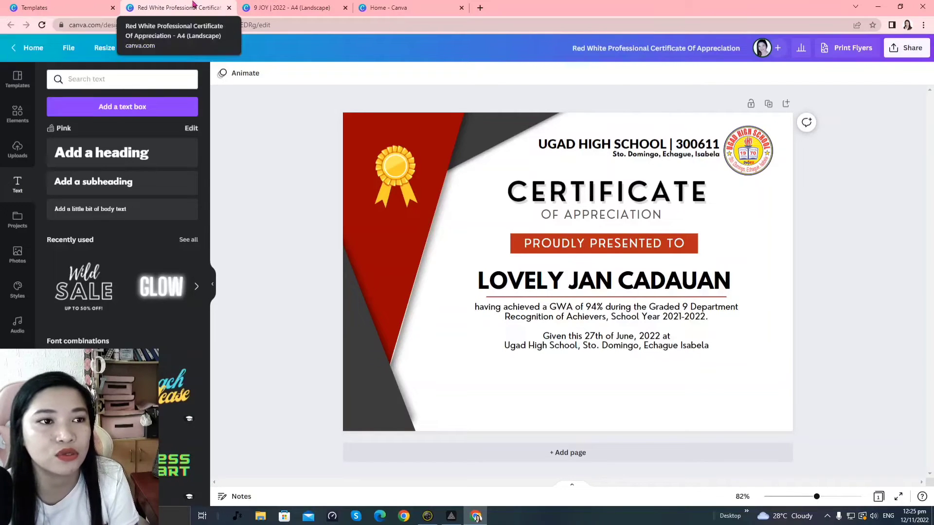
{"action": "left_click", "coordinate": [291, 7]}
{"action": "left_click", "coordinate": [806, 336]}
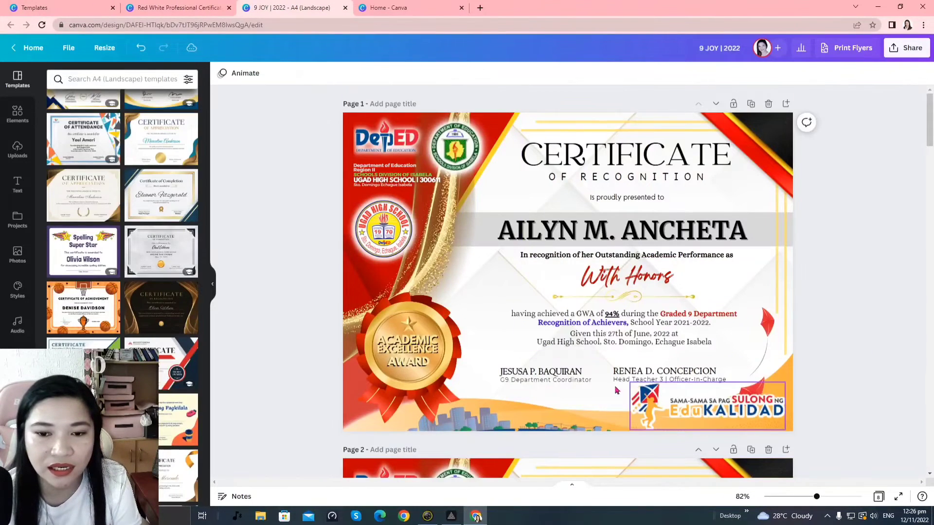
{"action": "left_click", "coordinate": [620, 375]}
{"action": "left_click", "coordinate": [766, 369]}
{"action": "left_click", "coordinate": [725, 376]}
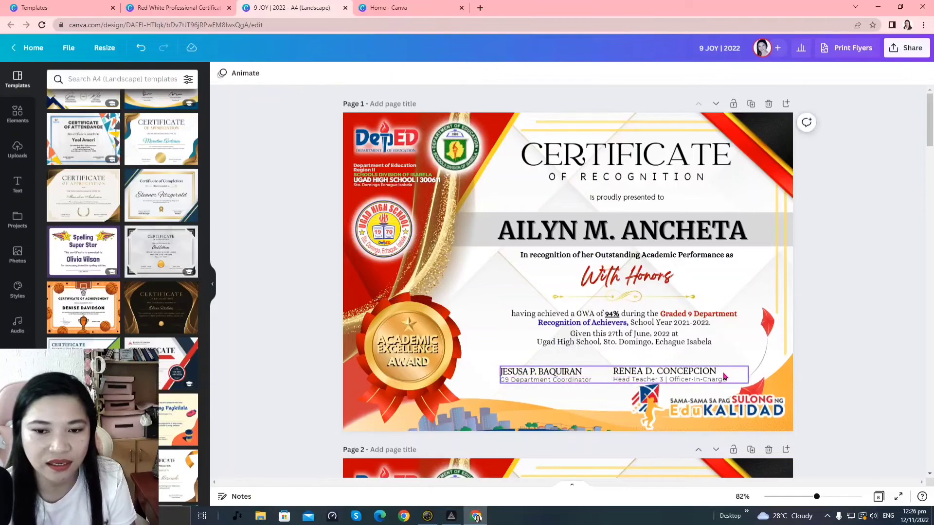
{"action": "left_click", "coordinate": [721, 384]}
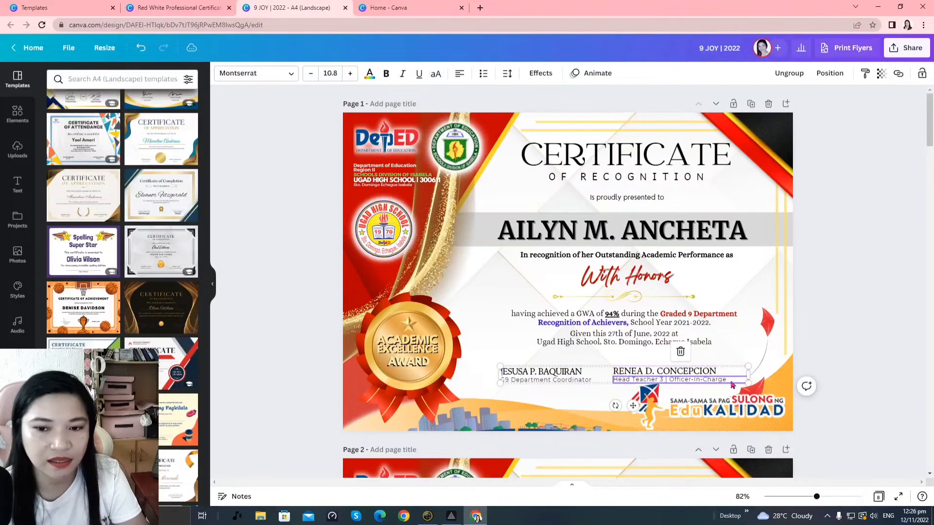
{"action": "left_click", "coordinate": [721, 385]}
{"action": "left_click", "coordinate": [722, 383]}
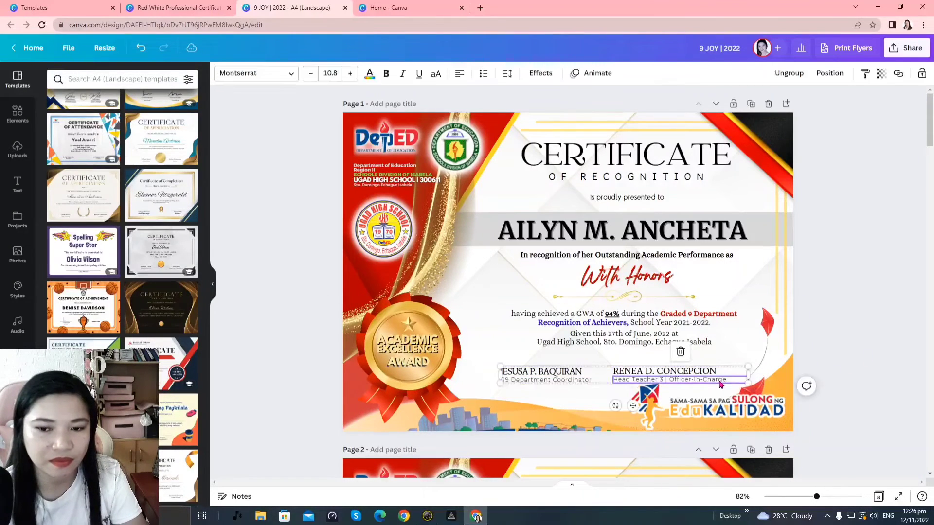
Paste the two-signatory block into the red-white certificate below the date line
{"action": "left_click", "coordinate": [207, 6]}
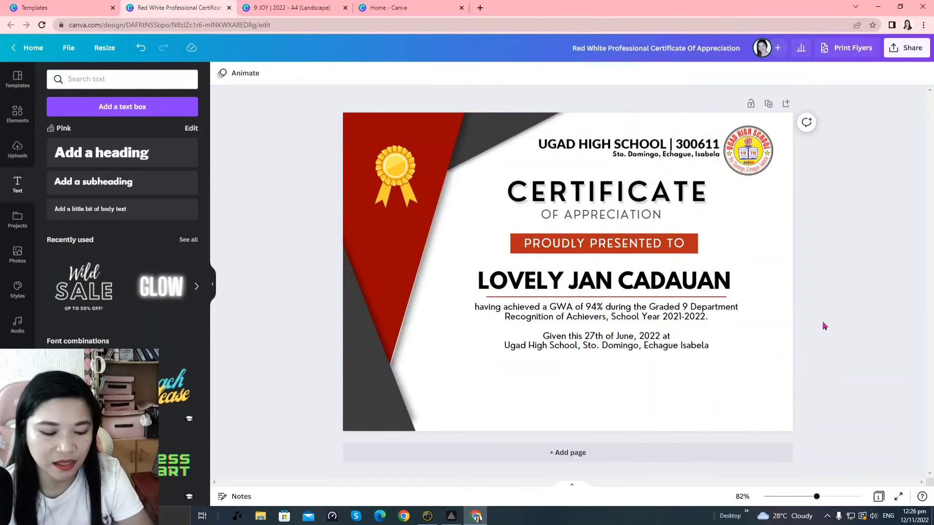
{"action": "key", "text": "ctrl+v"}
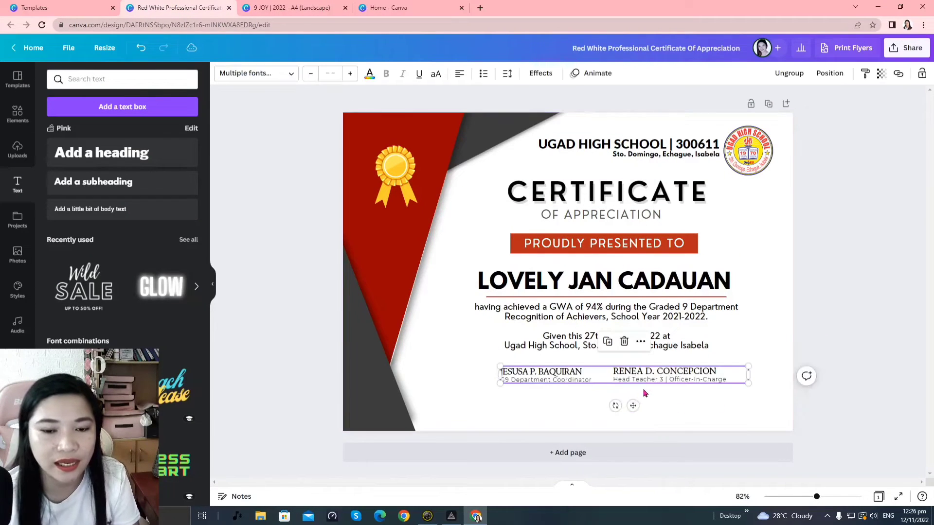
{"action": "mouse_move", "coordinate": [681, 374]}
{"action": "left_mouse_down"}
{"action": "mouse_move", "coordinate": [657, 379]}
{"action": "mouse_move", "coordinate": [663, 384]}
{"action": "left_mouse_up"}
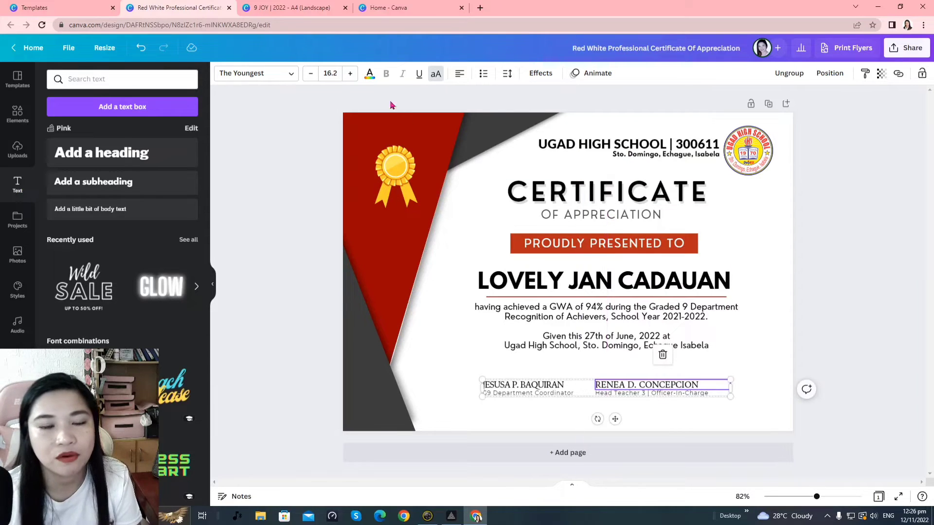
{"action": "double_click", "coordinate": [543, 386]}
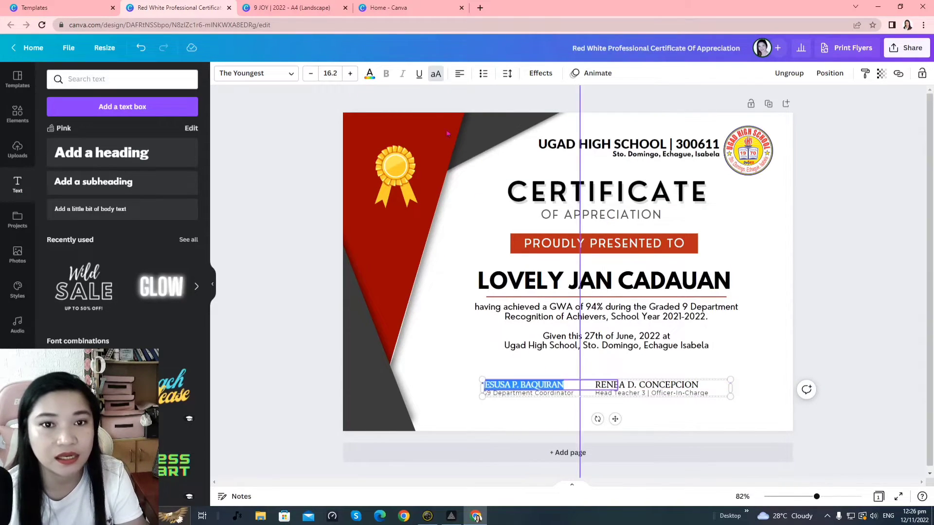
Centre-align both signatories' names and titles
{"action": "left_click", "coordinate": [460, 73]}
{"action": "left_click", "coordinate": [546, 395]}
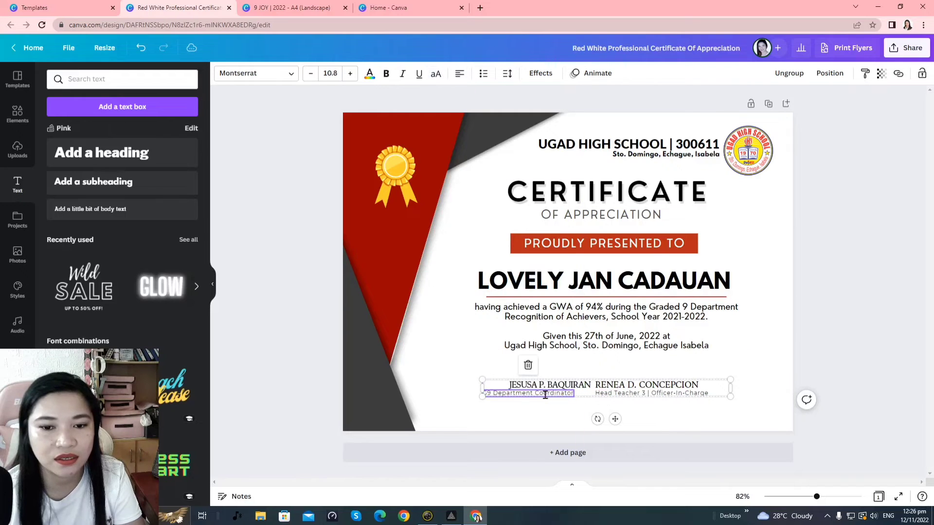
{"action": "double_click", "coordinate": [546, 394]}
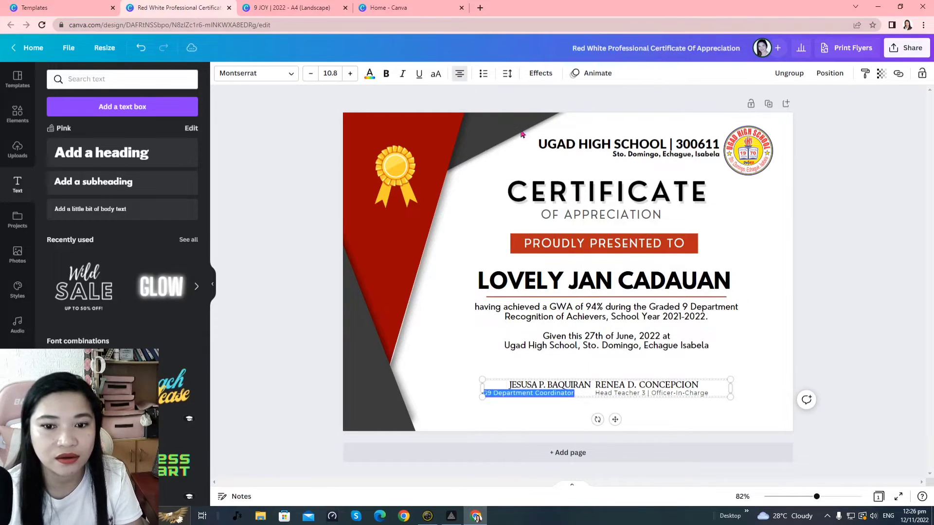
{"action": "left_click", "coordinate": [675, 387]}
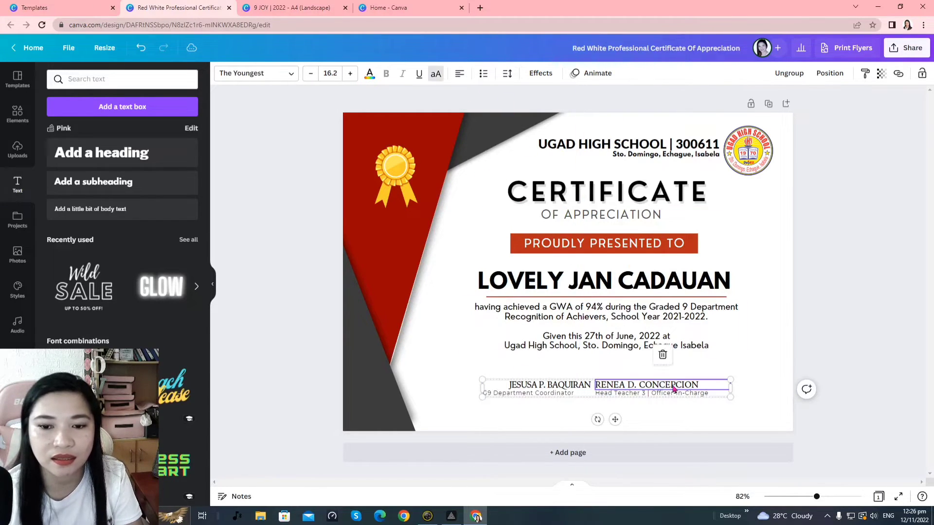
{"action": "key", "text": "ctrl+a"}
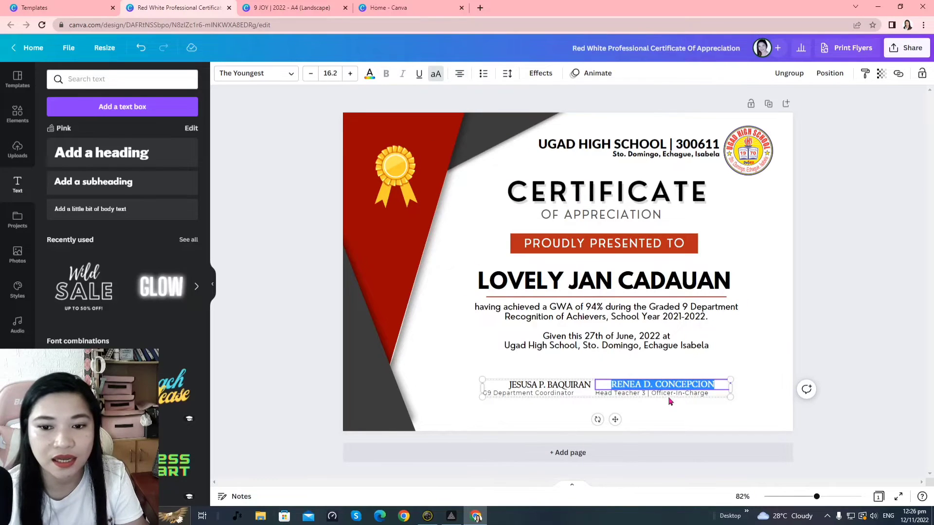
{"action": "left_click", "coordinate": [675, 395]}
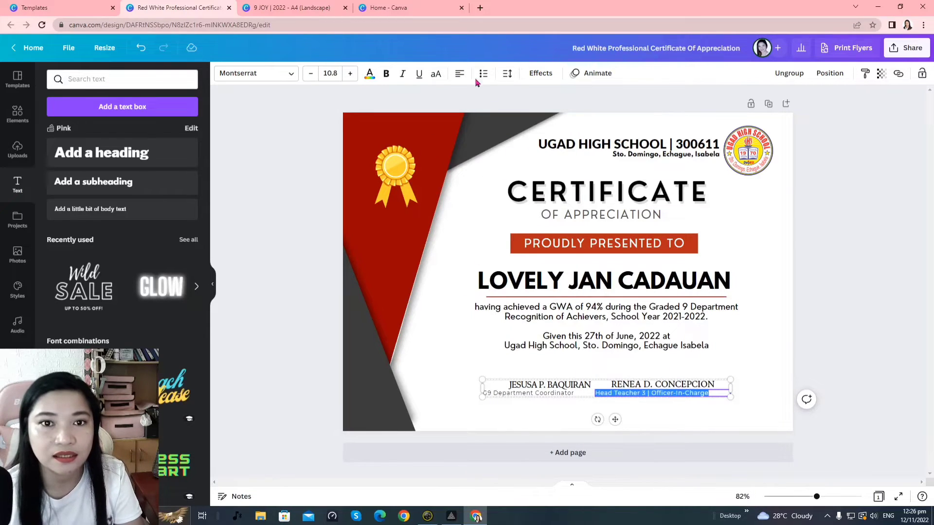
Ungroup the signature texts and position each title directly beneath its name
{"action": "left_click", "coordinate": [680, 385]}
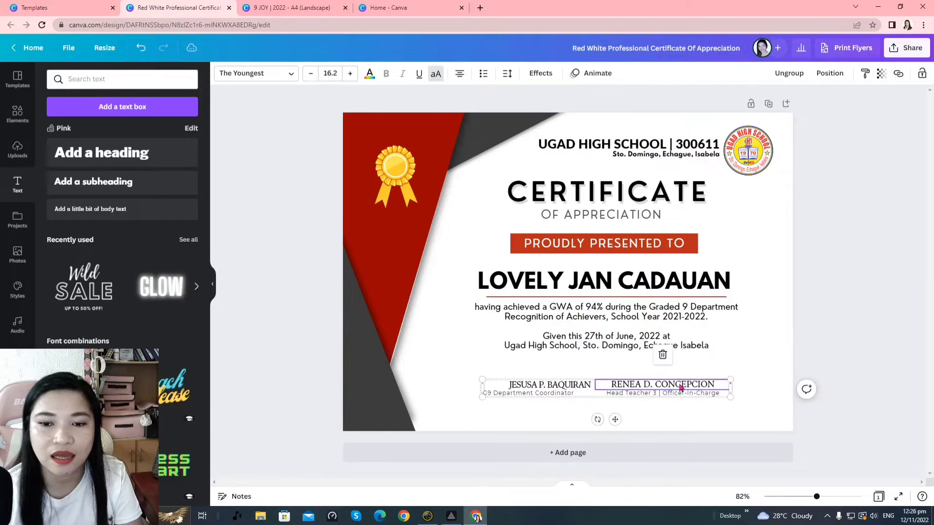
{"action": "right_click", "coordinate": [680, 387]}
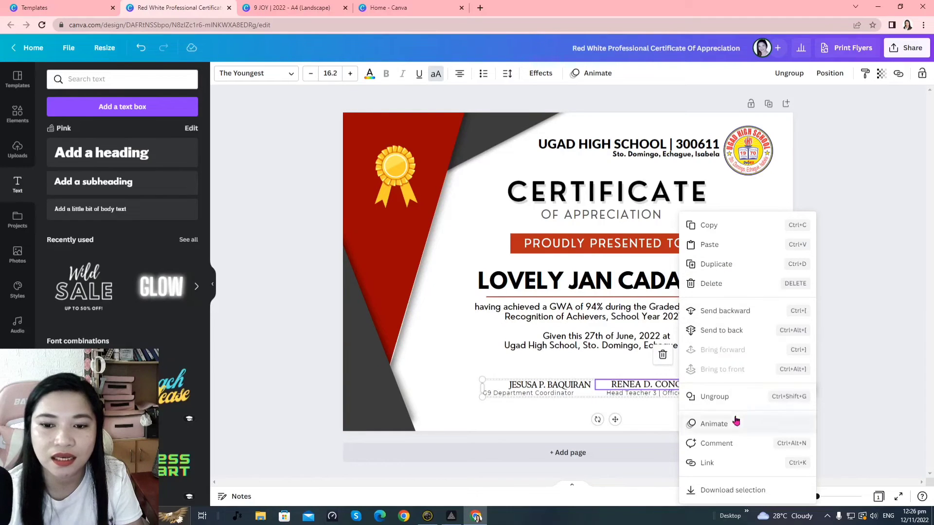
{"action": "left_click", "coordinate": [715, 396]}
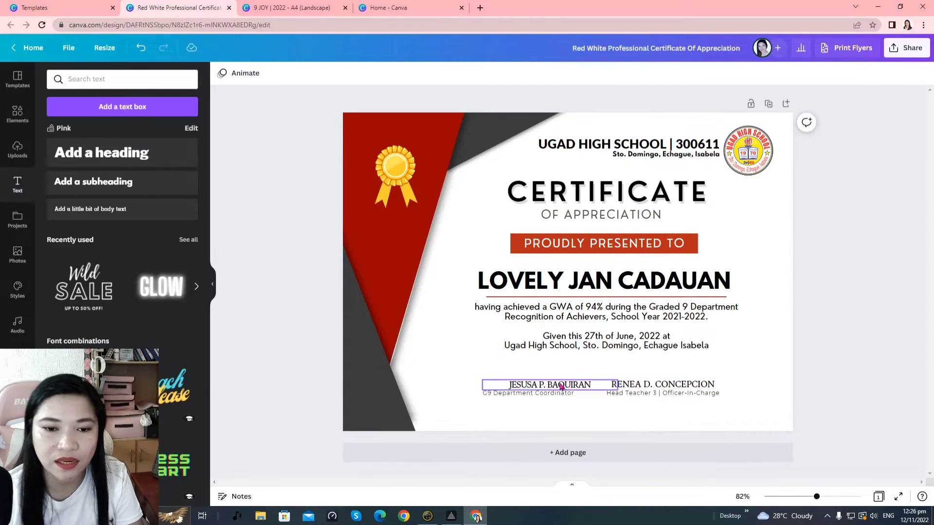
{"action": "mouse_move", "coordinate": [561, 386]}
{"action": "left_mouse_down"}
{"action": "mouse_move", "coordinate": [508, 394]}
{"action": "mouse_move", "coordinate": [545, 394]}
{"action": "left_mouse_up"}
{"action": "left_click", "coordinate": [585, 398]}
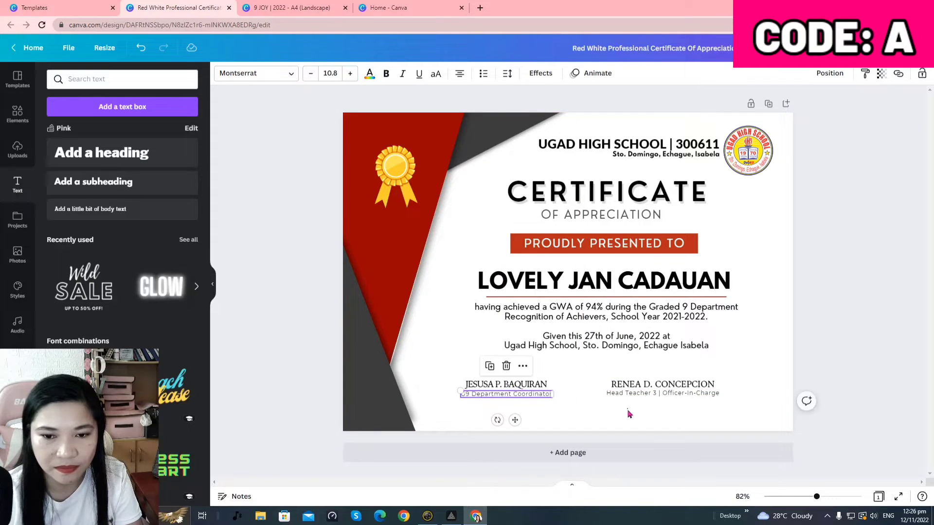
{"action": "left_click", "coordinate": [657, 394]}
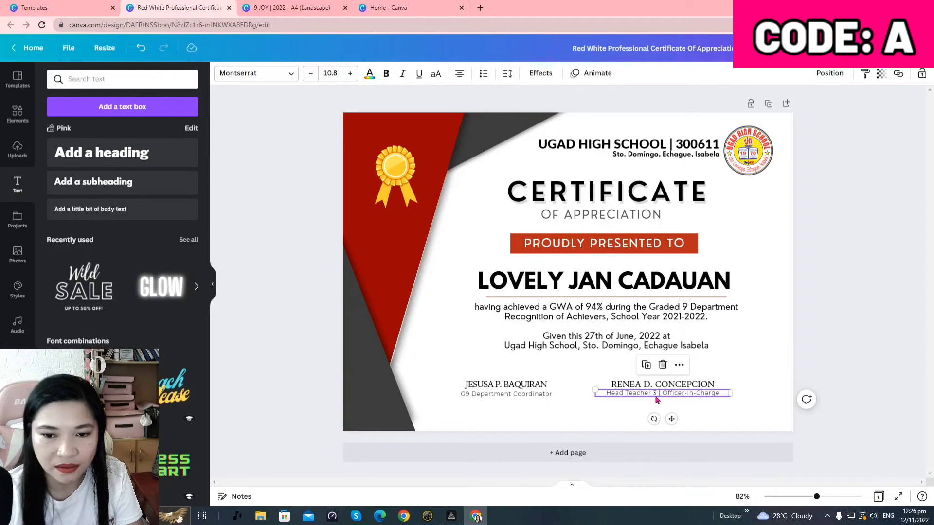
{"action": "left_click_drag", "start_coordinate": [657, 400], "coordinate": [660, 399]}
{"action": "left_click", "coordinate": [587, 402]}
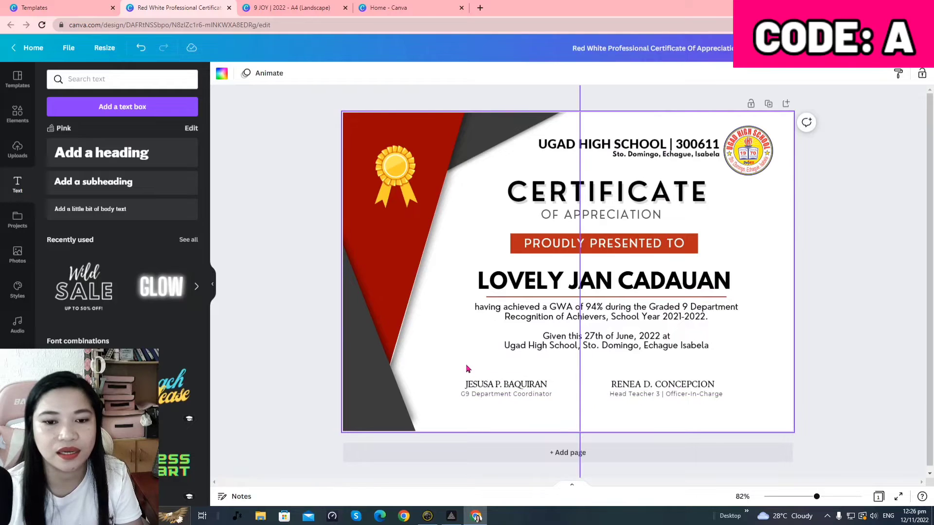
Shift all four signature texts right together as one centred block
{"action": "mouse_move", "coordinate": [467, 368]}
{"action": "left_mouse_down"}
{"action": "mouse_move", "coordinate": [721, 411]}
{"action": "mouse_move", "coordinate": [438, 341]}
{"action": "left_mouse_up"}
{"action": "left_click", "coordinate": [751, 389]}
{"action": "left_click_drag", "start_coordinate": [662, 384], "coordinate": [692, 384]}
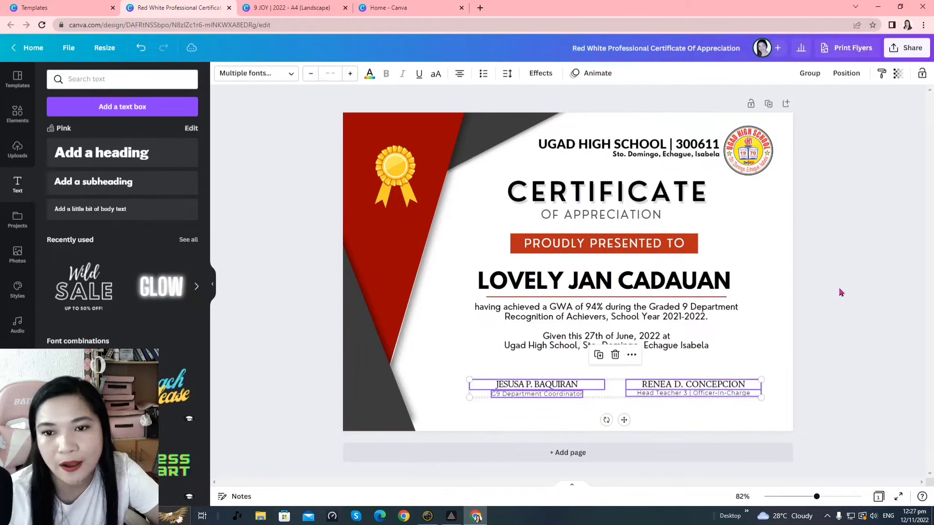
{"action": "left_click", "coordinate": [841, 292]}
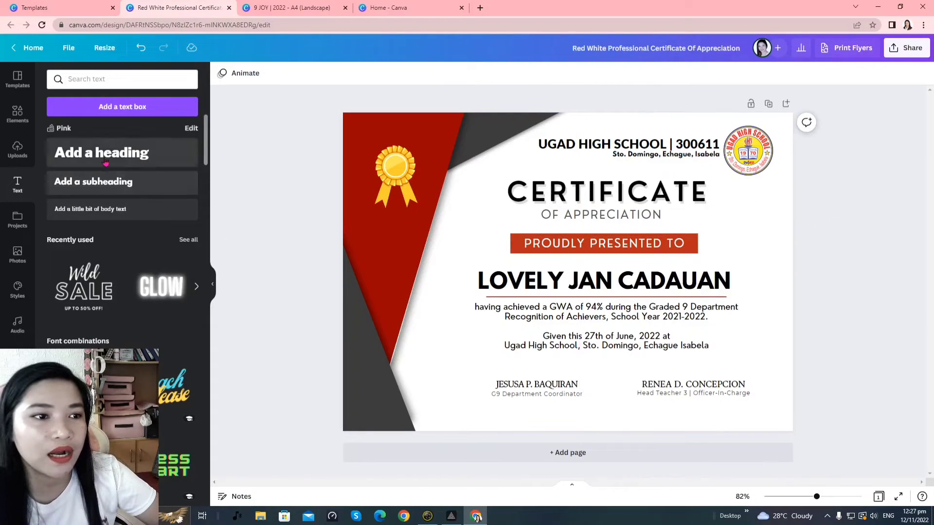
Search photos for 'white background' and add a white textured photo to the page
{"action": "left_click", "coordinate": [16, 262]}
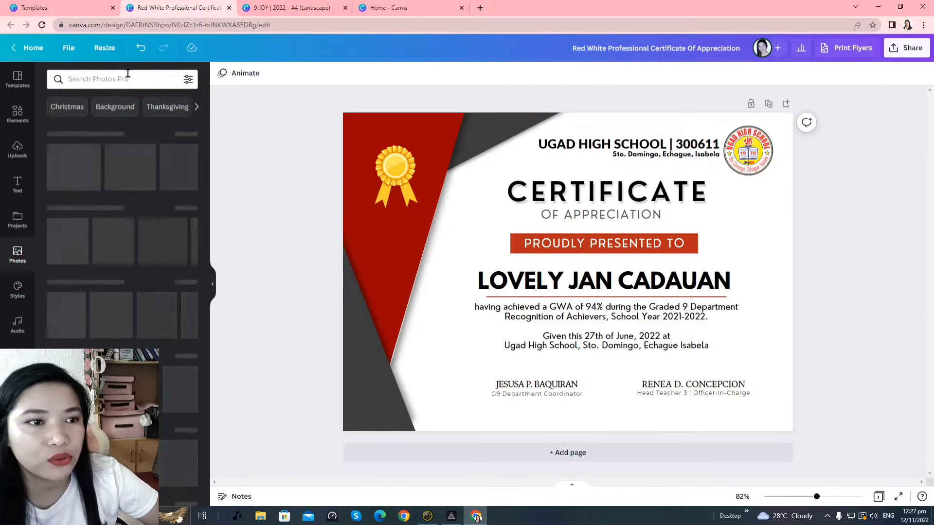
{"action": "left_click", "coordinate": [148, 85]}
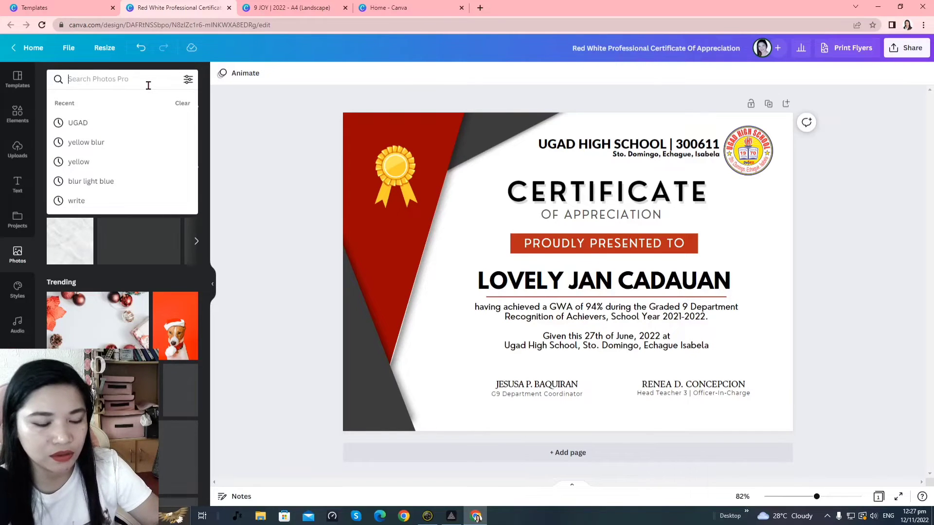
{"action": "type", "text": "whiter"}
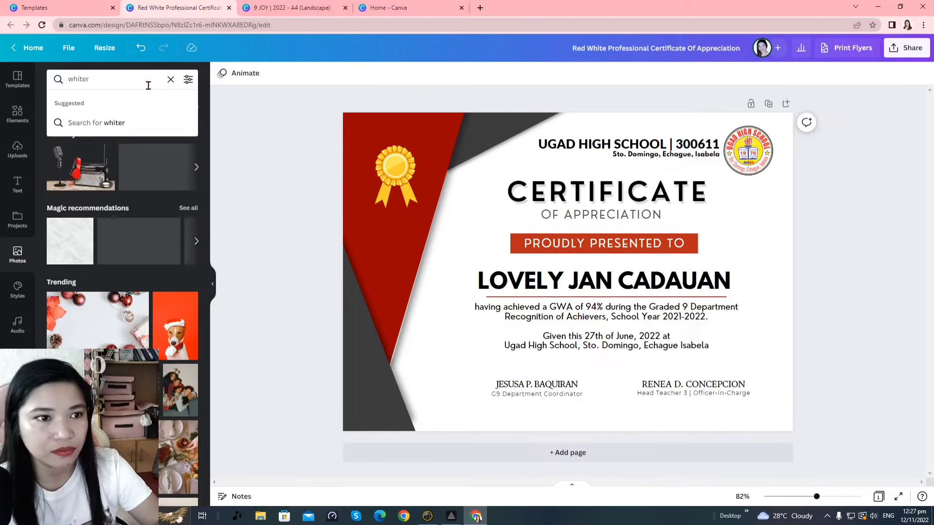
{"action": "key", "text": "BackSpace"}
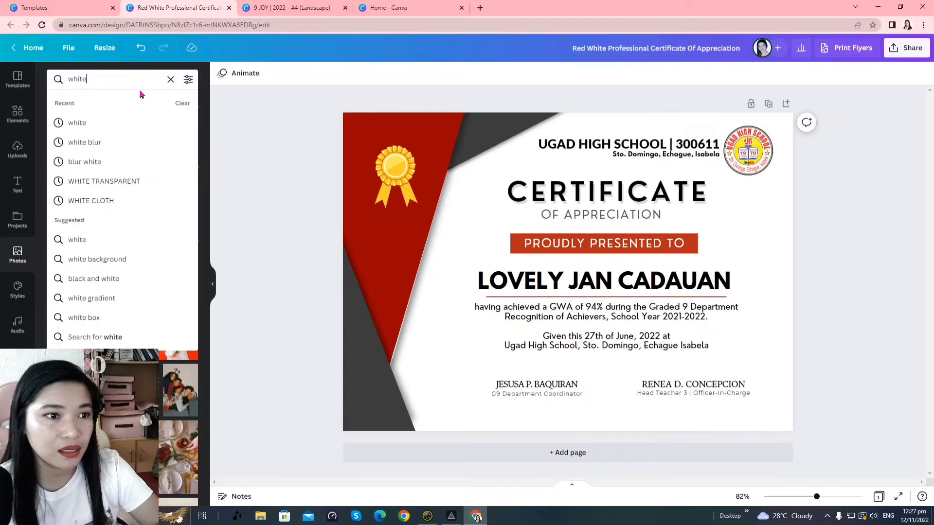
{"action": "type", "text": "ba"}
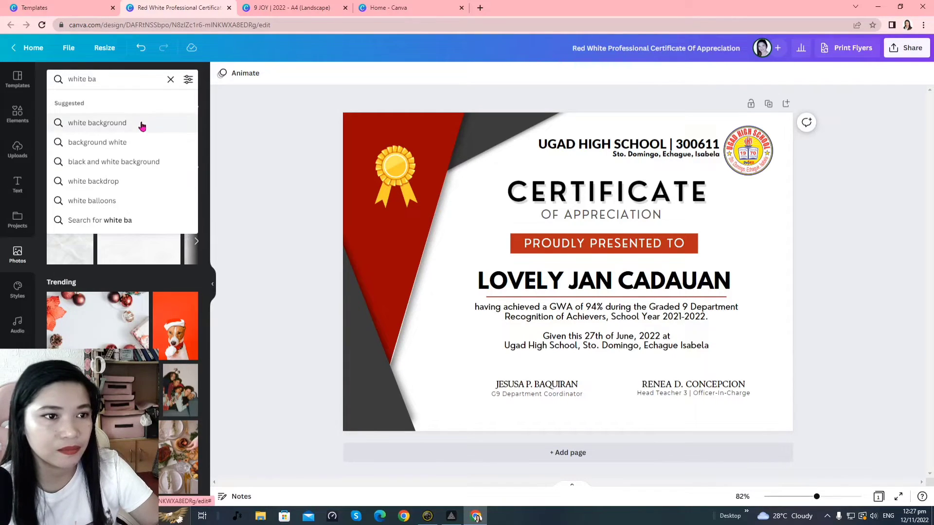
{"action": "left_click", "coordinate": [142, 126]}
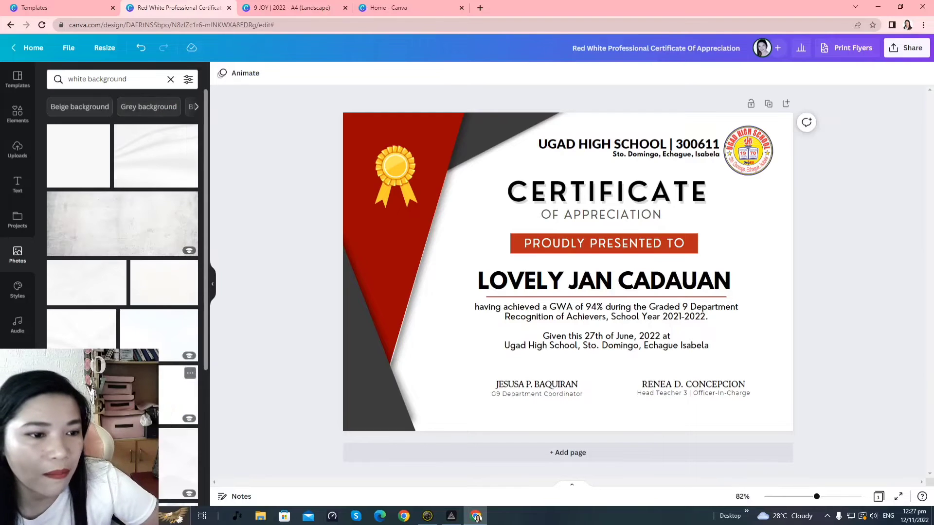
{"action": "scroll", "coordinate": [122, 219], "scroll_direction": "down", "scroll_amount": 1}
{"action": "left_click", "coordinate": [91, 333]}
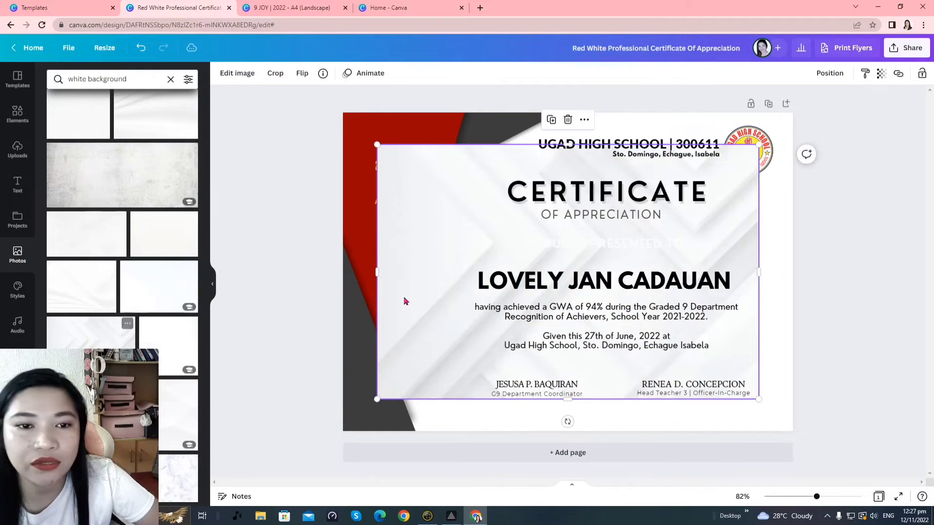
Stretch the white photo over the whole page and send it to the back
{"action": "left_click_drag", "start_coordinate": [394, 252], "coordinate": [377, 241]}
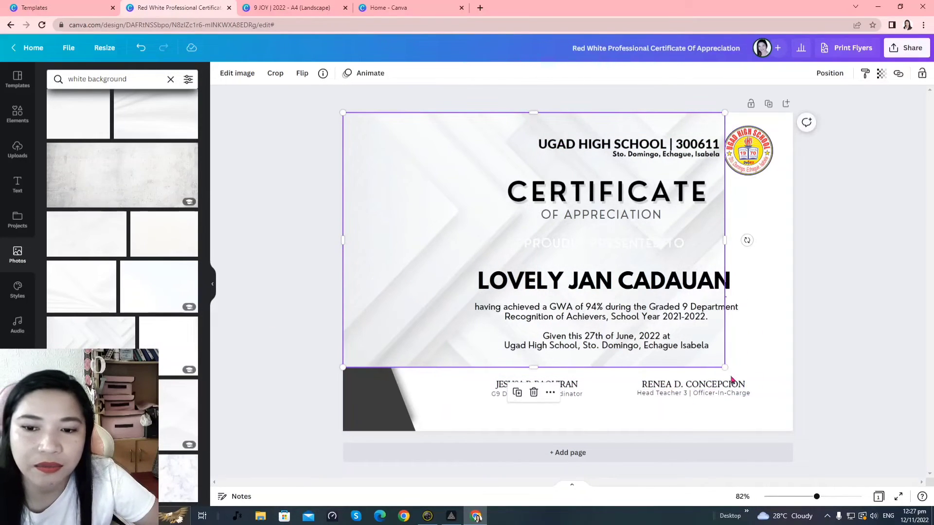
{"action": "left_click_drag", "start_coordinate": [724, 372], "coordinate": [821, 435]}
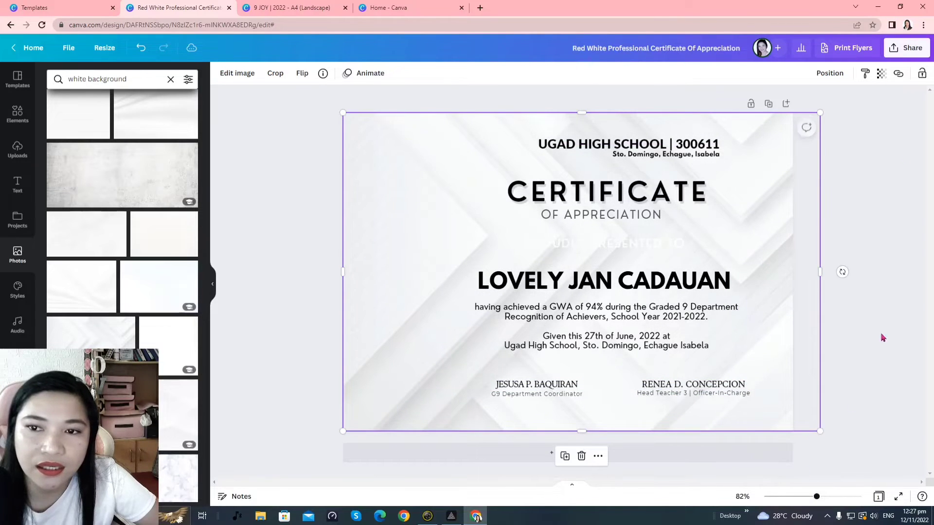
{"action": "left_click", "coordinate": [846, 78]}
{"action": "left_click", "coordinate": [799, 120]}
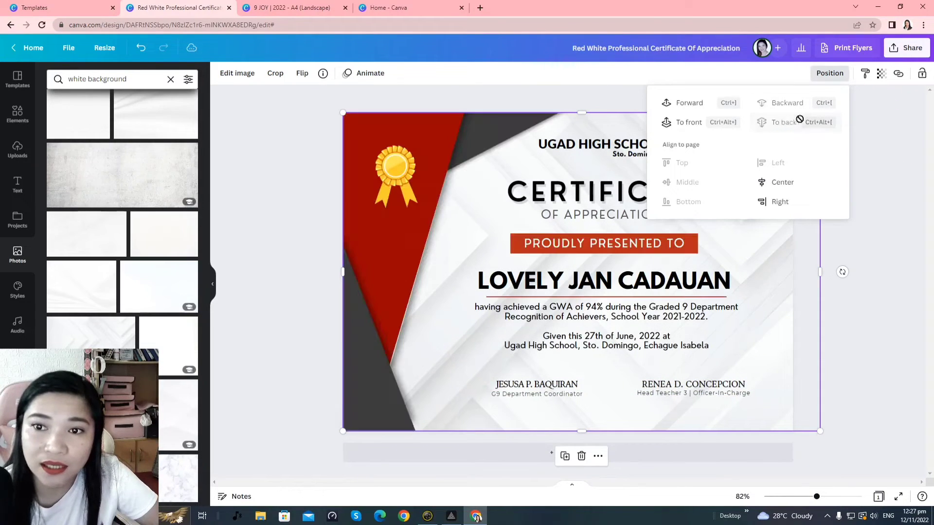
{"action": "left_click", "coordinate": [894, 245]}
{"action": "left_click", "coordinate": [894, 245]}
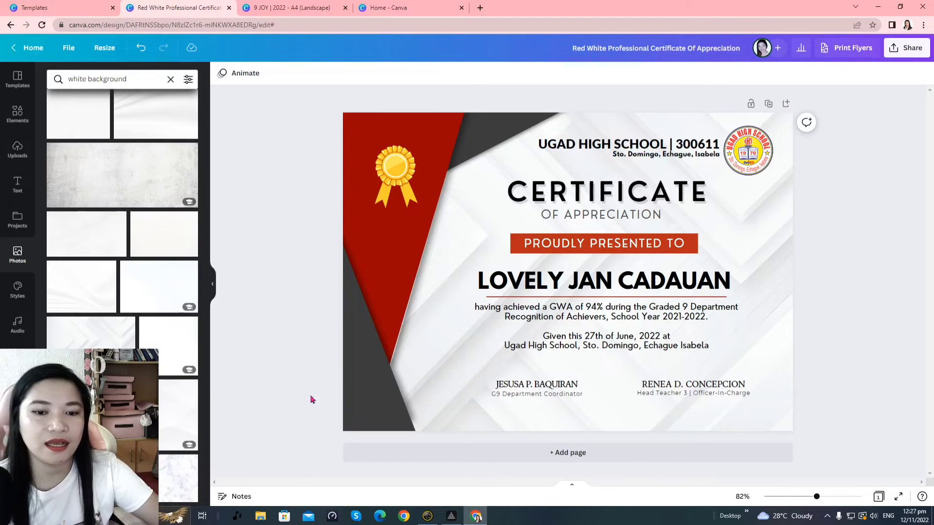
Search Elements for 'awards', then narrow the results to 'award' and 'award ribbon'
{"action": "left_click", "coordinate": [9, 120]}
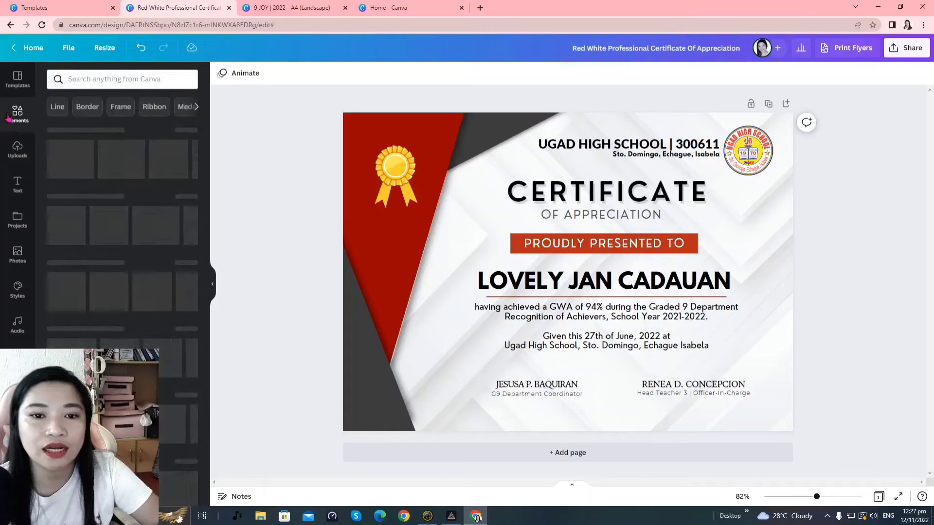
{"action": "left_click", "coordinate": [141, 77]}
{"action": "type", "text": "aw"}
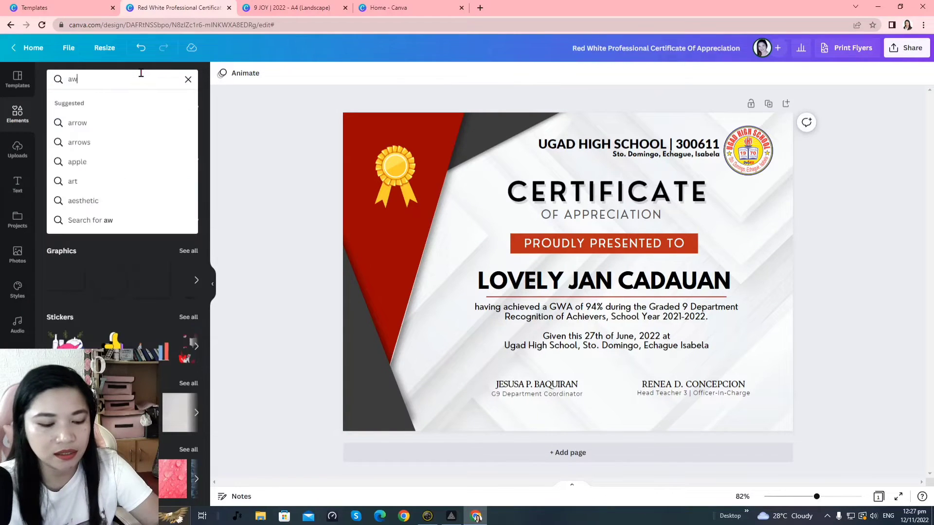
{"action": "type", "text": "ards"}
{"action": "key", "text": "Return"}
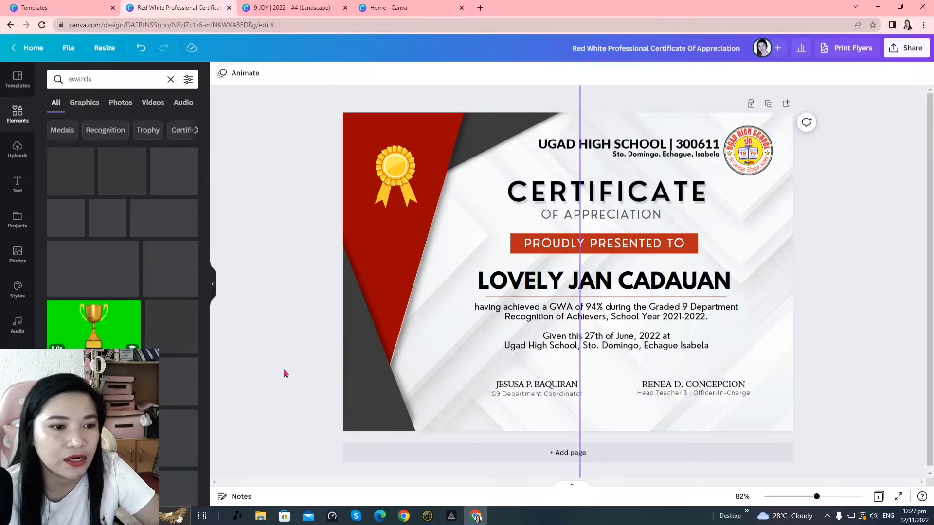
{"action": "left_click", "coordinate": [116, 78]}
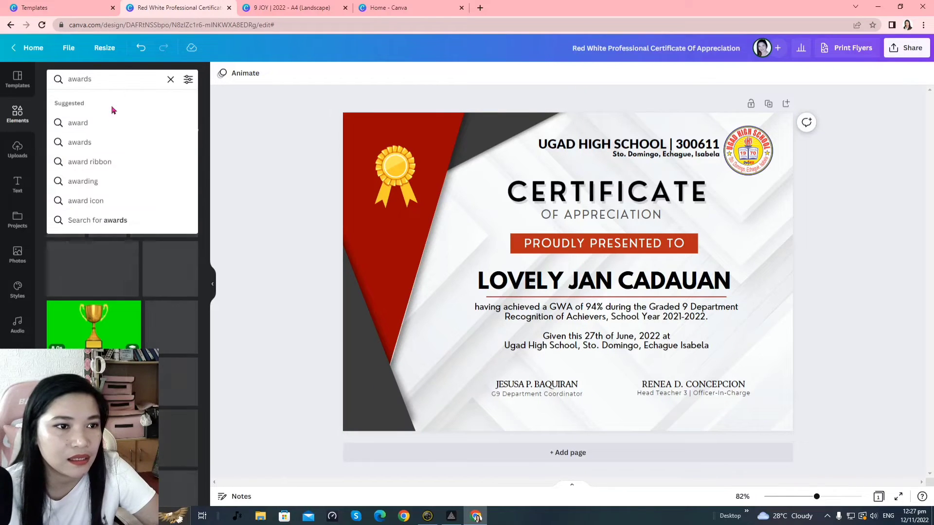
{"action": "left_click", "coordinate": [109, 121]}
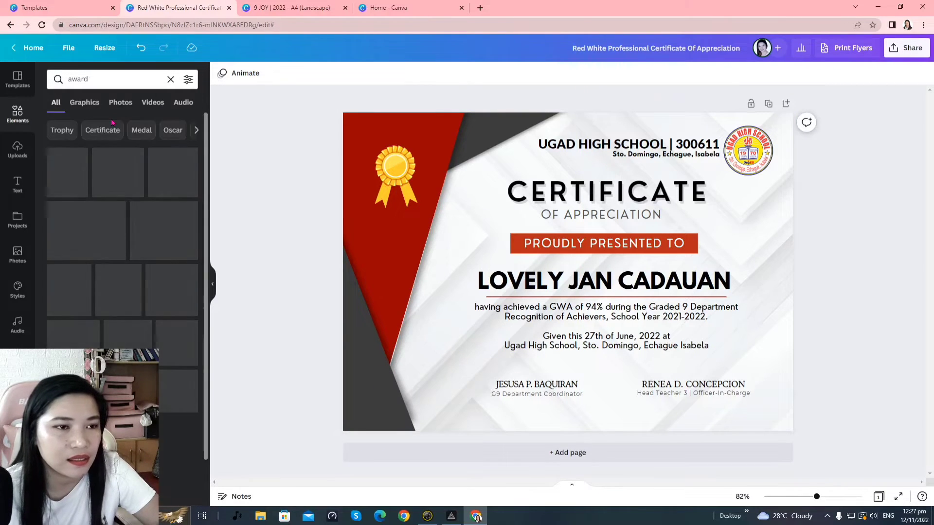
{"action": "left_click", "coordinate": [119, 86]}
{"action": "left_click", "coordinate": [109, 219]}
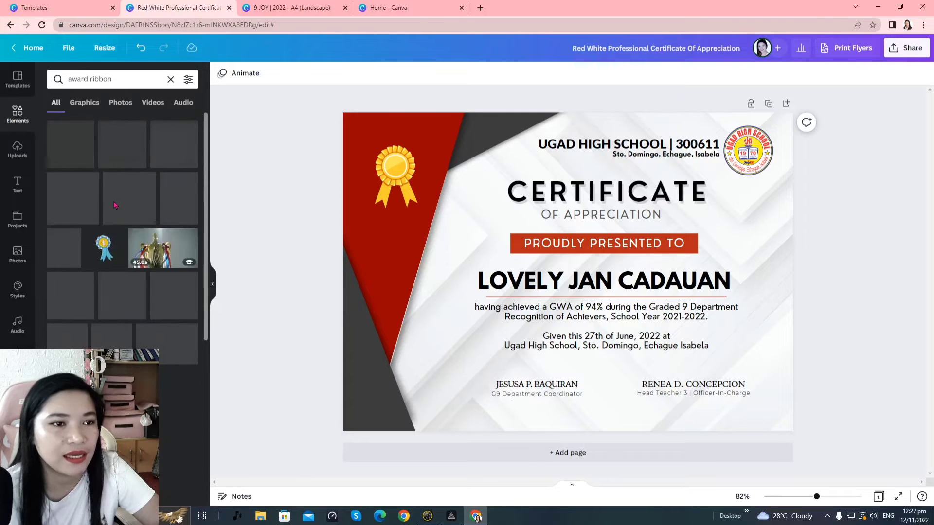
{"action": "left_click", "coordinate": [774, 244]}
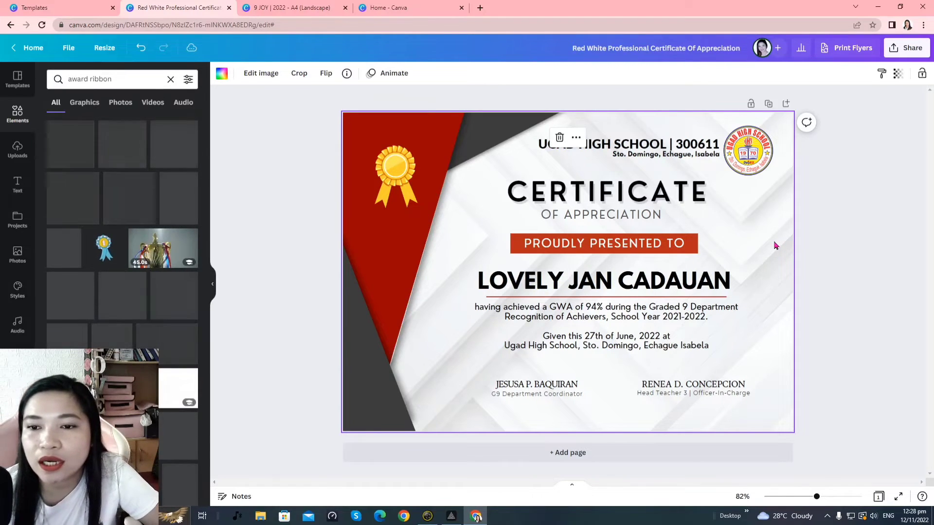
Fade the white background photo to 43 transparency
{"action": "left_click", "coordinate": [898, 73]}
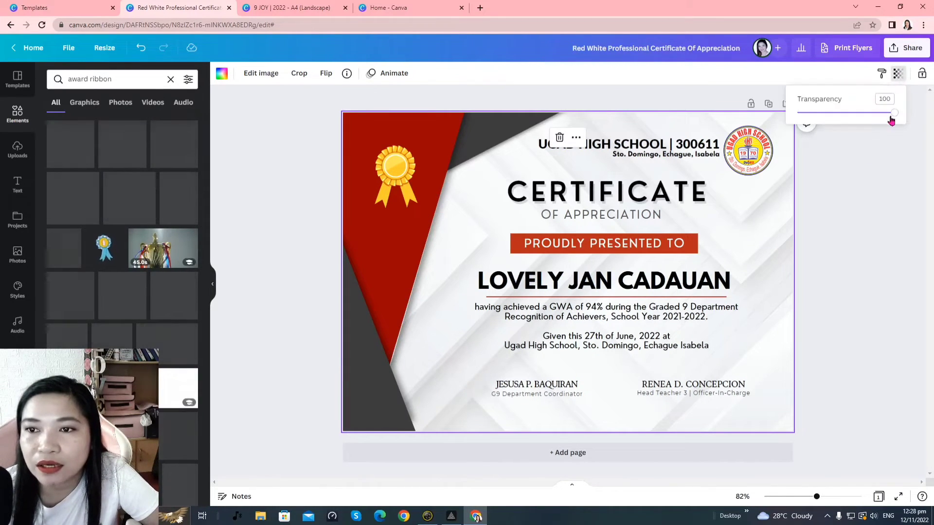
{"action": "left_click", "coordinate": [897, 74]}
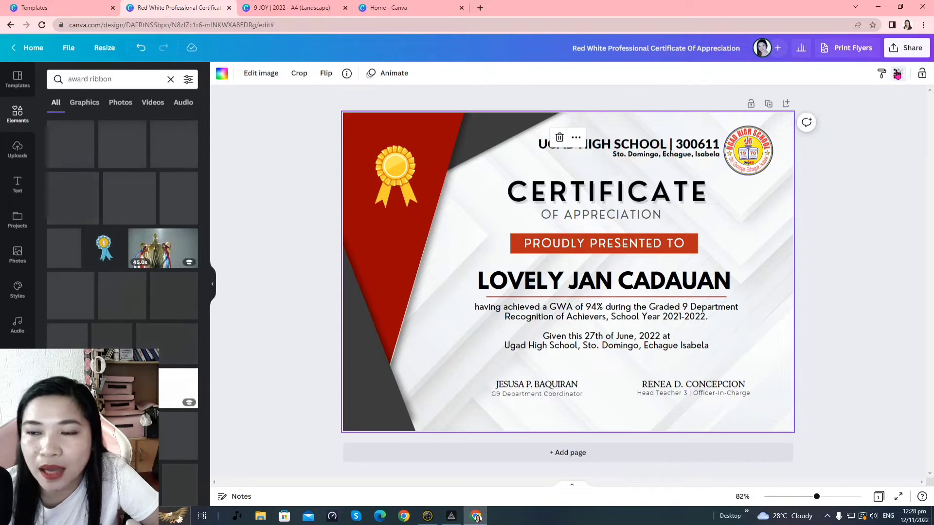
{"action": "left_click", "coordinate": [897, 74]}
{"action": "left_click_drag", "start_coordinate": [892, 114], "coordinate": [840, 129]}
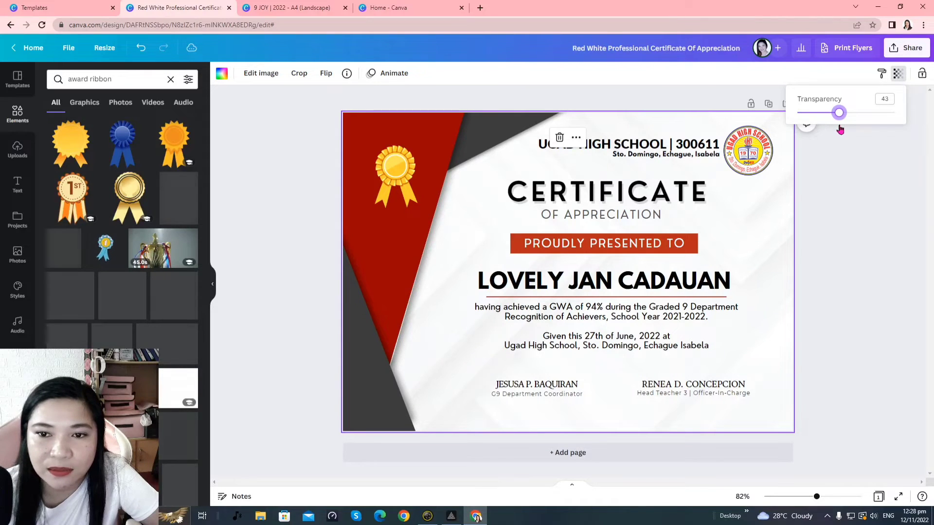
{"action": "left_click", "coordinate": [282, 290]}
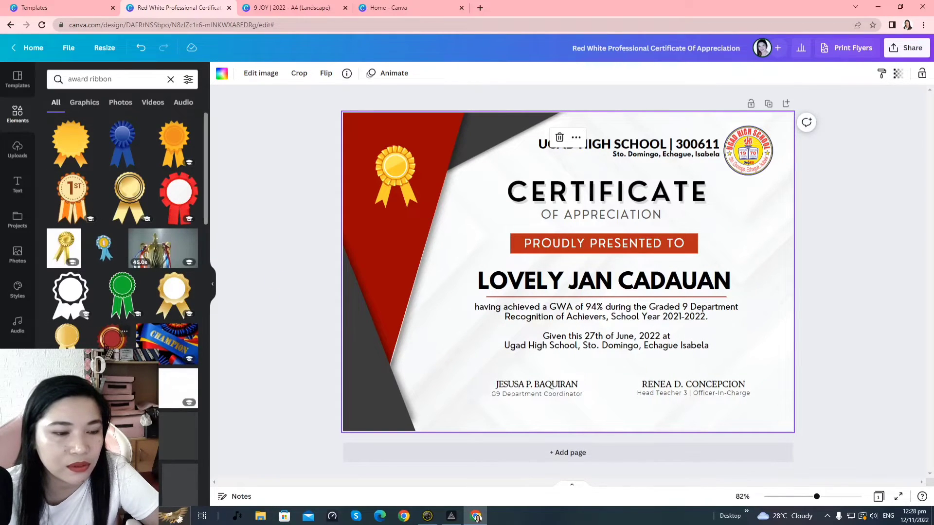
Add the red seal, delete the gold ribbon, and place the seal at top-left
{"action": "left_click", "coordinate": [111, 339]}
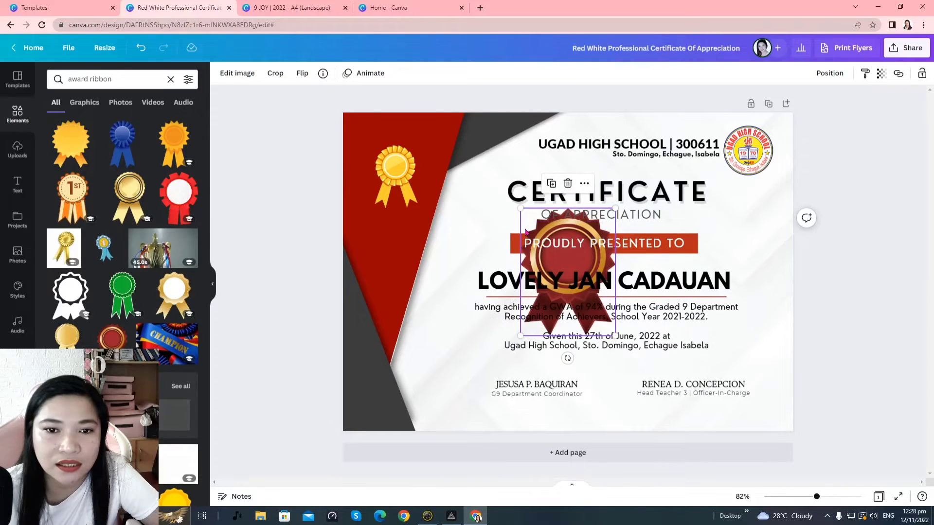
{"action": "left_click_drag", "start_coordinate": [512, 228], "coordinate": [363, 316]}
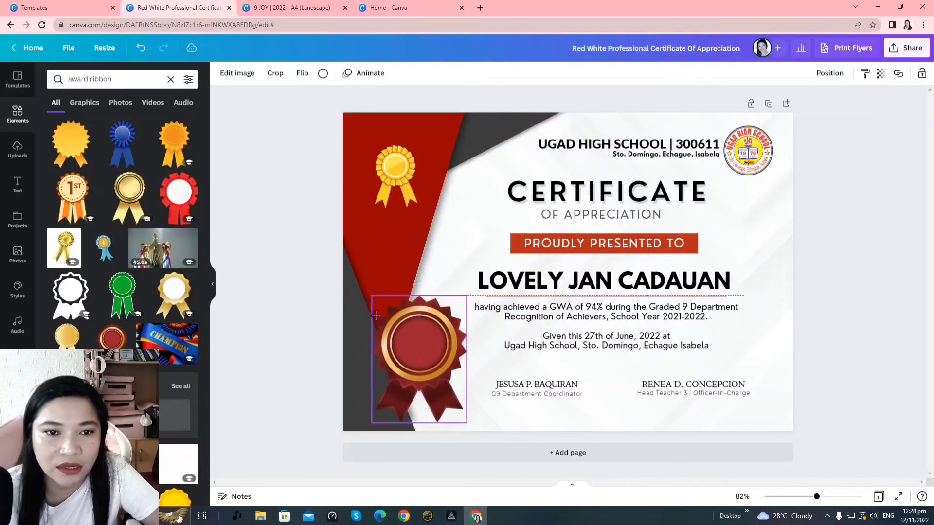
{"action": "left_click", "coordinate": [389, 184]}
{"action": "key", "text": "Delete"}
{"action": "left_click", "coordinate": [414, 348]}
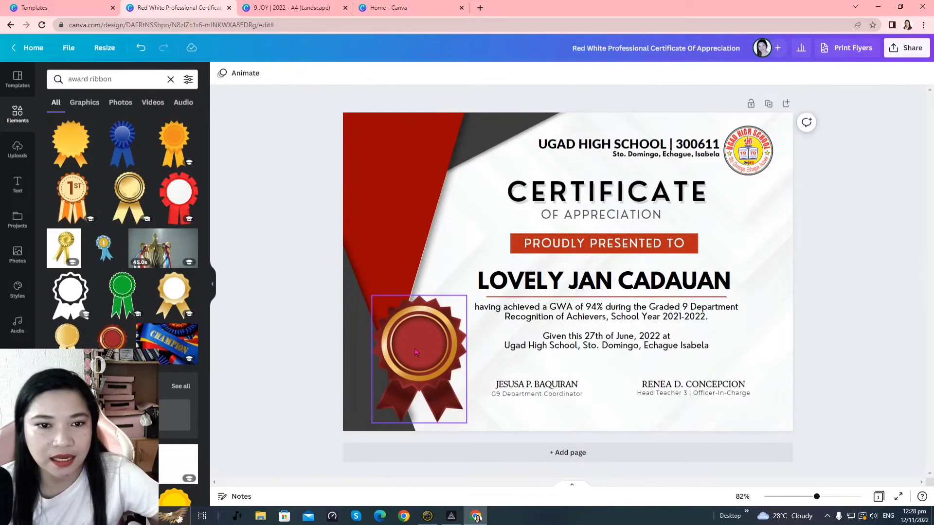
{"action": "left_click_drag", "start_coordinate": [414, 348], "coordinate": [406, 189]}
{"action": "scroll", "coordinate": [113, 309], "scroll_direction": "down", "scroll_amount": 6}
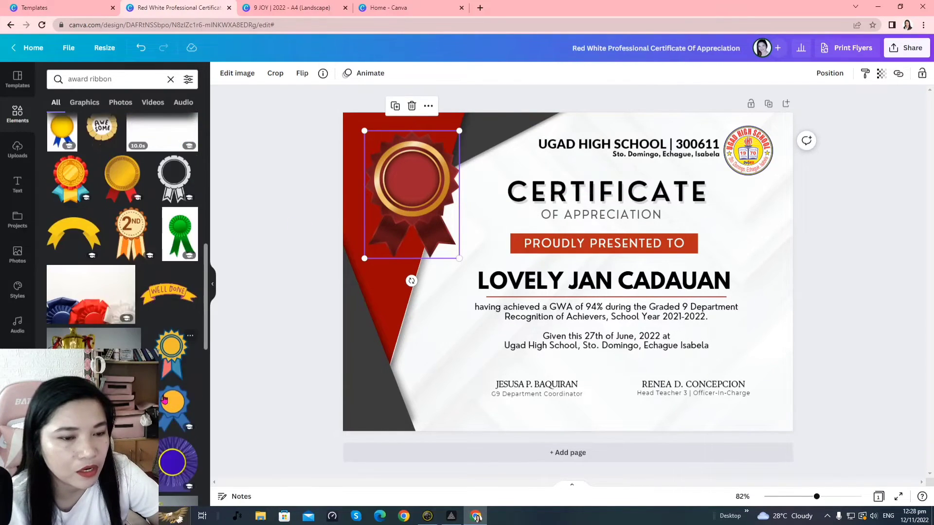
{"action": "left_click", "coordinate": [27, 121]}
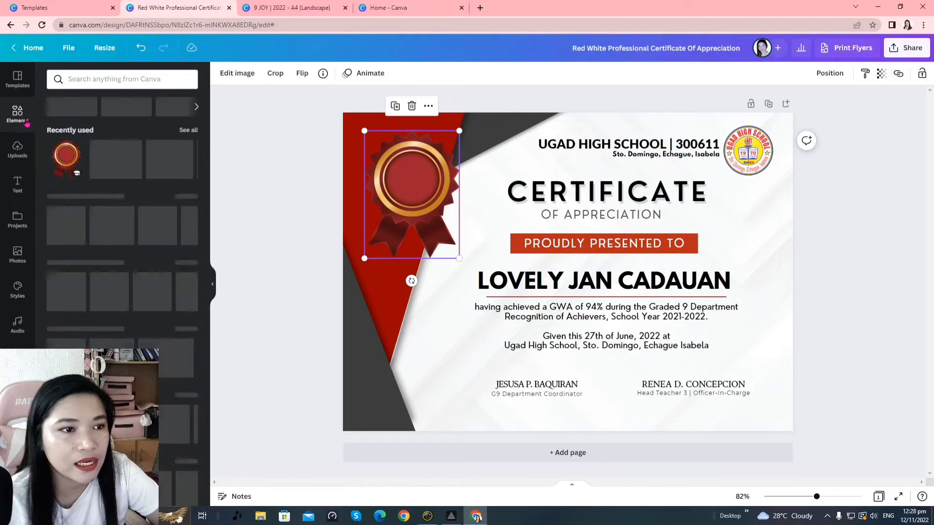
Search Elements for 'pattern', then change the search to 'red waves'
{"action": "left_click", "coordinate": [124, 80]}
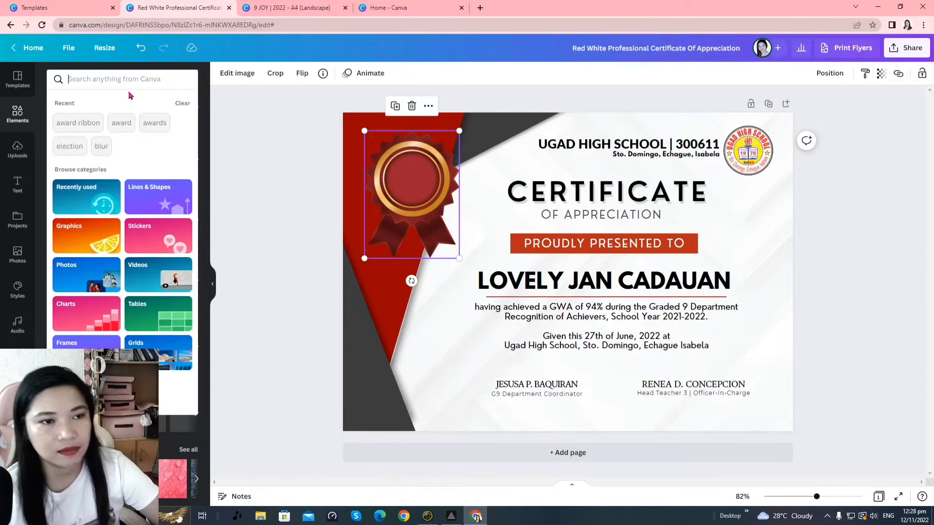
{"action": "type", "text": "a"}
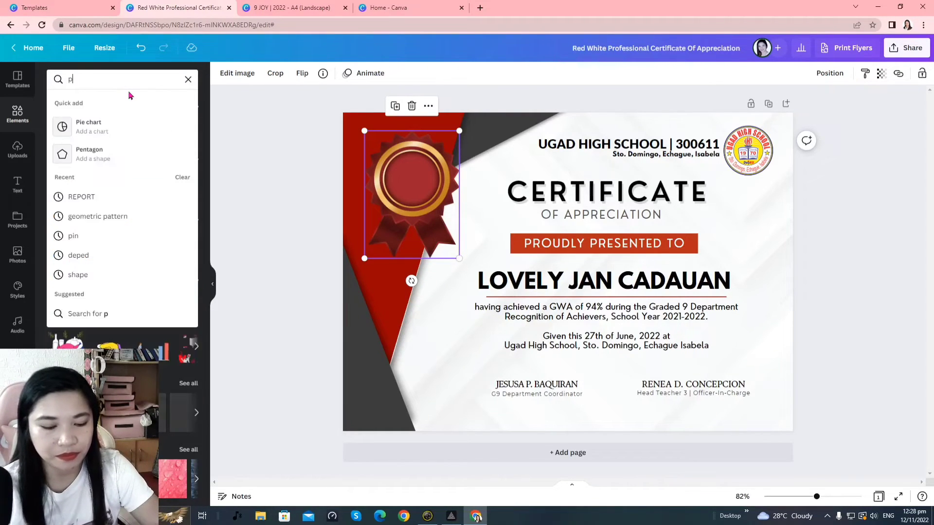
{"action": "key", "text": "BackSpace"}
{"action": "type", "text": "patte"}
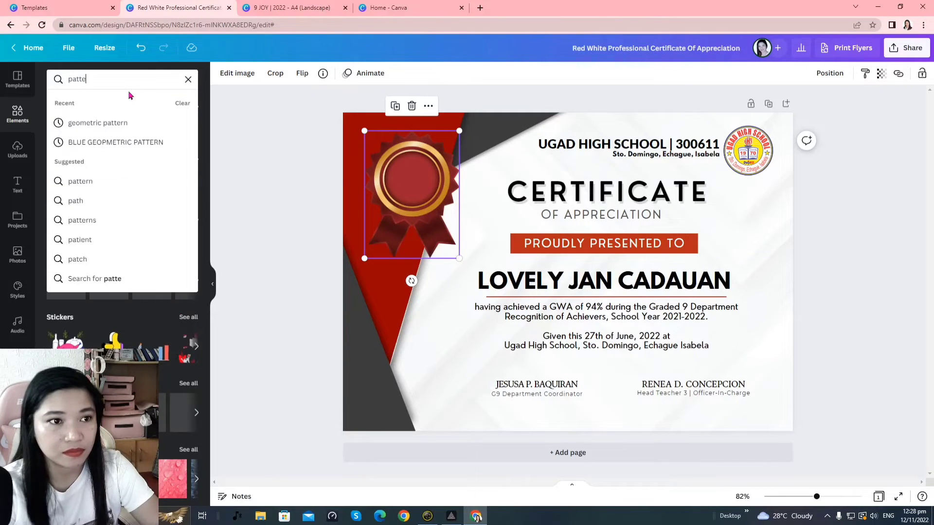
{"action": "type", "text": "rn"}
{"action": "key", "text": "Return"}
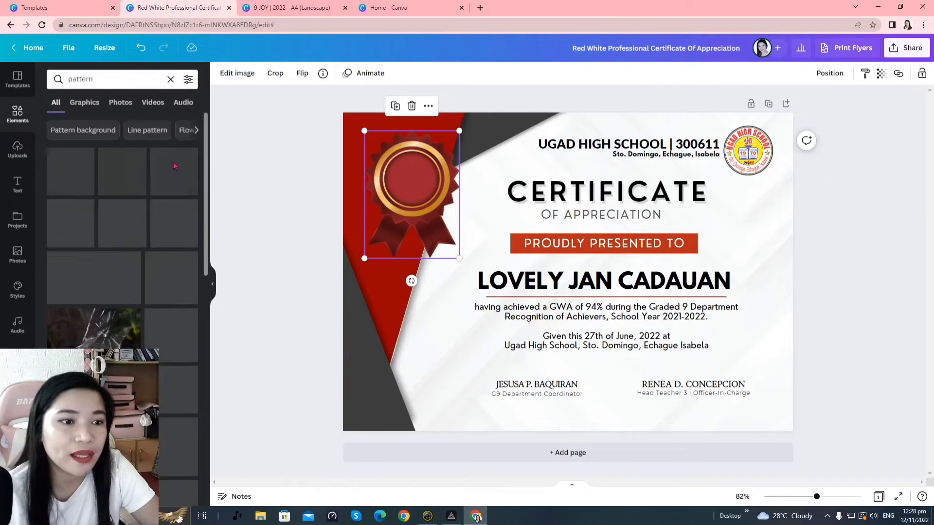
{"action": "left_click", "coordinate": [123, 81]}
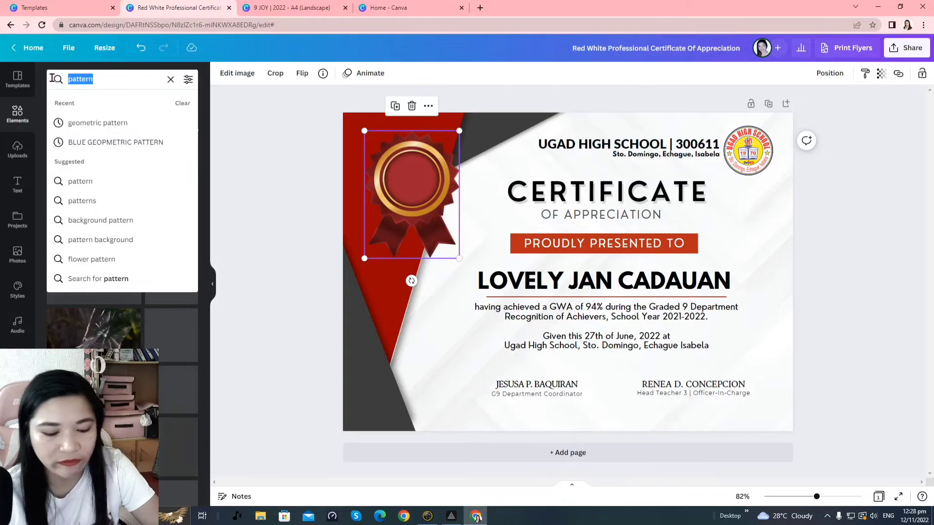
{"action": "type", "text": "red wav"}
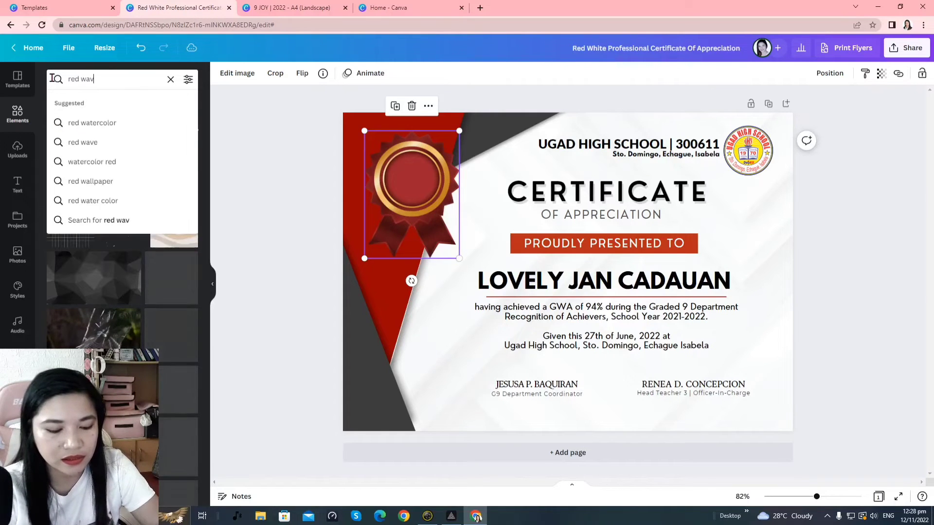
{"action": "type", "text": "es"}
{"action": "key", "text": "Return"}
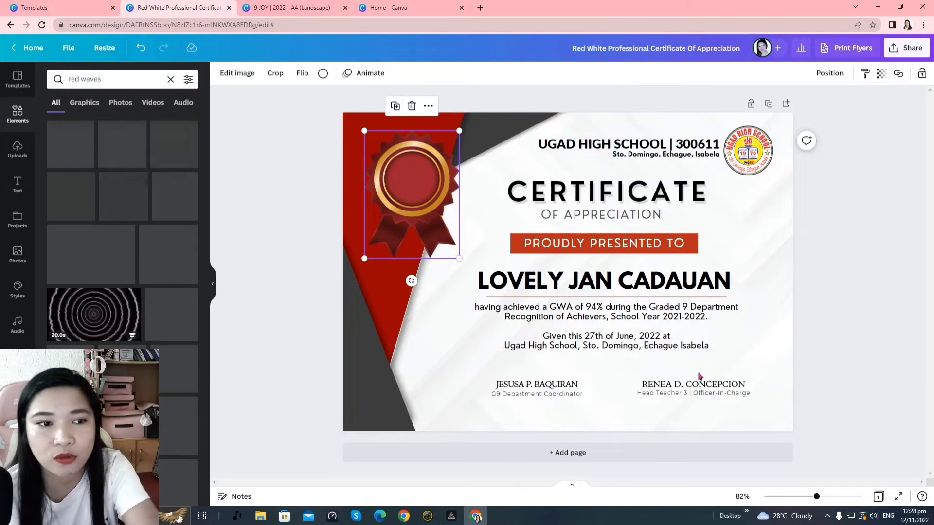